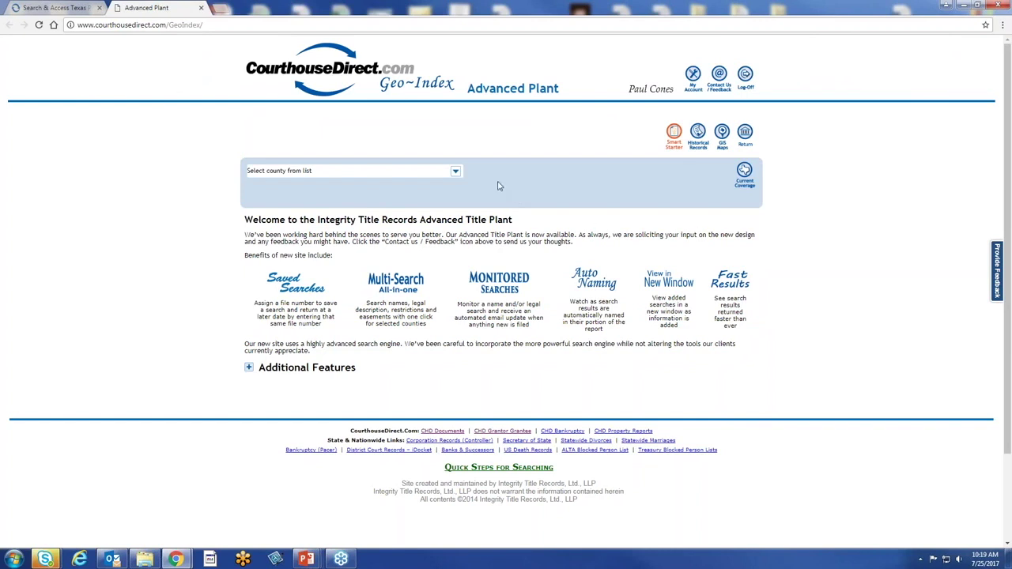
Select TX - Harris County and continue searching without a GF number
click(456, 172)
drag(474, 210, 475, 240)
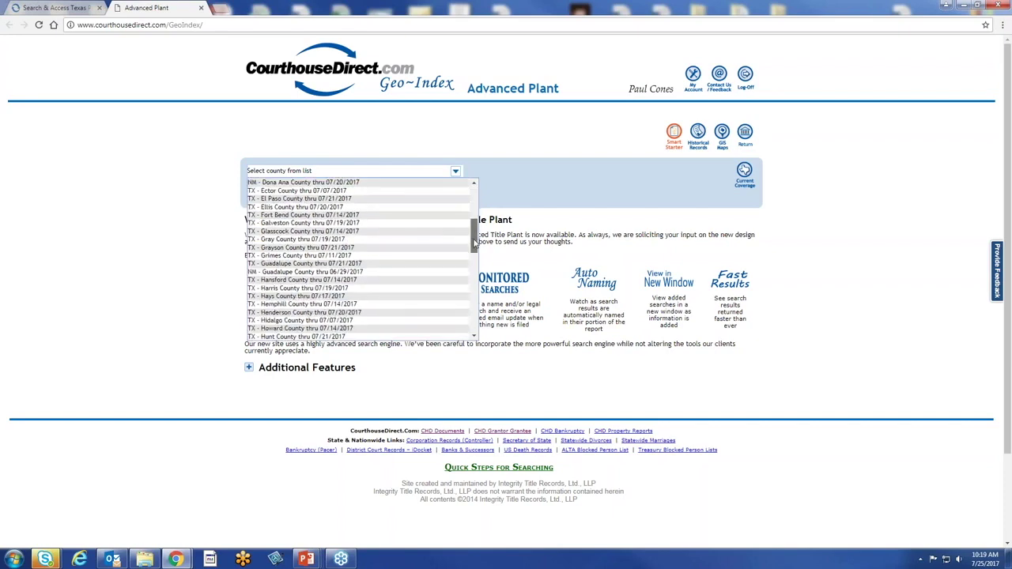
click(376, 290)
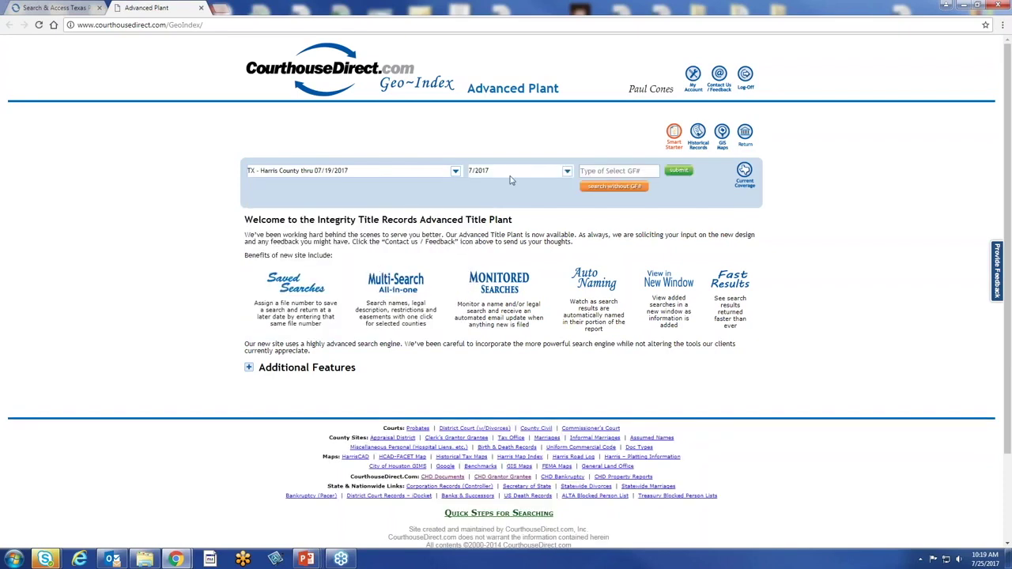
click(603, 190)
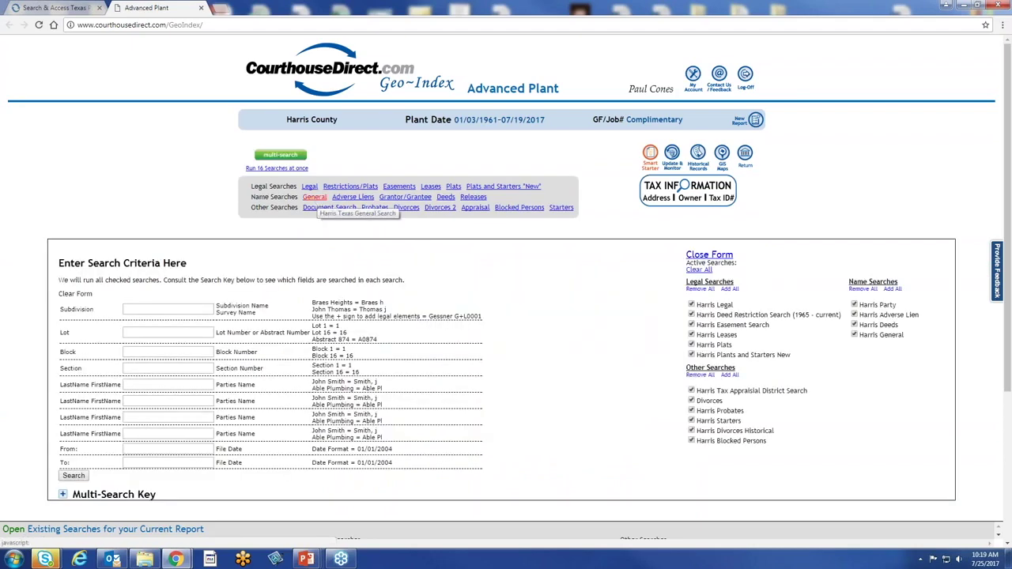
Run a General name search for foxwood and scroll through the 30,220 results
click(314, 197)
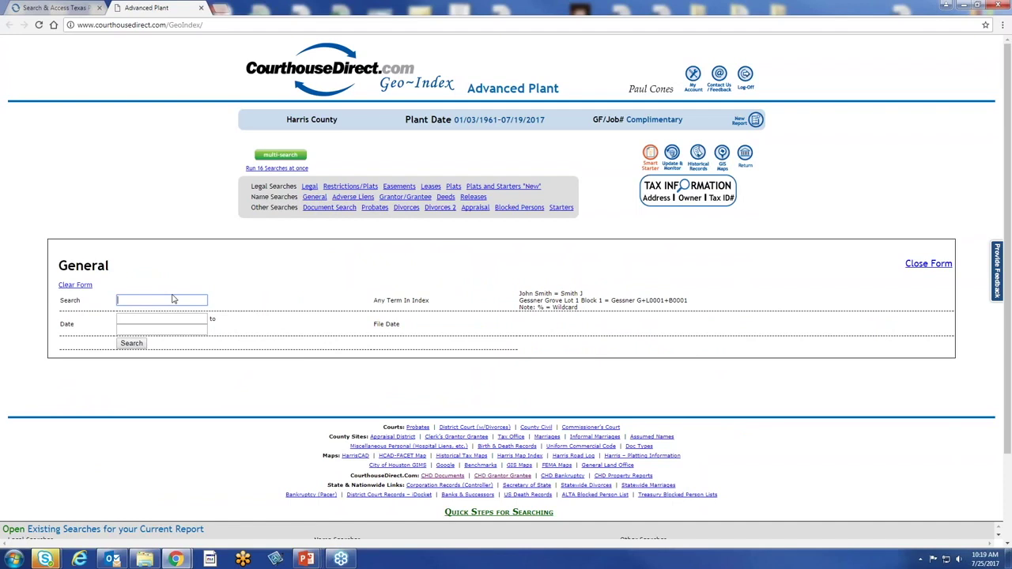
text(foxwood)
click(134, 344)
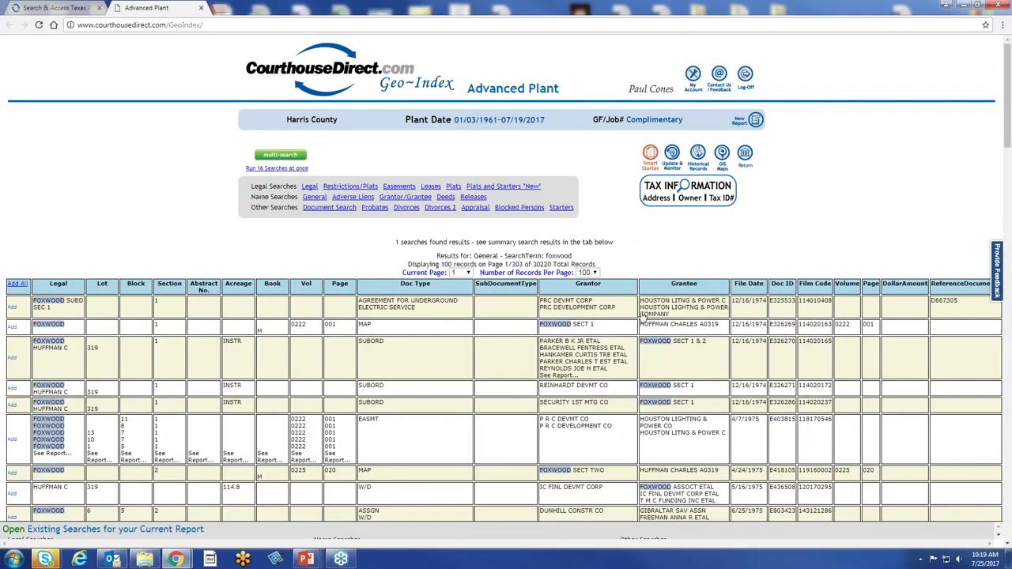
scroll(407, 297, down, 1)
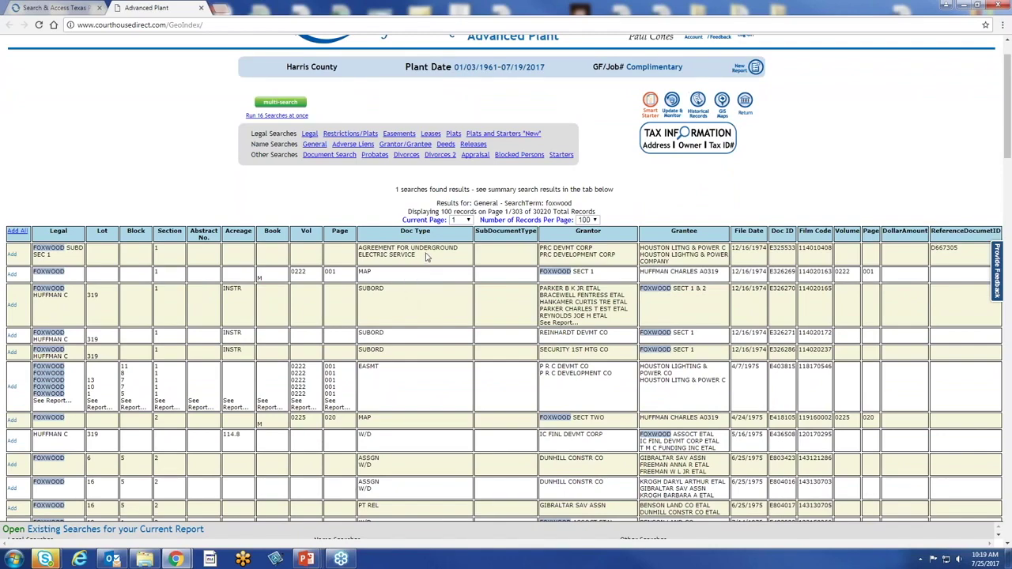
scroll(421, 331, down, 1)
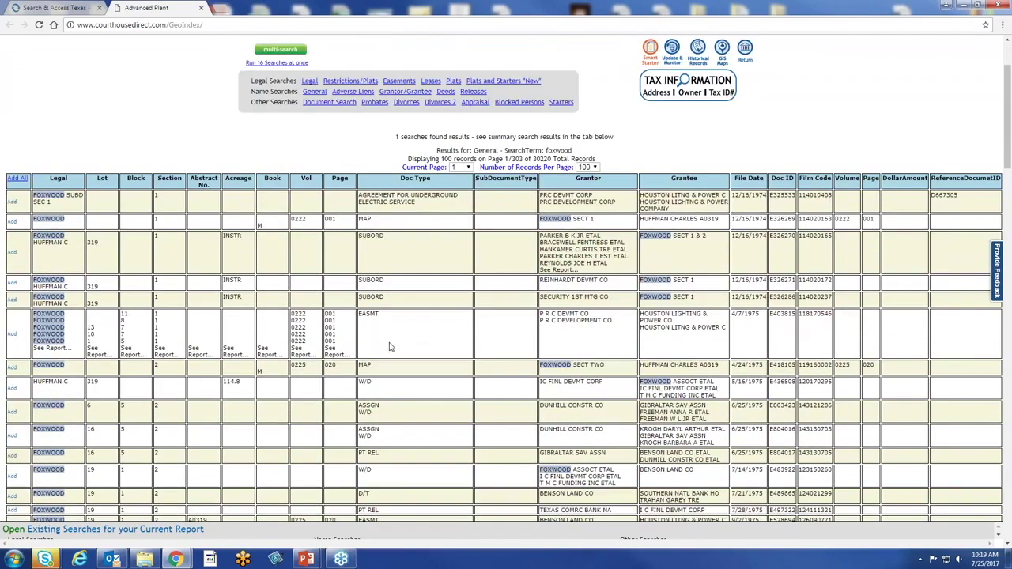
scroll(388, 346, down, 2)
scroll(388, 346, down, 3)
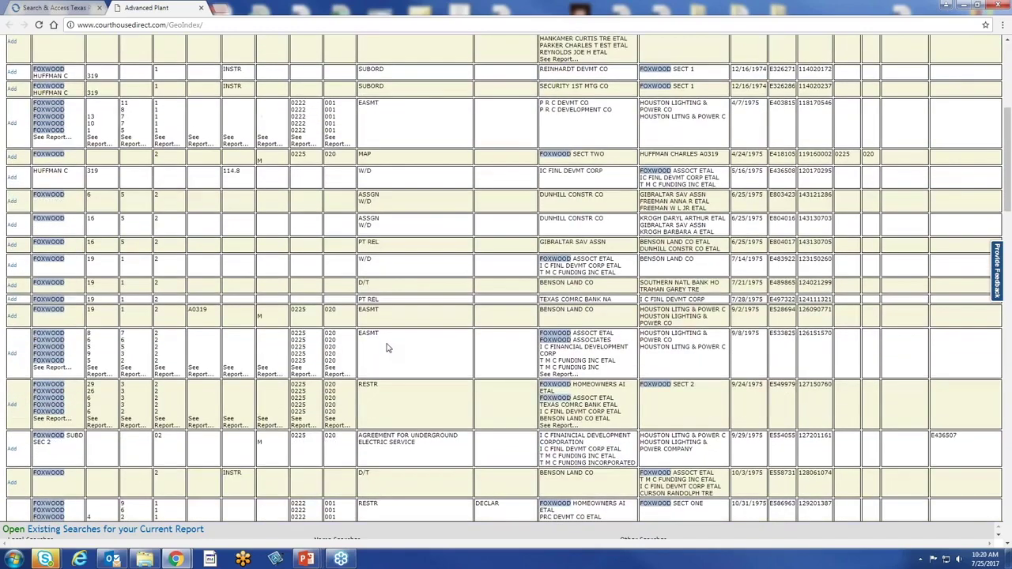
scroll(387, 346, down, 1)
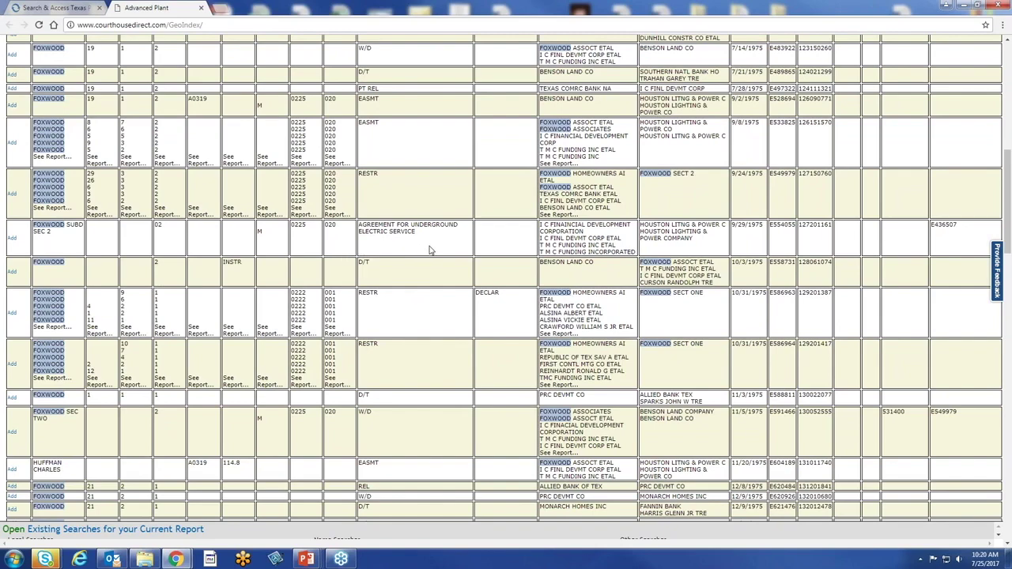
scroll(429, 251, up, 8)
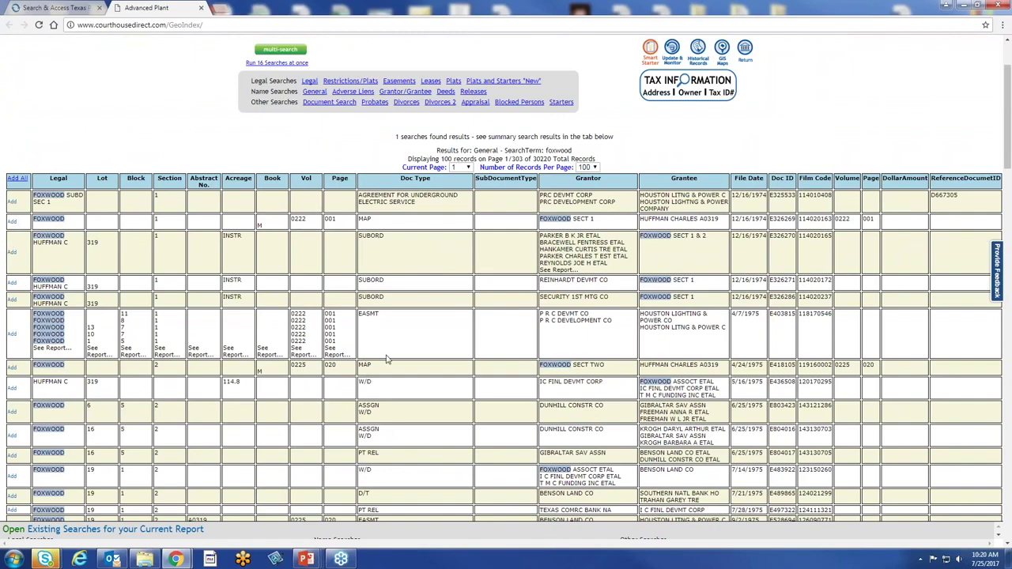
scroll(401, 358, down, 3)
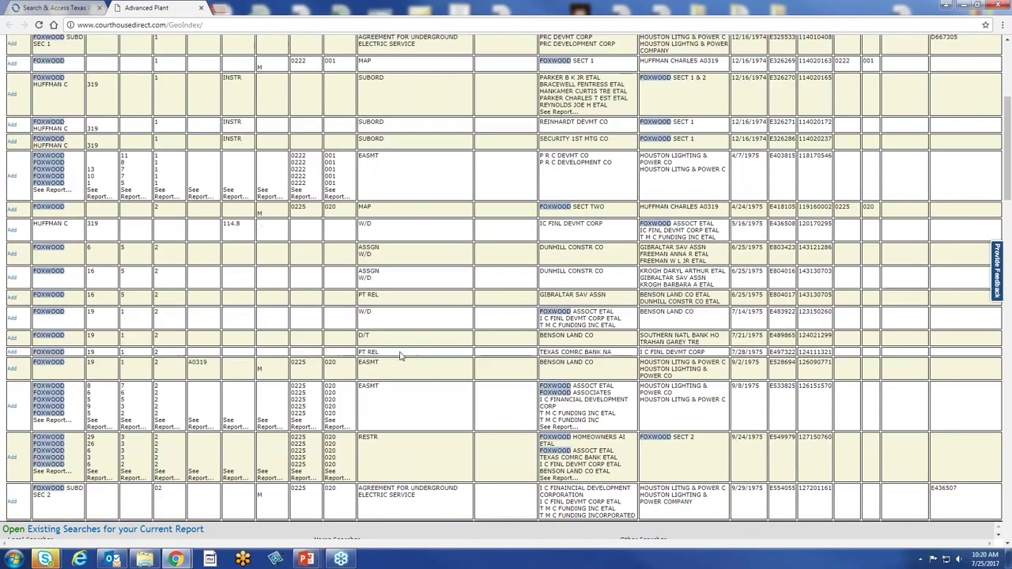
scroll(401, 357, up, 4)
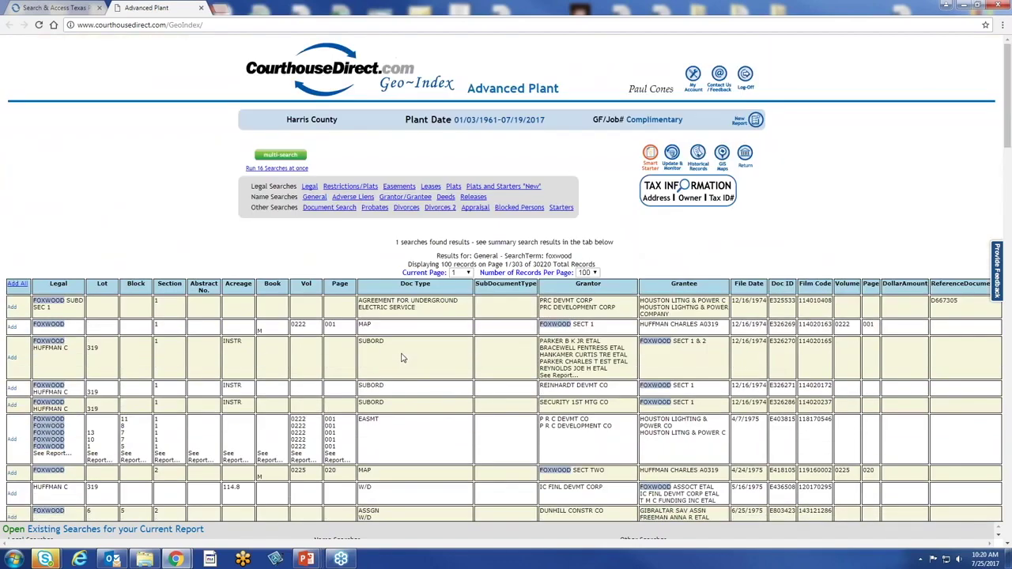
Search Restrictions/Plats for subdivision foxwood and skim the results
click(329, 187)
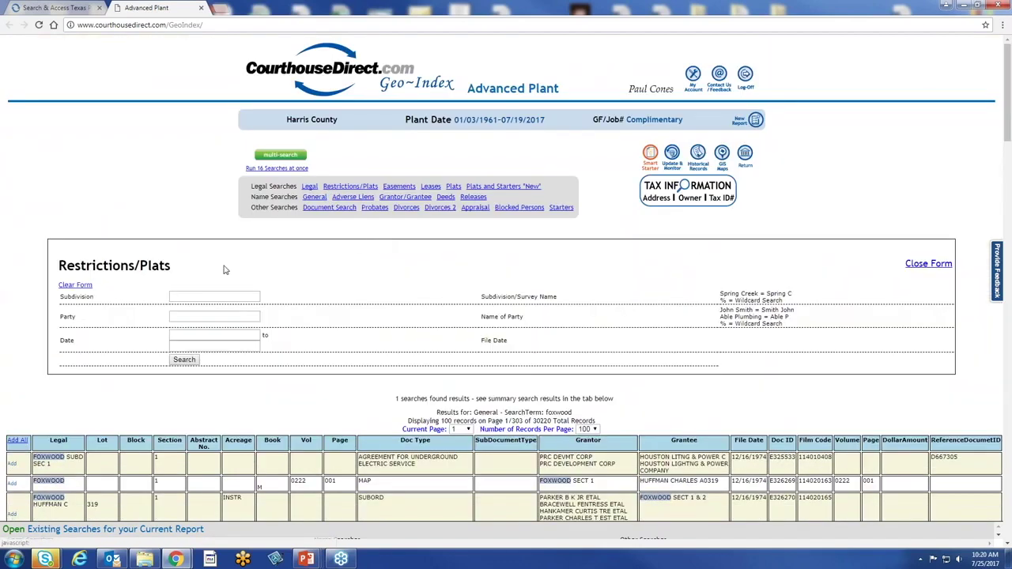
click(257, 295)
text(foxwood)
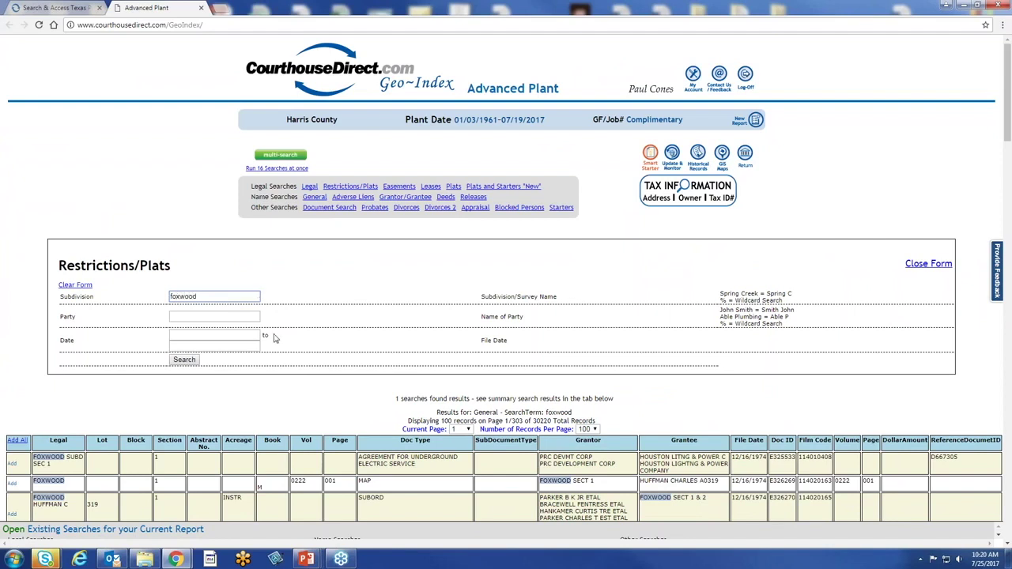
click(183, 360)
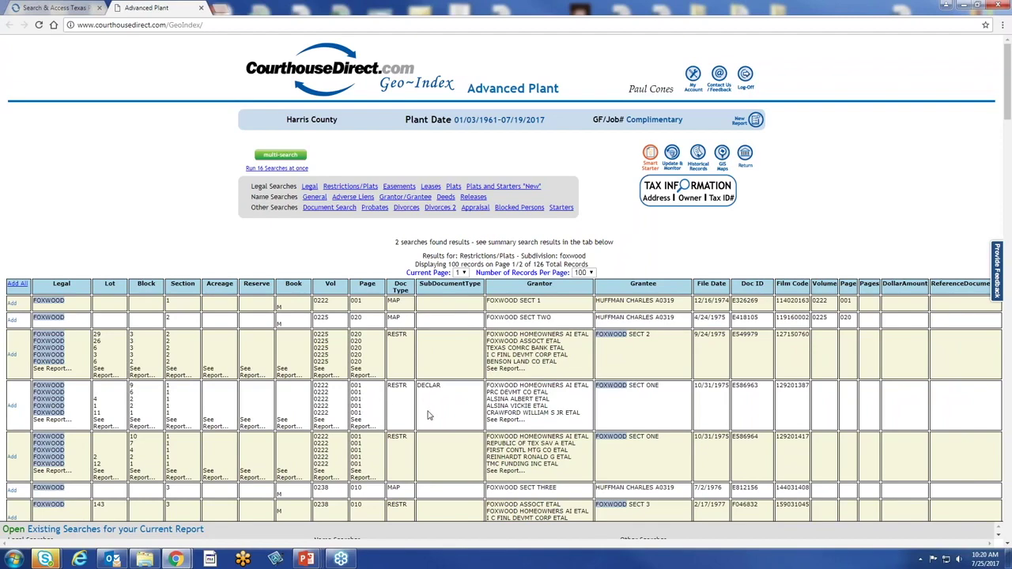
scroll(428, 414, down, 5)
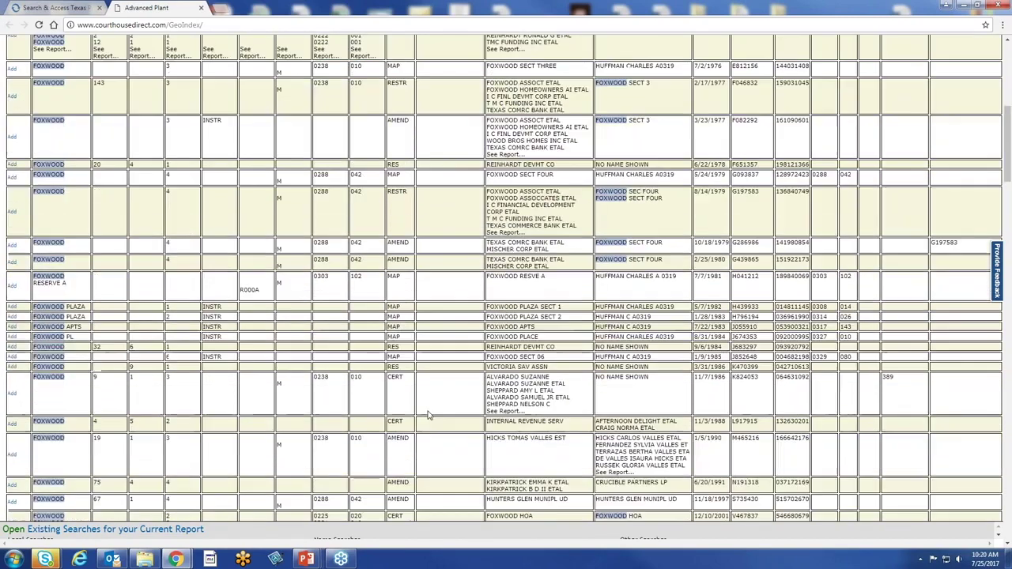
scroll(428, 414, down, 1)
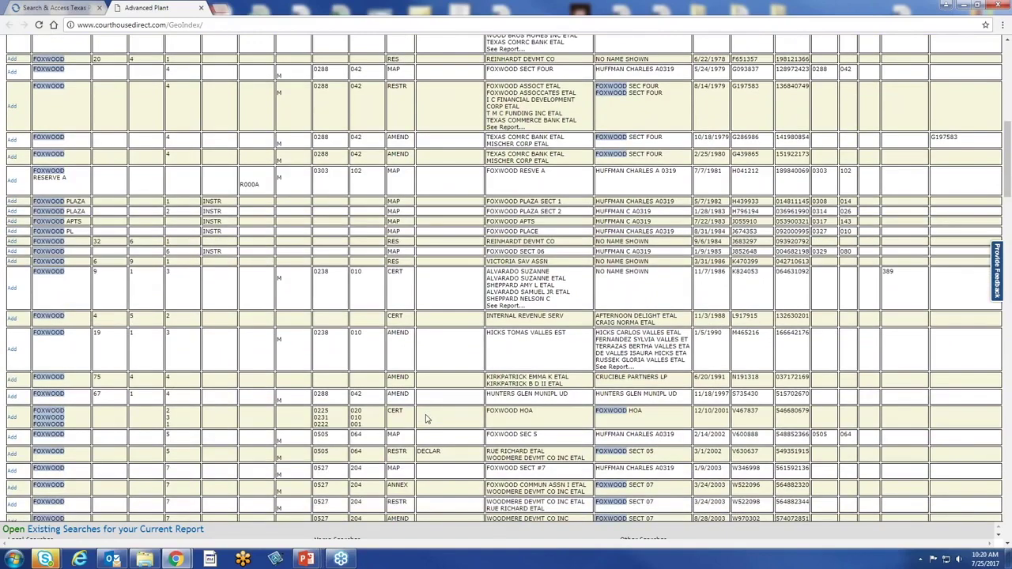
scroll(425, 418, up, 5)
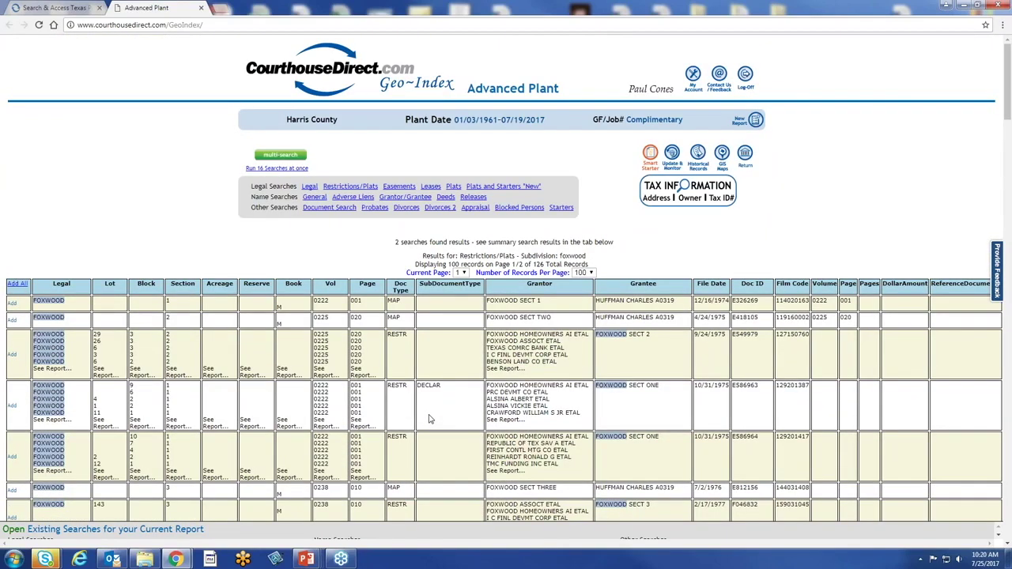
Show 200 records per page so all 126 results fit one page, then review them
double_click(538, 264)
click(591, 272)
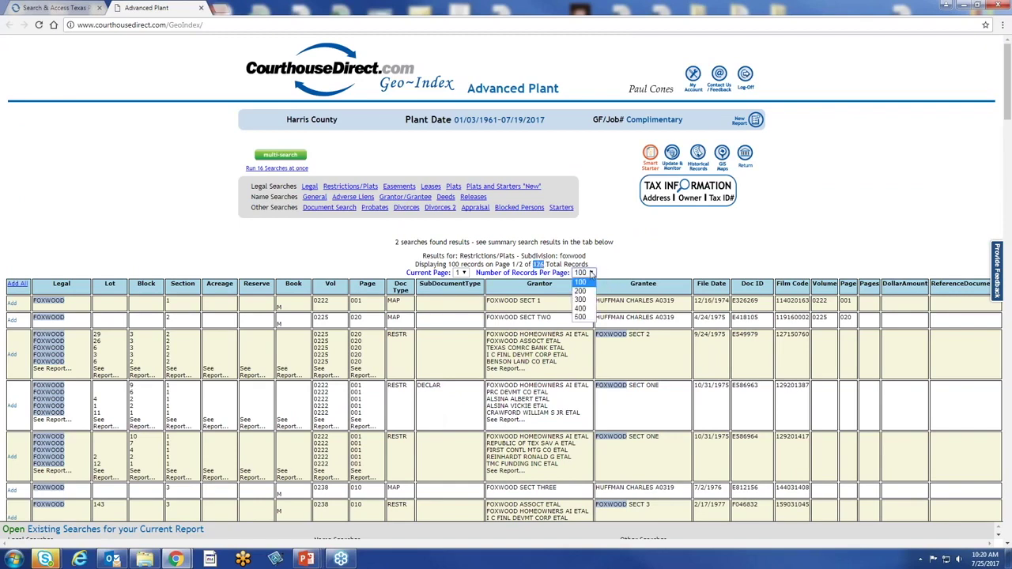
click(586, 292)
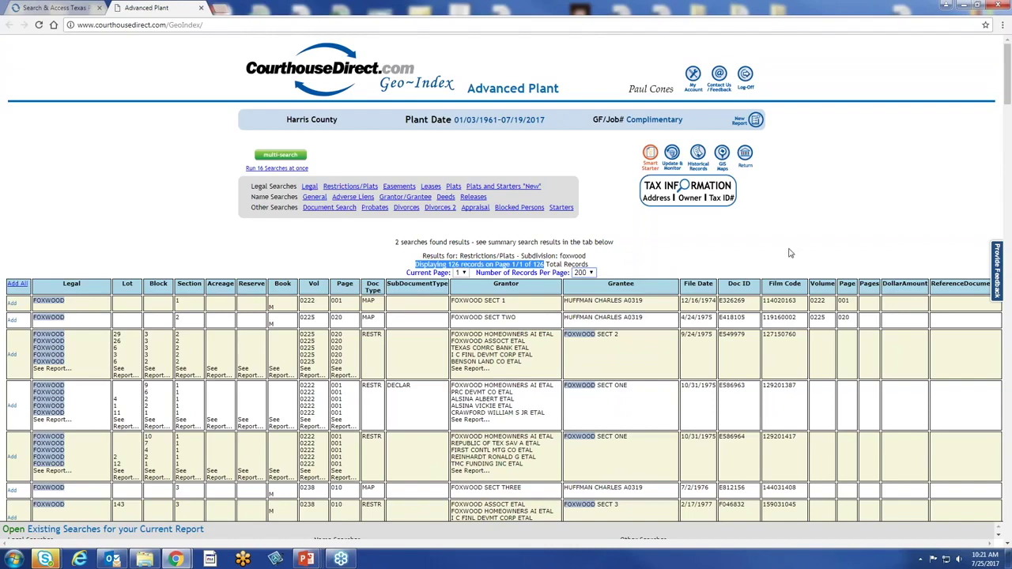
scroll(791, 252, down, 4)
scroll(506, 276, down, 1)
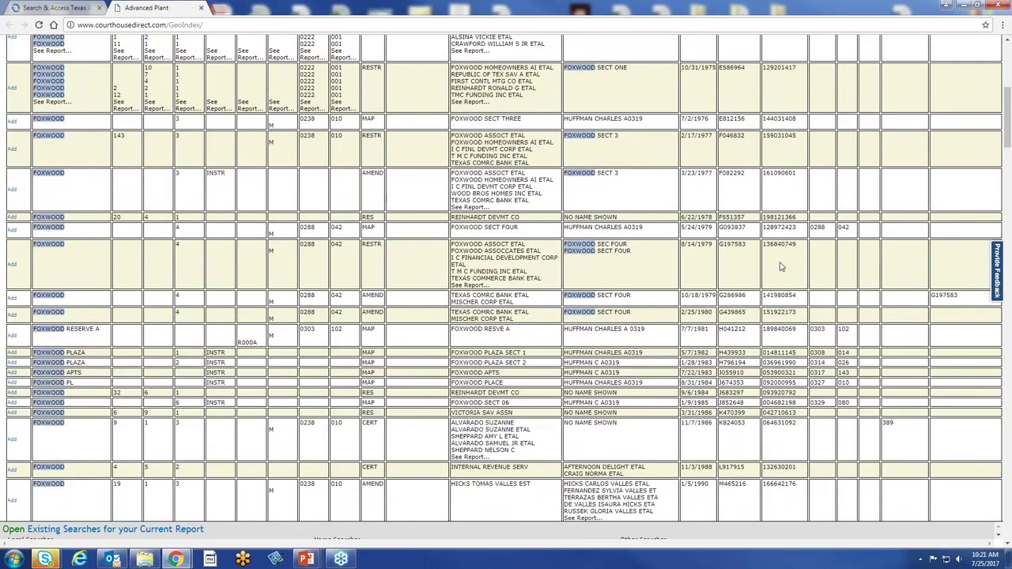
scroll(781, 267, up, 1)
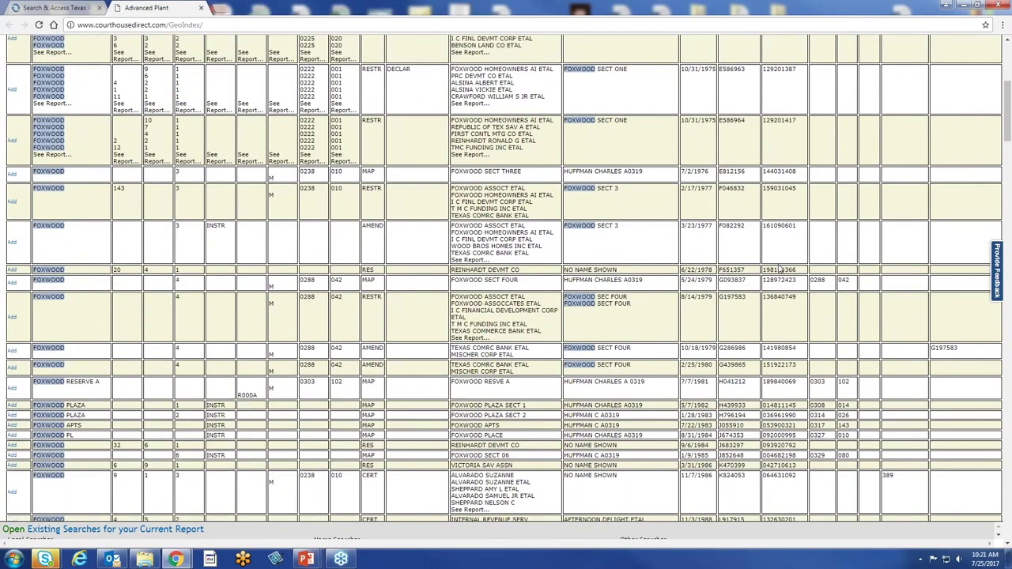
scroll(779, 268, down, 10)
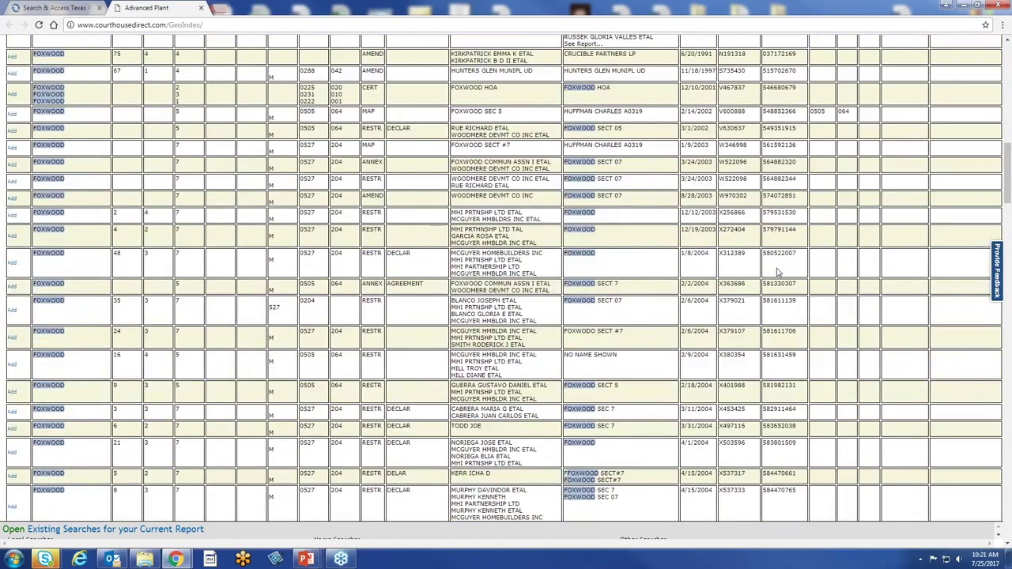
scroll(778, 271, down, 5)
scroll(777, 275, down, 5)
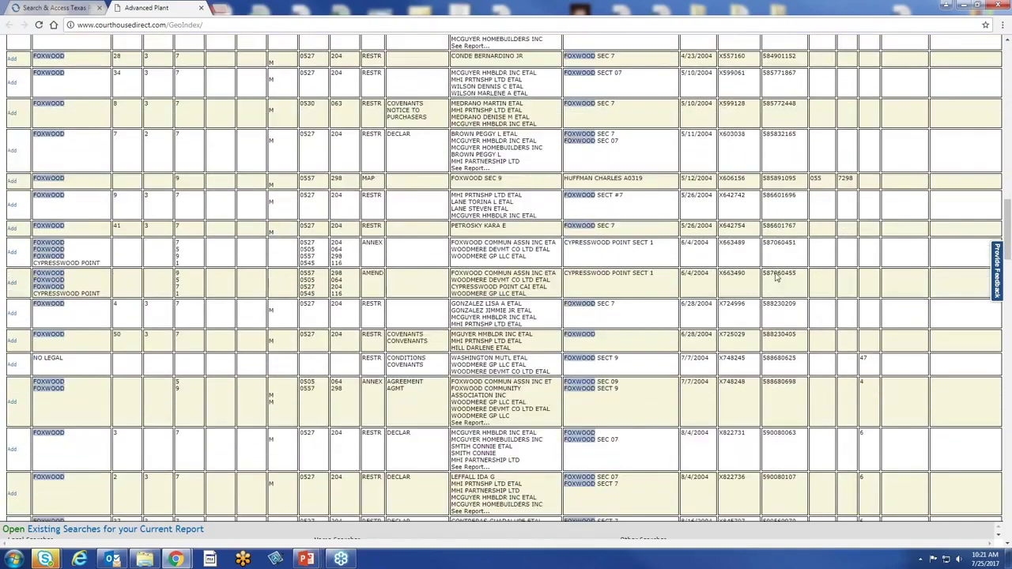
scroll(778, 277, down, 10)
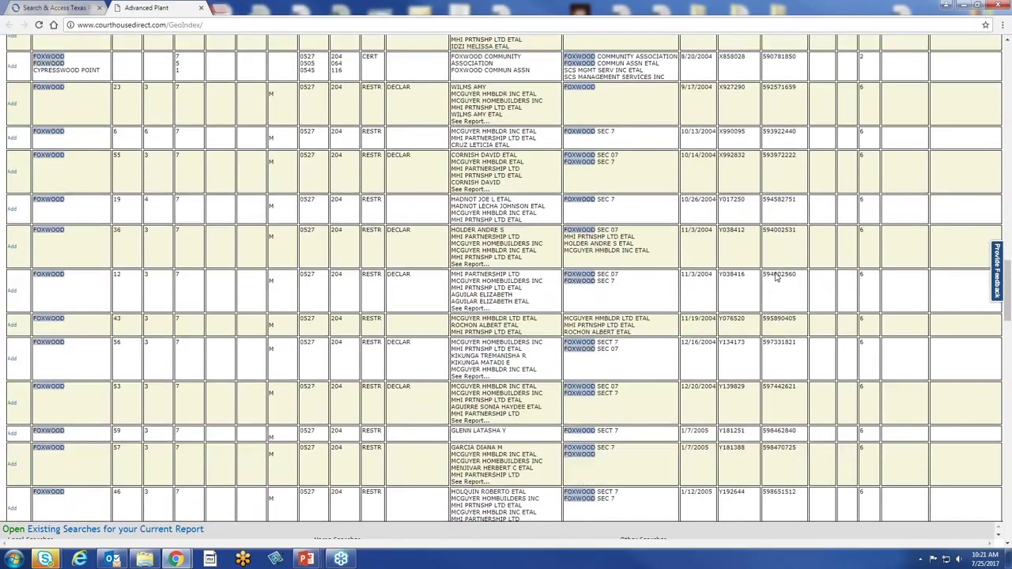
scroll(775, 279, up, 15)
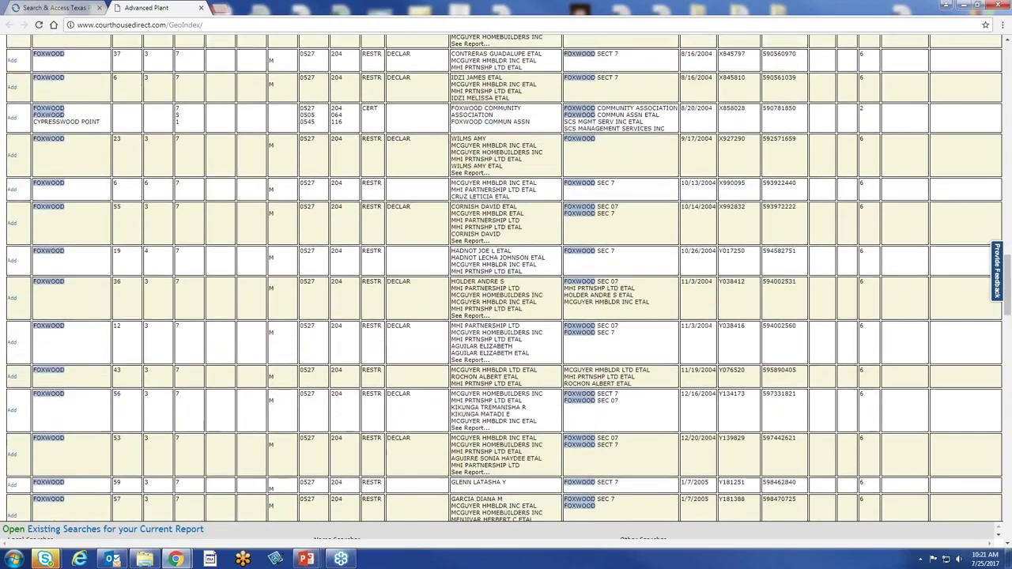
scroll(772, 274, up, 10)
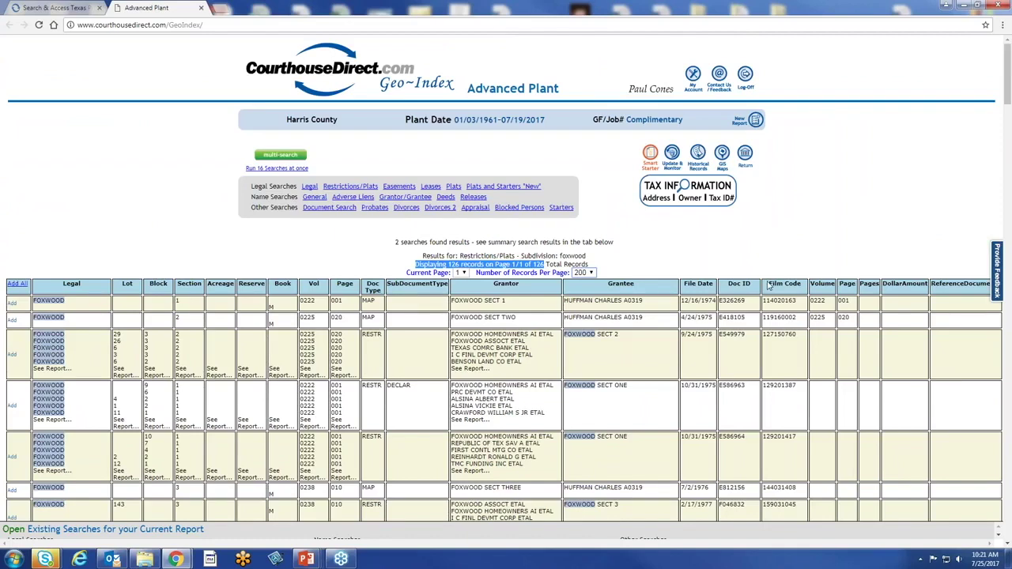
Start a new Harris County report without a GF number
click(755, 123)
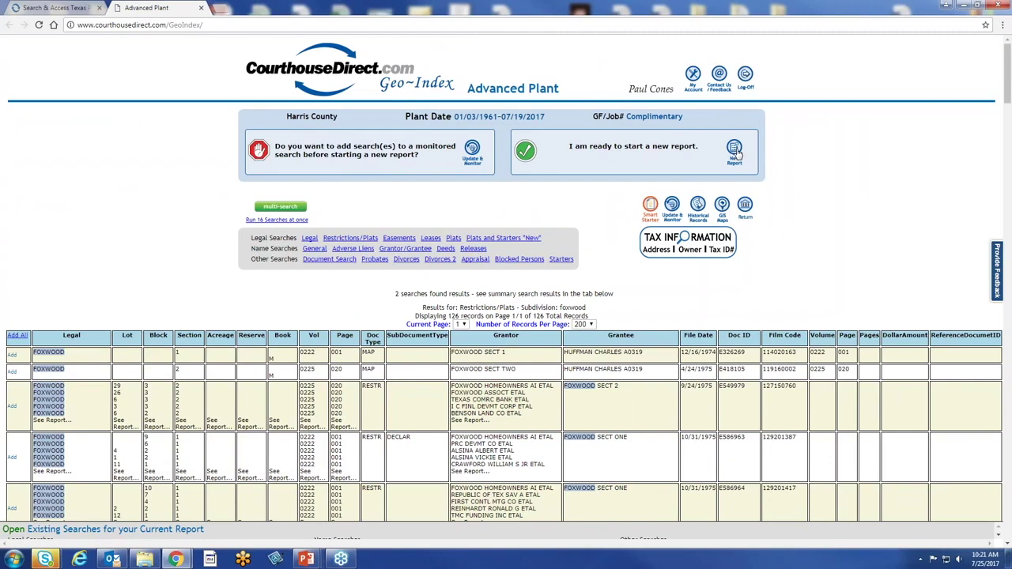
click(735, 150)
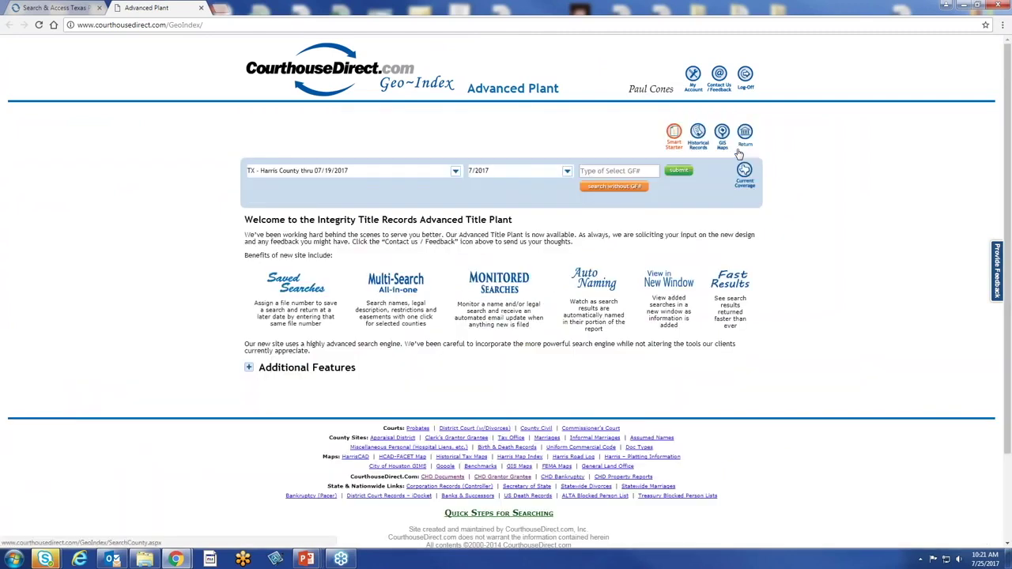
click(595, 188)
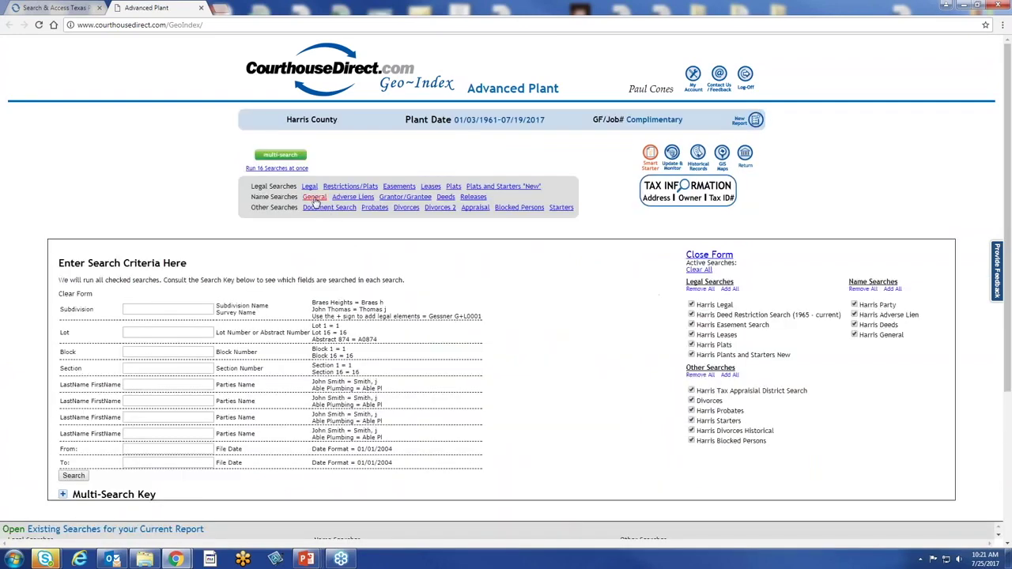
Run a General name search for 'oakwood f' and scroll through the 4157 results
click(315, 197)
click(163, 301)
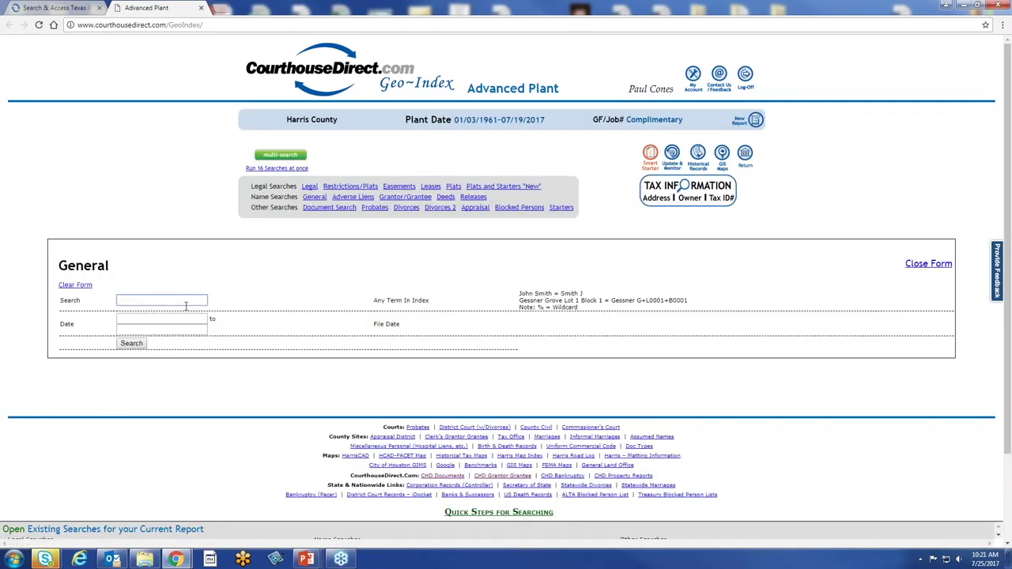
text(oake)
text(ood f)
click(134, 345)
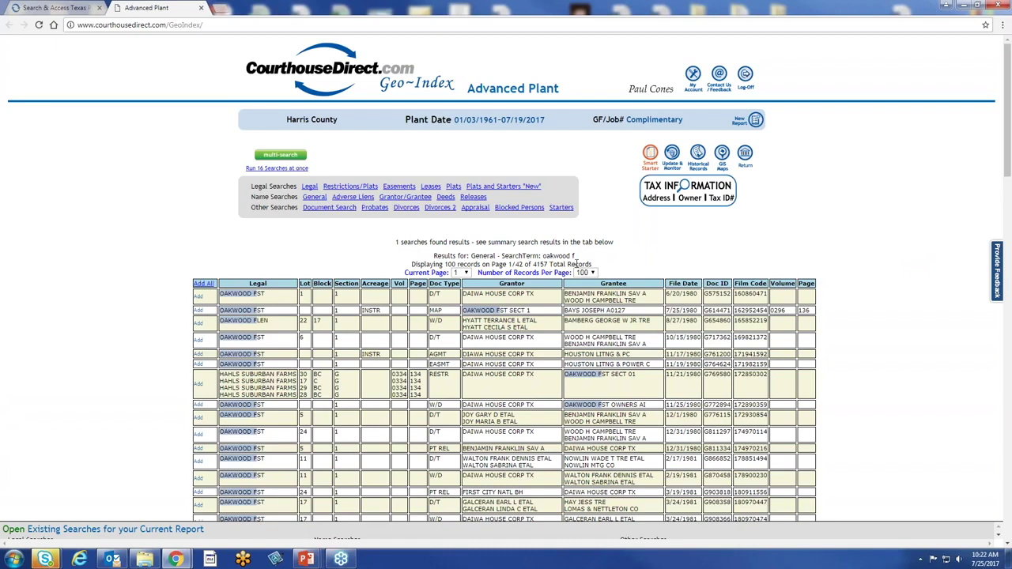
scroll(835, 229, down, 1)
scroll(835, 229, down, 1)
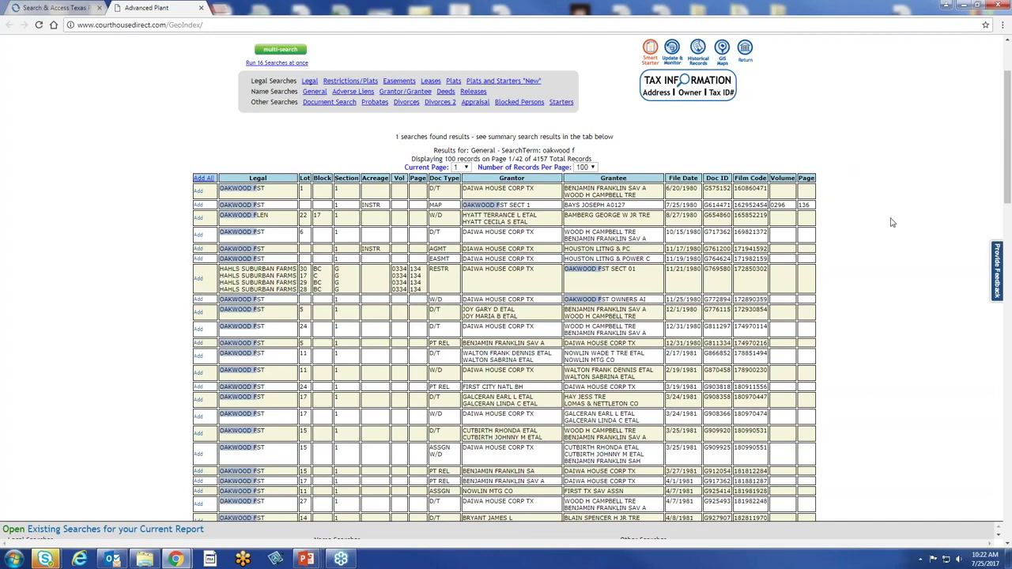
scroll(892, 223, down, 3)
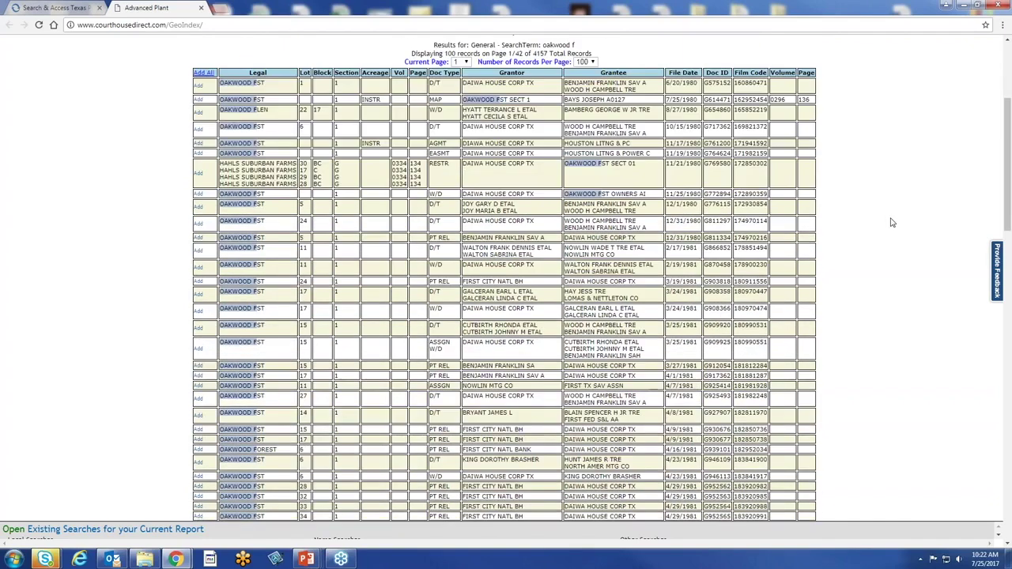
scroll(891, 223, down, 9)
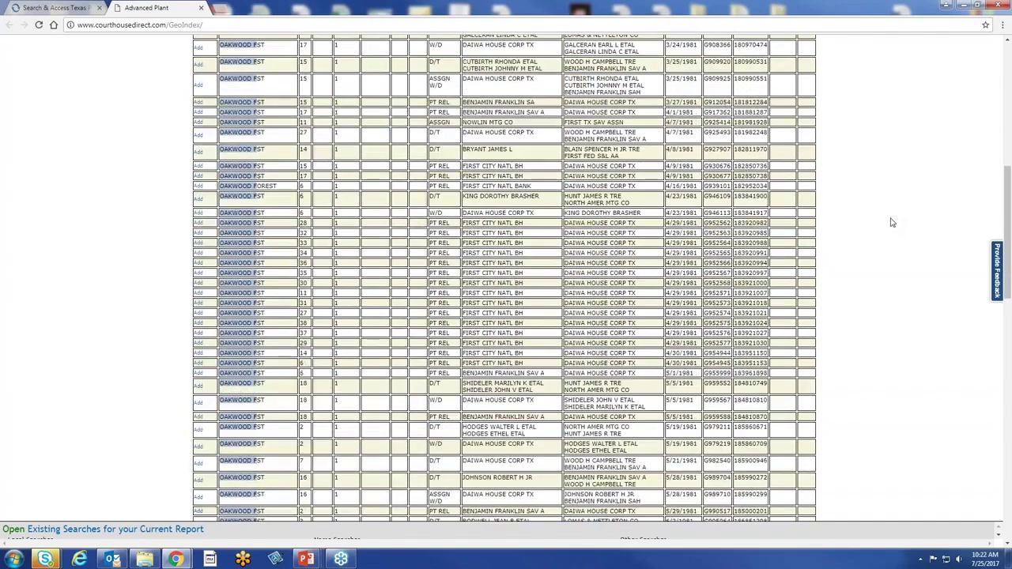
scroll(892, 223, down, 4)
scroll(891, 223, up, 7)
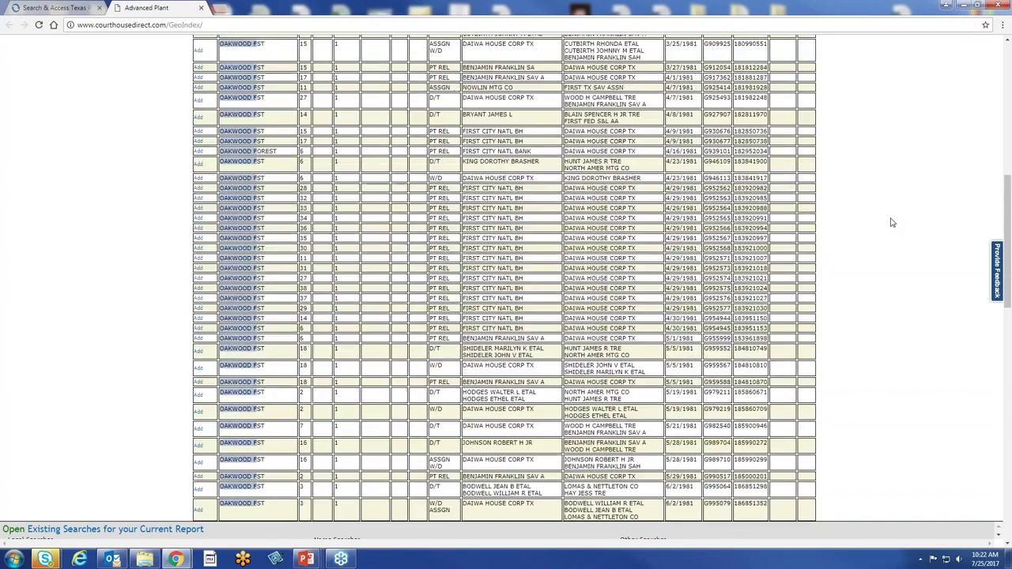
scroll(892, 223, up, 6)
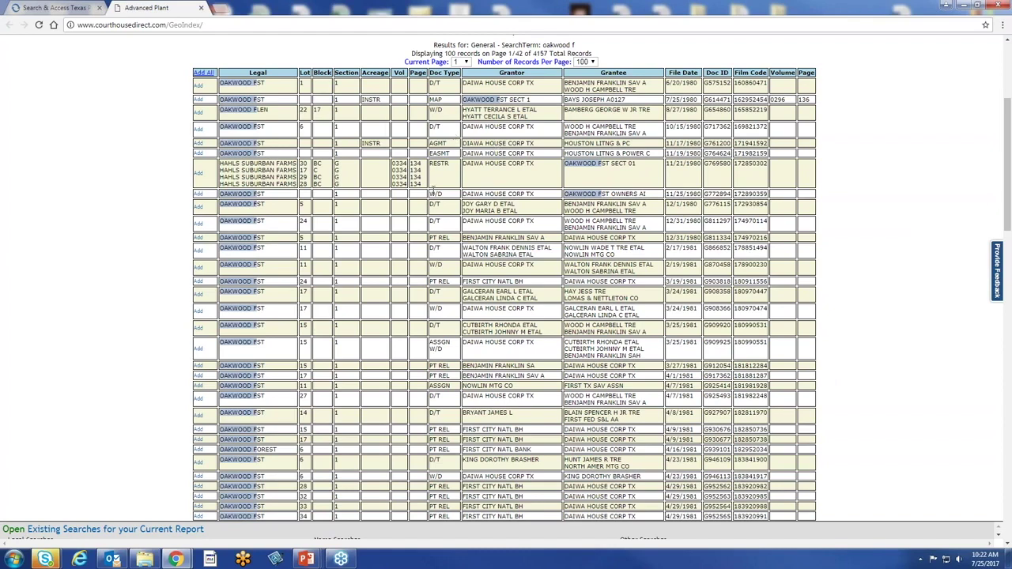
scroll(913, 313, up, 1)
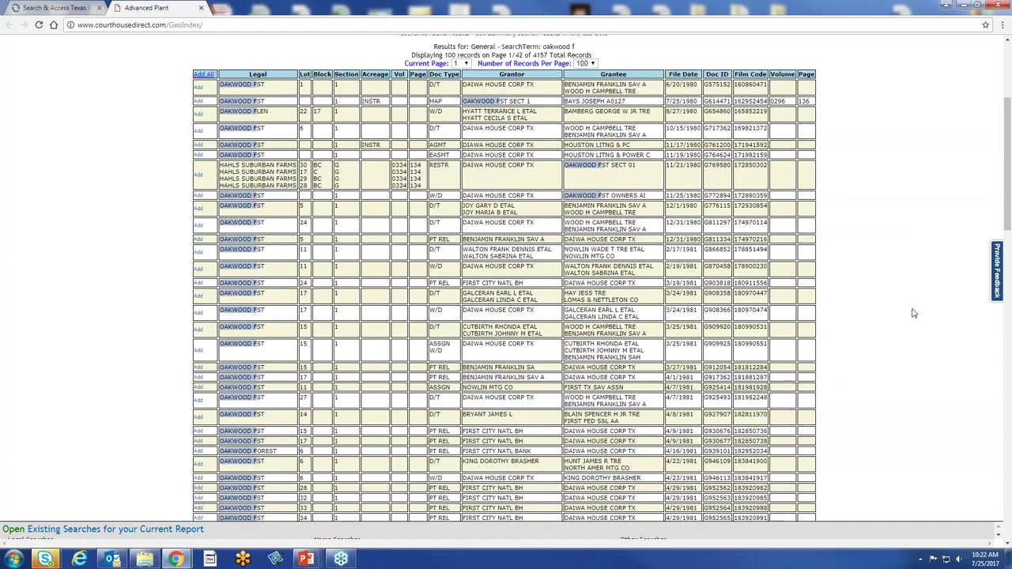
scroll(913, 313, up, 3)
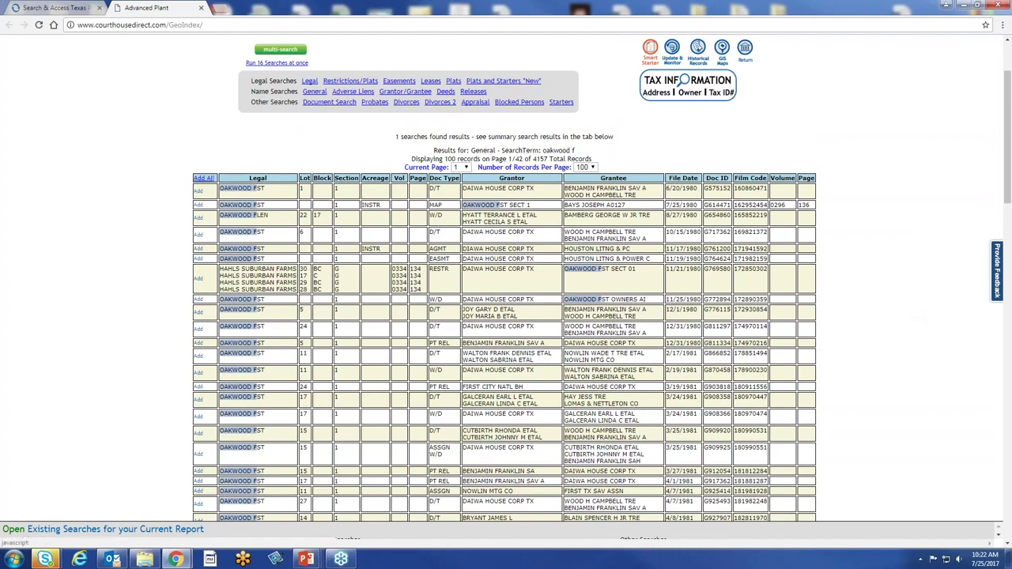
Search Restrictions/Plats for subdivision 'oakwood f', returning 15 records
click(338, 84)
click(227, 192)
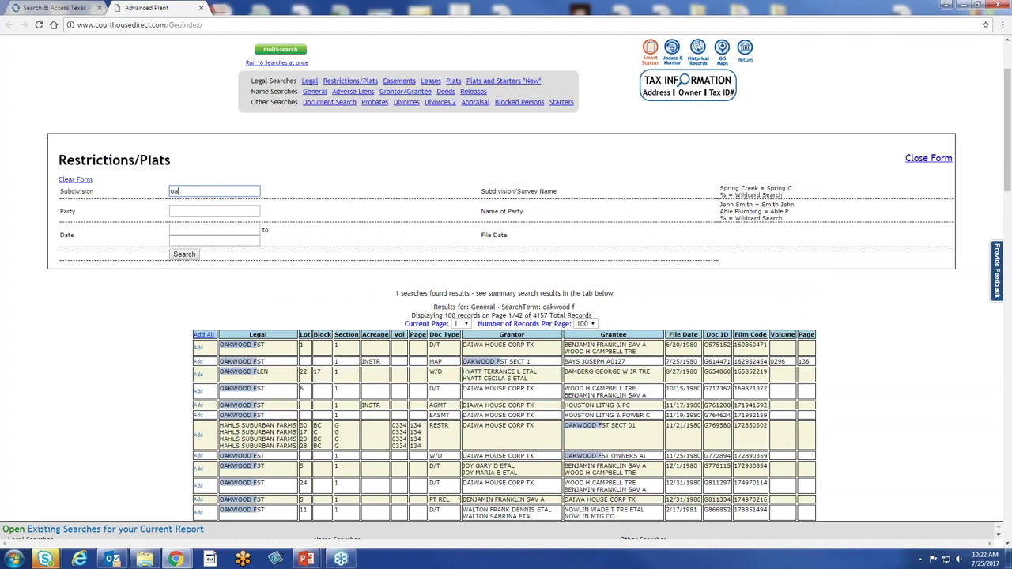
text(f)
click(182, 257)
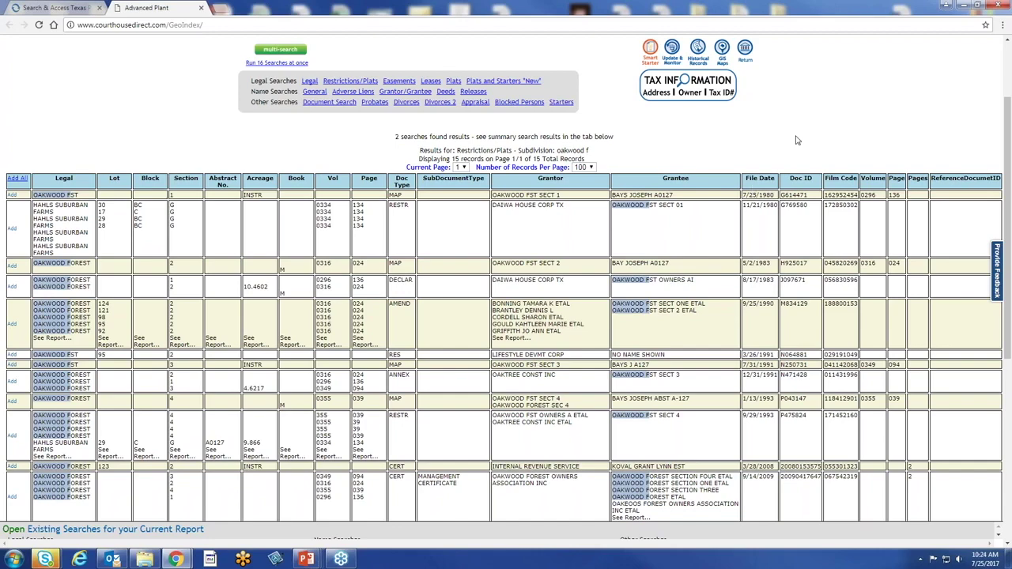
Confirm 'I am ready to start a new report' to reach the county and plant-date welcome page
scroll(810, 100, up, 2)
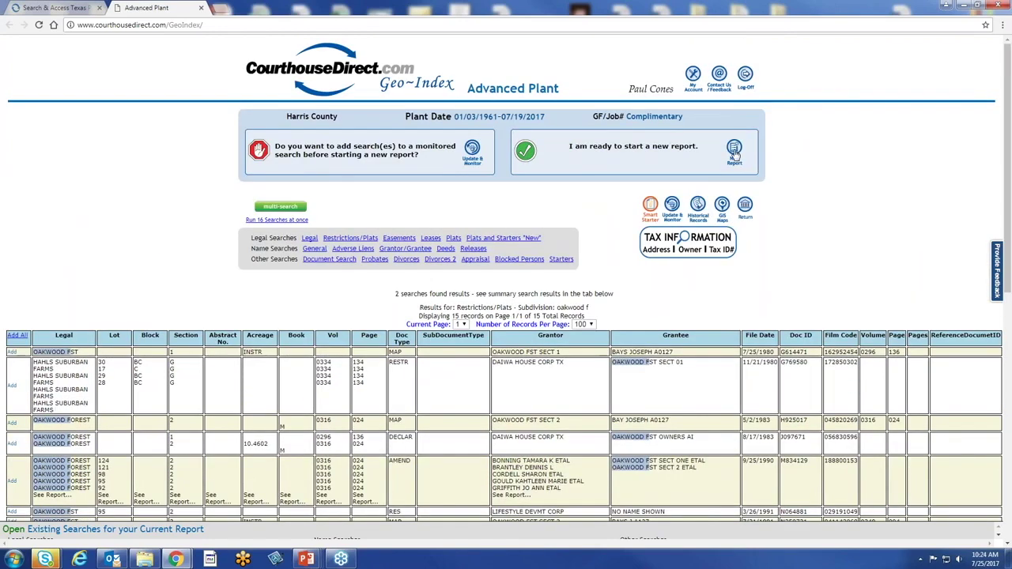
click(734, 151)
click(614, 186)
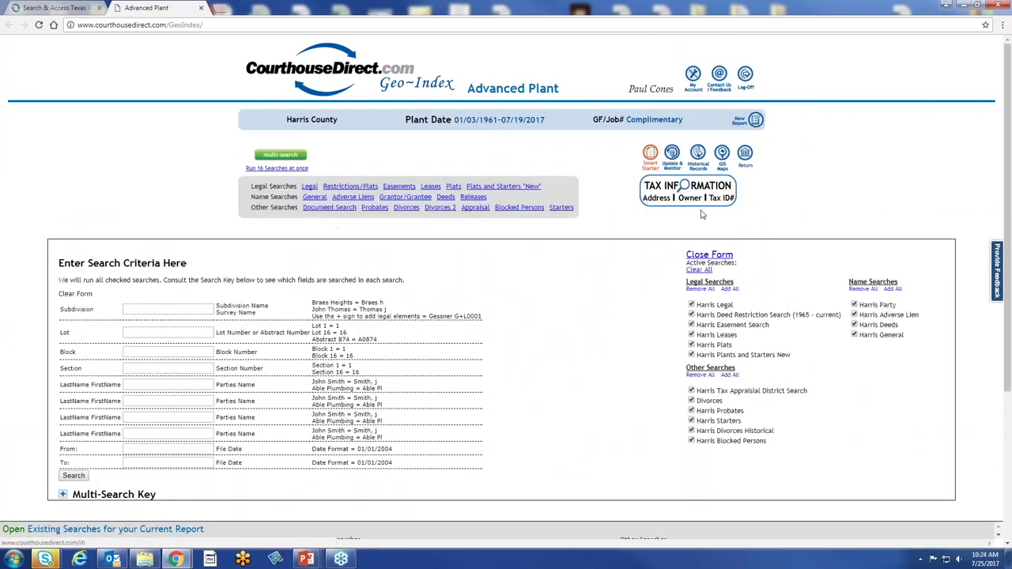
click(756, 121)
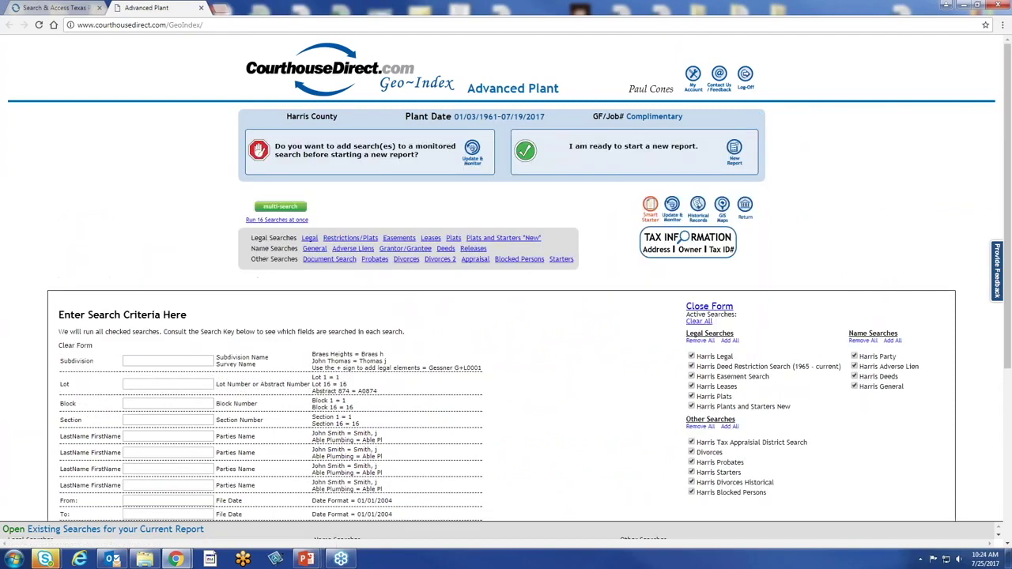
click(734, 149)
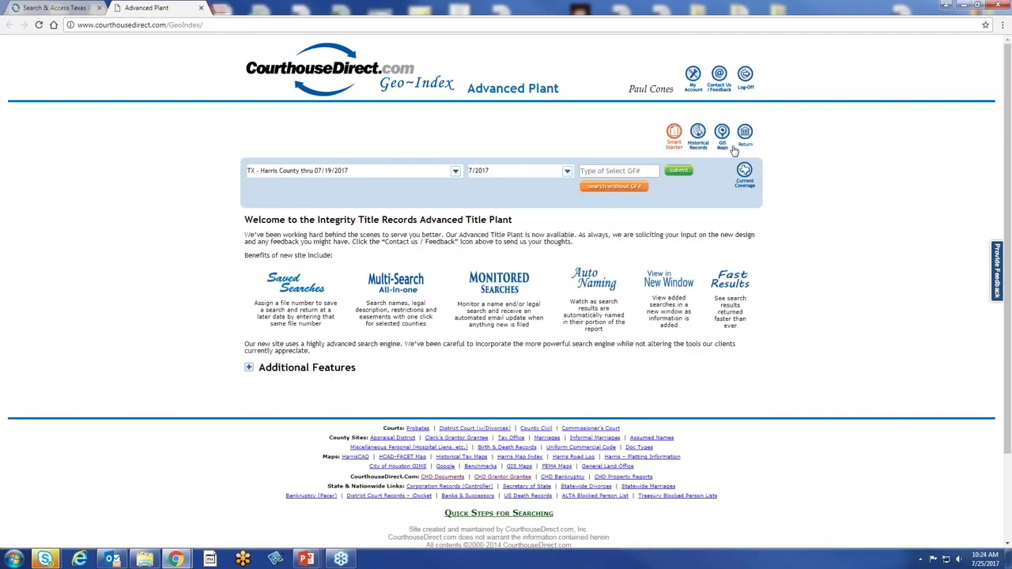
Select TX - Collin County and continue without a GF number
click(455, 171)
scroll(371, 212, up, 4)
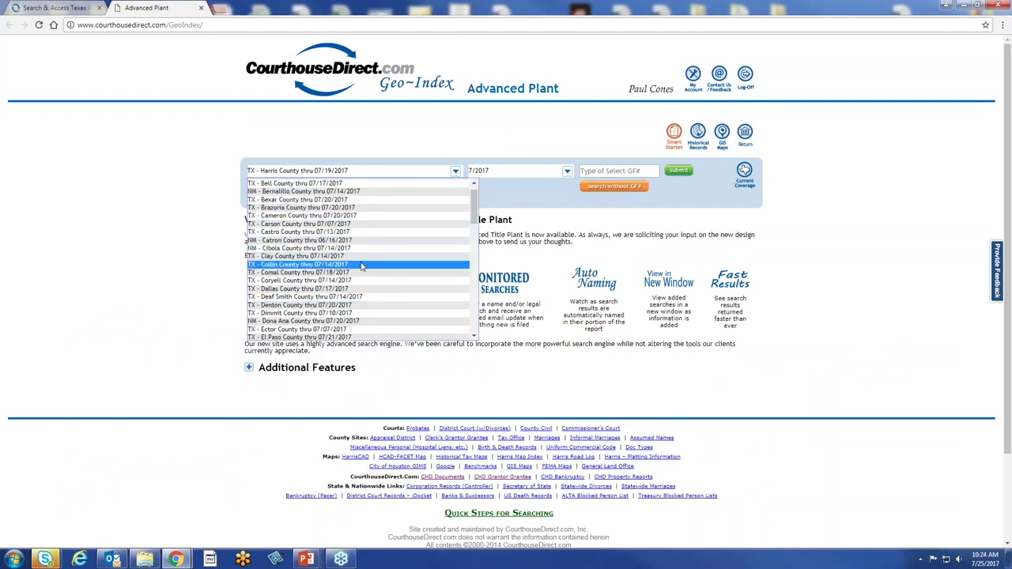
click(361, 272)
click(620, 187)
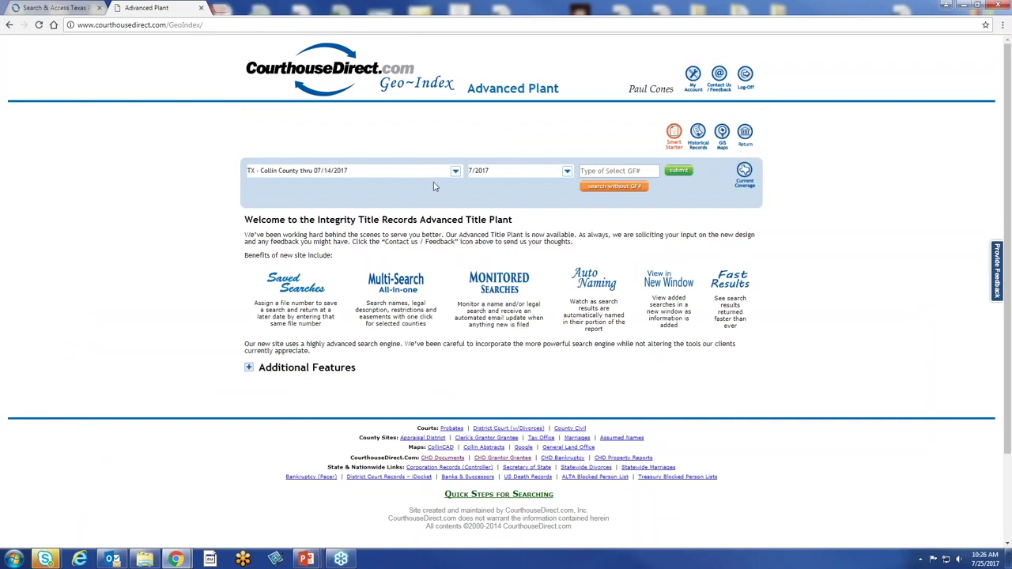
click(455, 172)
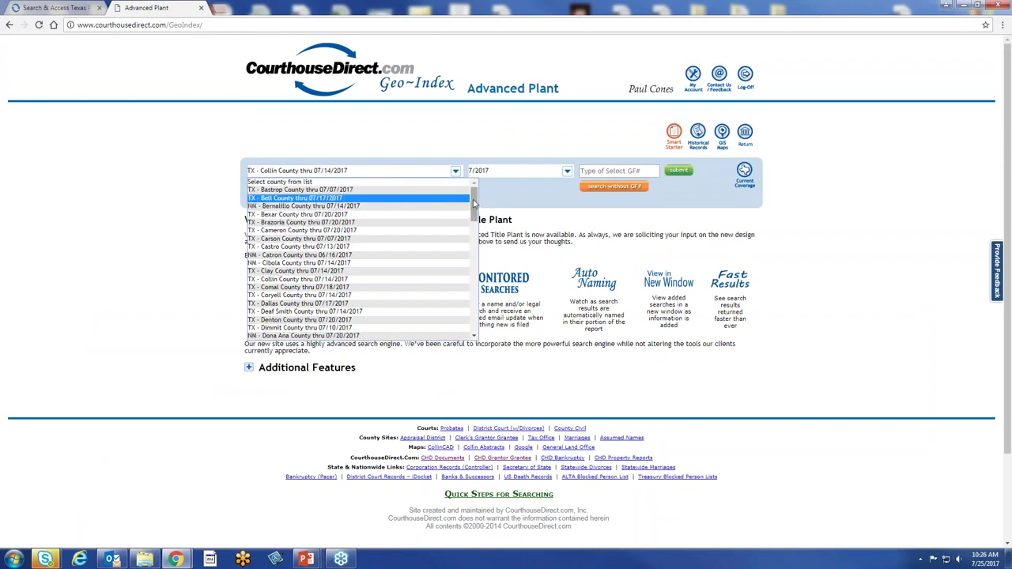
scroll(473, 207, down, 1)
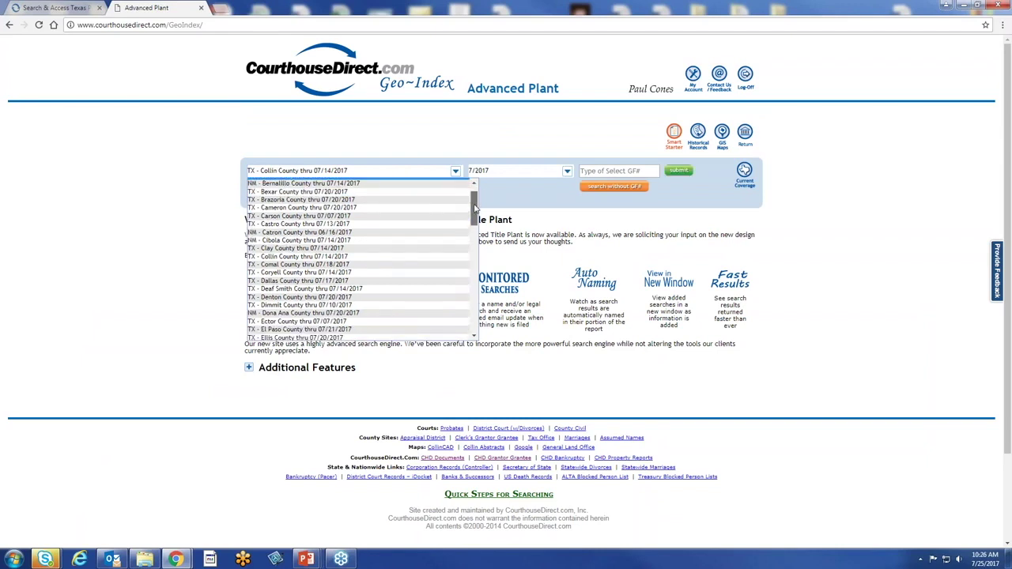
click(389, 255)
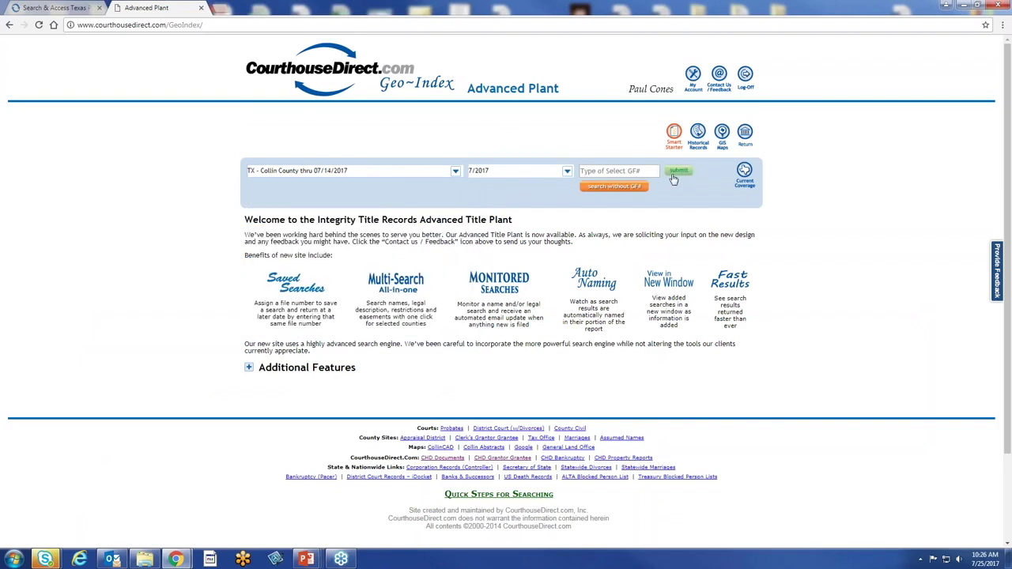
click(639, 189)
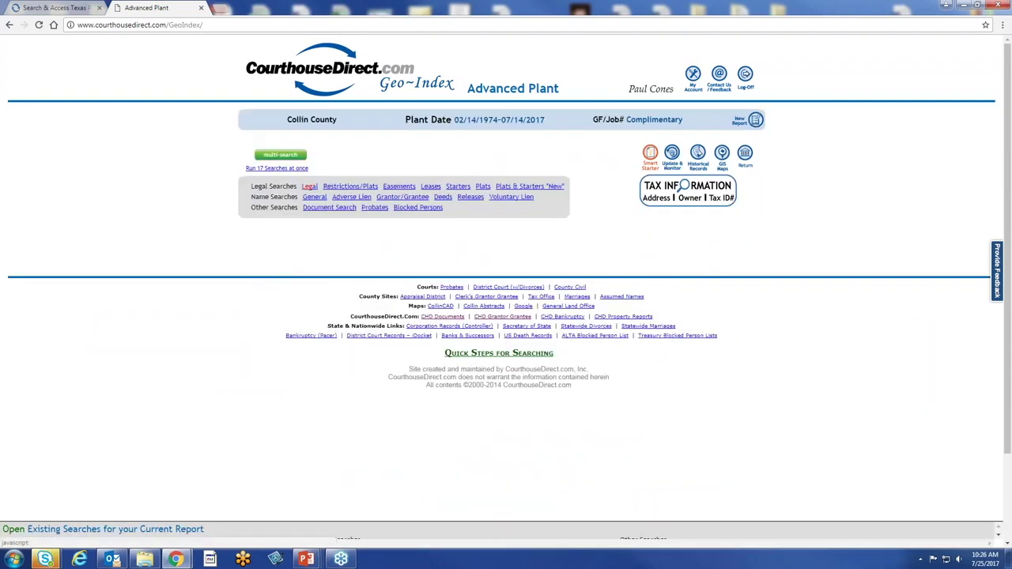
Run a Legal search for Map Volume J, Map Page 190 with the lot field left blank
click(204, 303)
key(Tab)
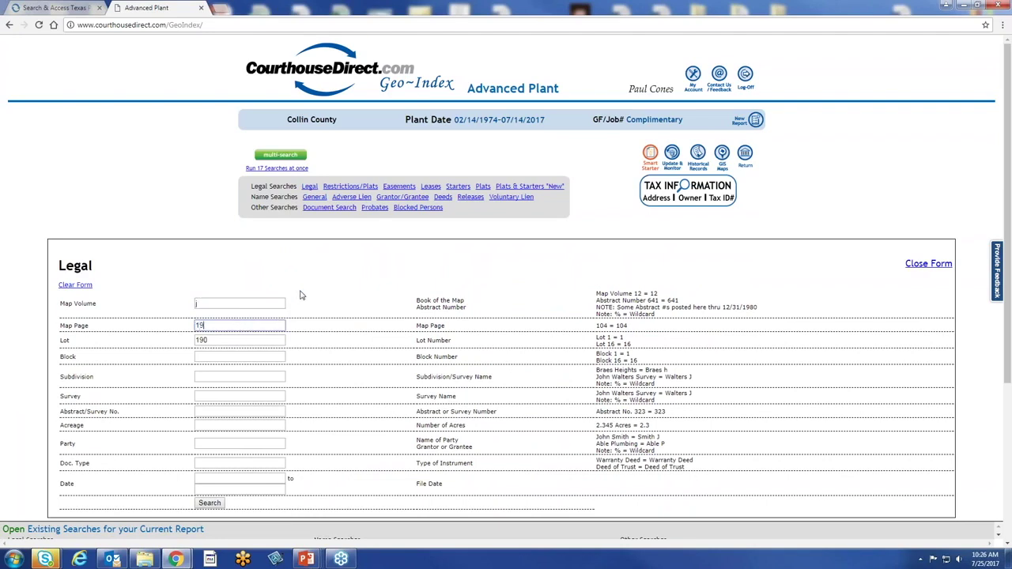
key(Tab)
key(BackSpace)
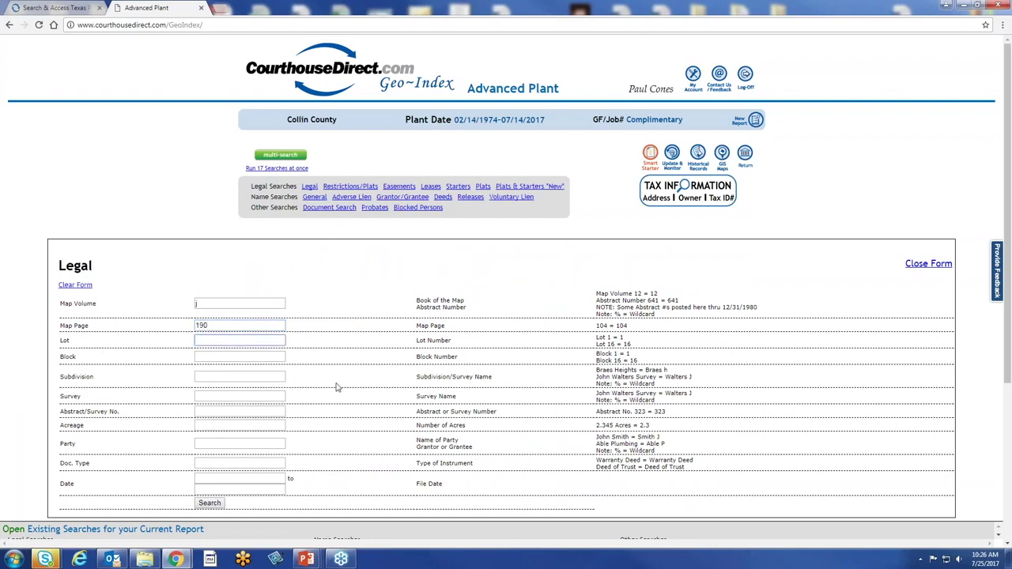
click(334, 388)
scroll(334, 388, down, 3)
click(211, 267)
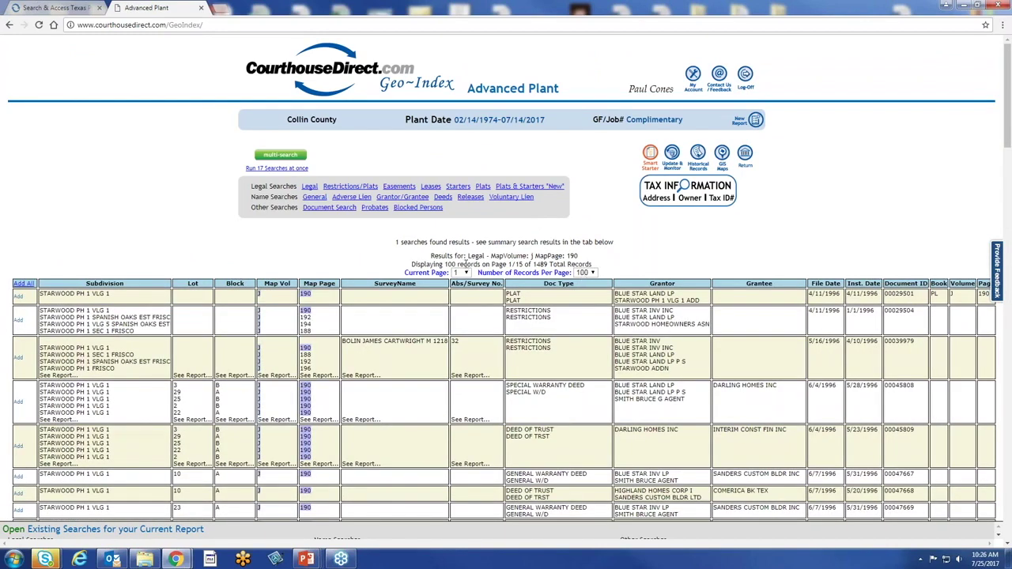
Scroll through the 1489 Collin County results, then bring up the New Report prompt
scroll(607, 215, down, 2)
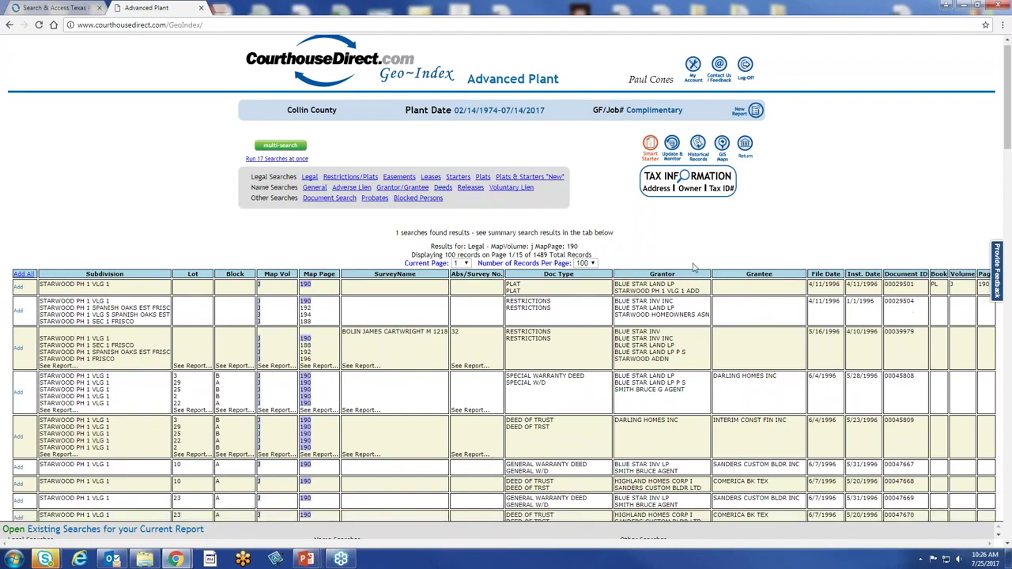
scroll(608, 215, down, 3)
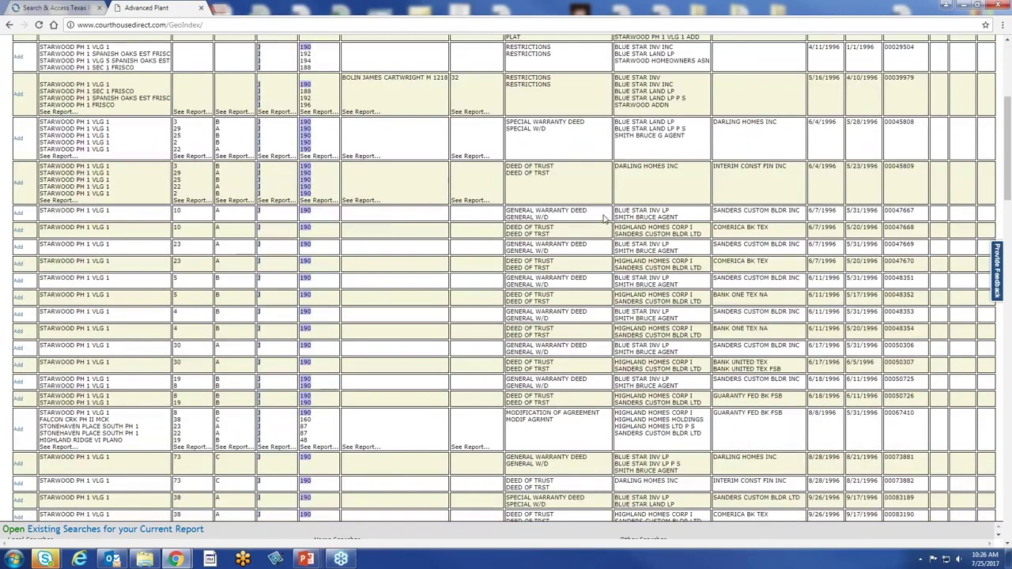
scroll(603, 219, down, 1)
scroll(603, 219, up, 3)
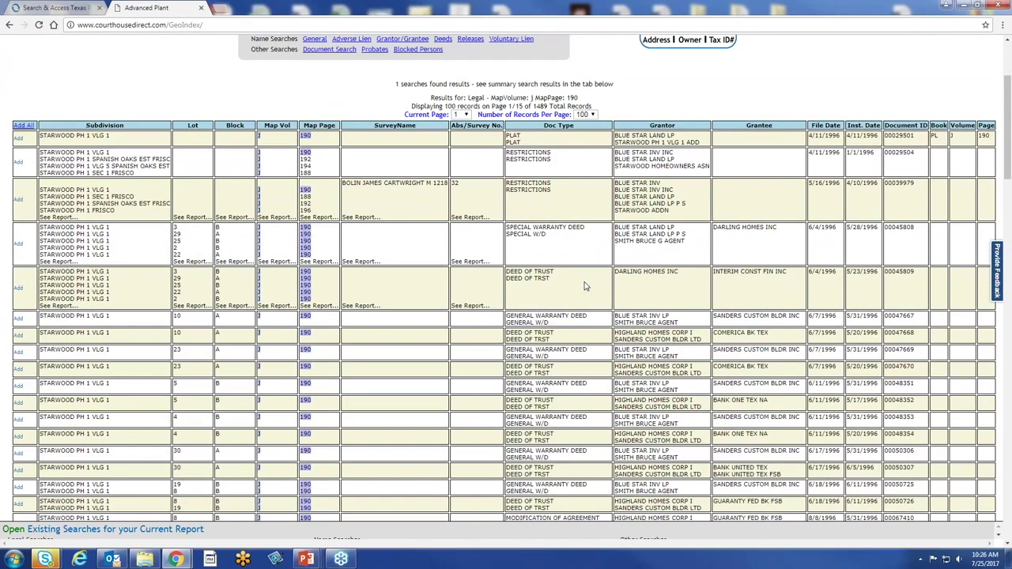
scroll(585, 286, down, 1)
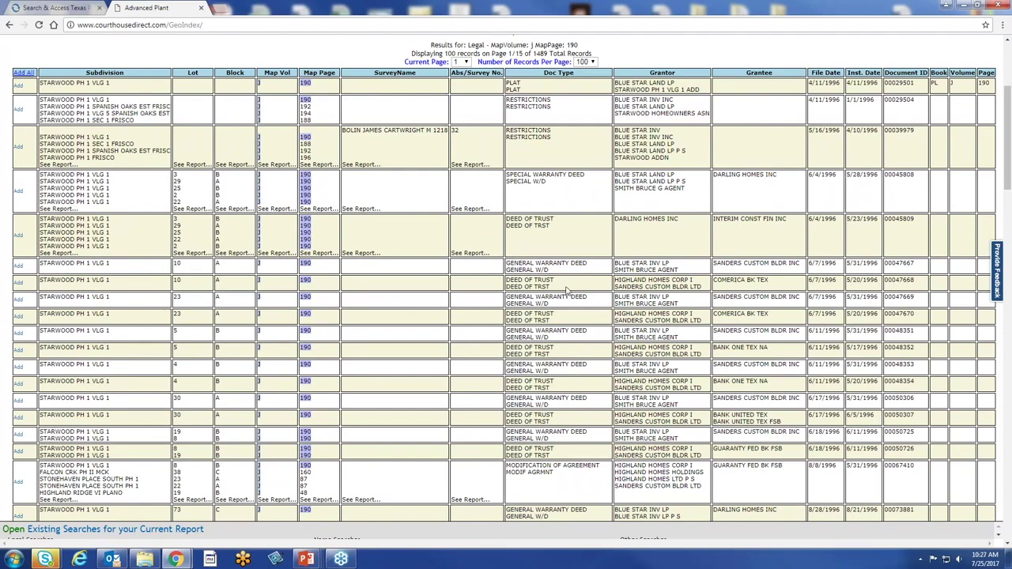
scroll(470, 244, down, 3)
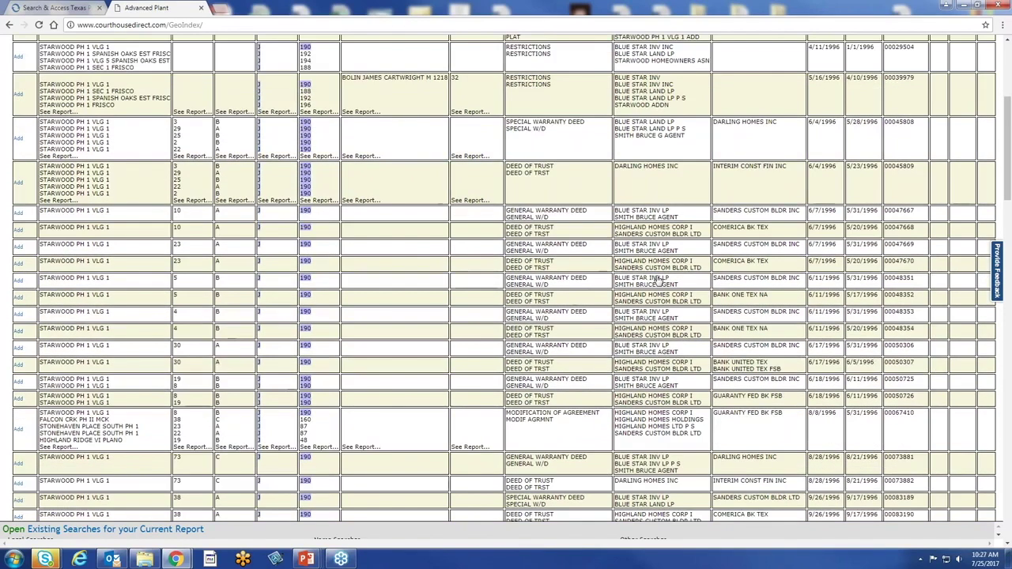
scroll(476, 276, down, 5)
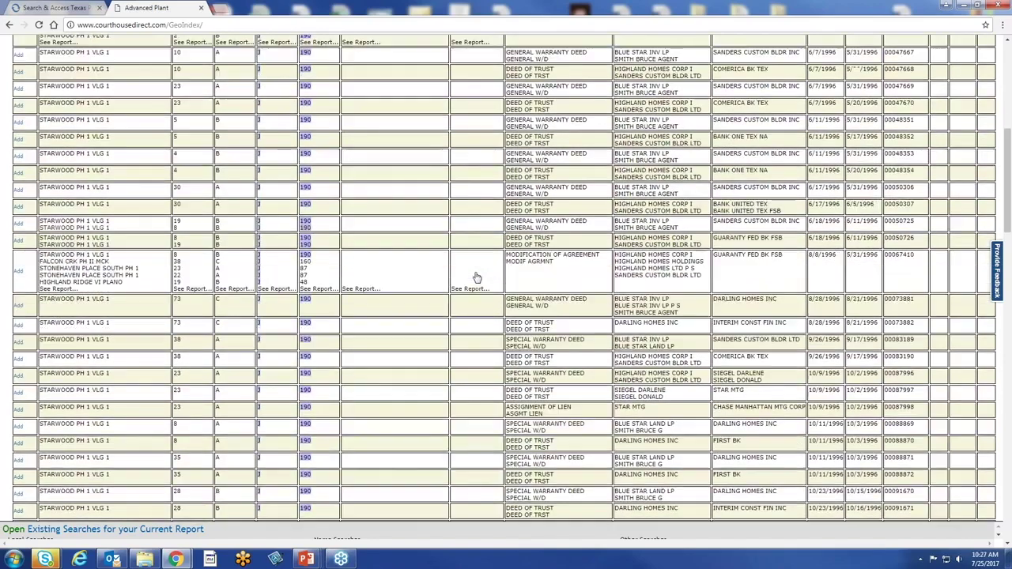
scroll(337, 269, up, 10)
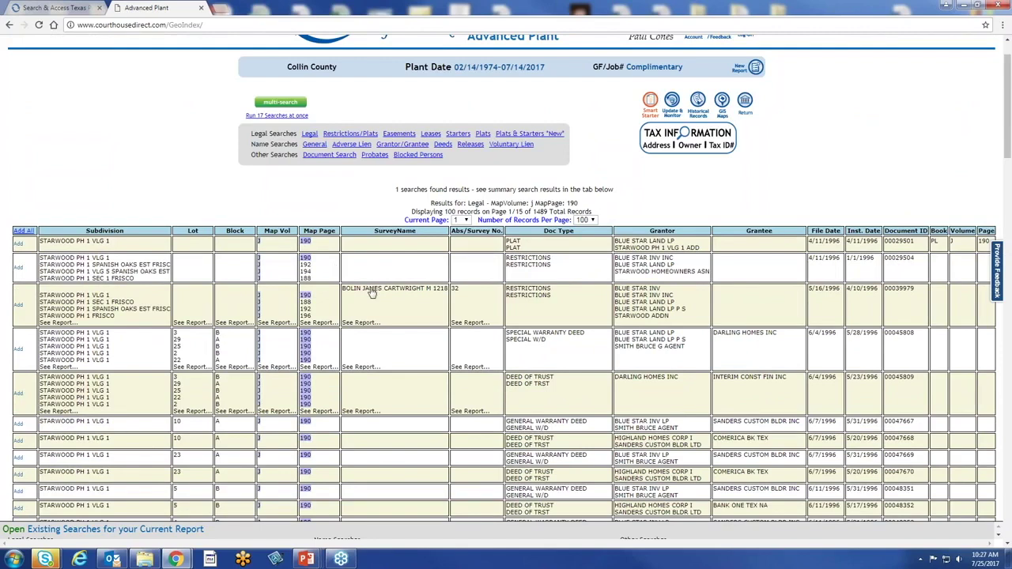
click(754, 70)
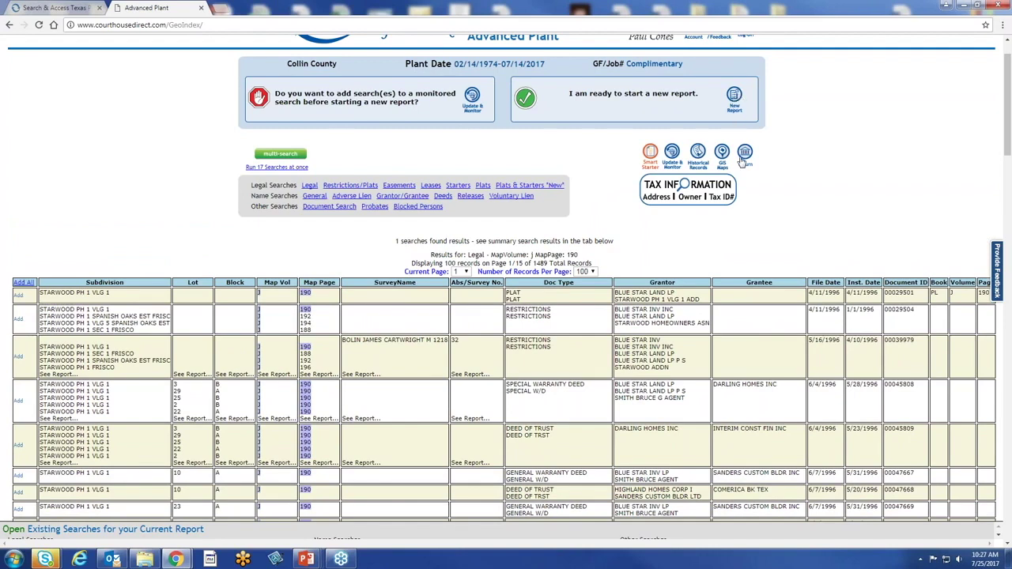
Start a fresh report on Dallas County without a GF number
click(739, 111)
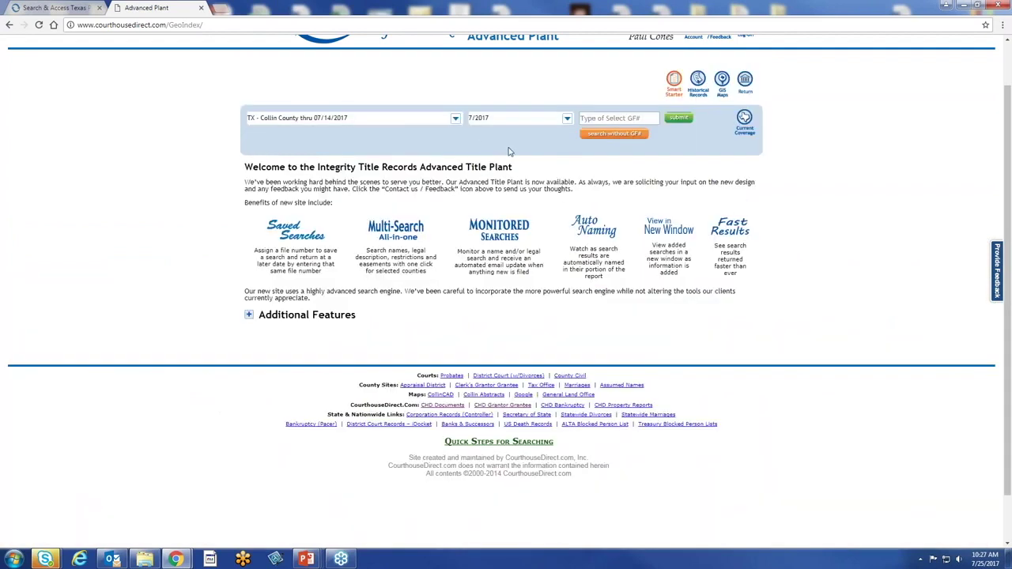
click(457, 119)
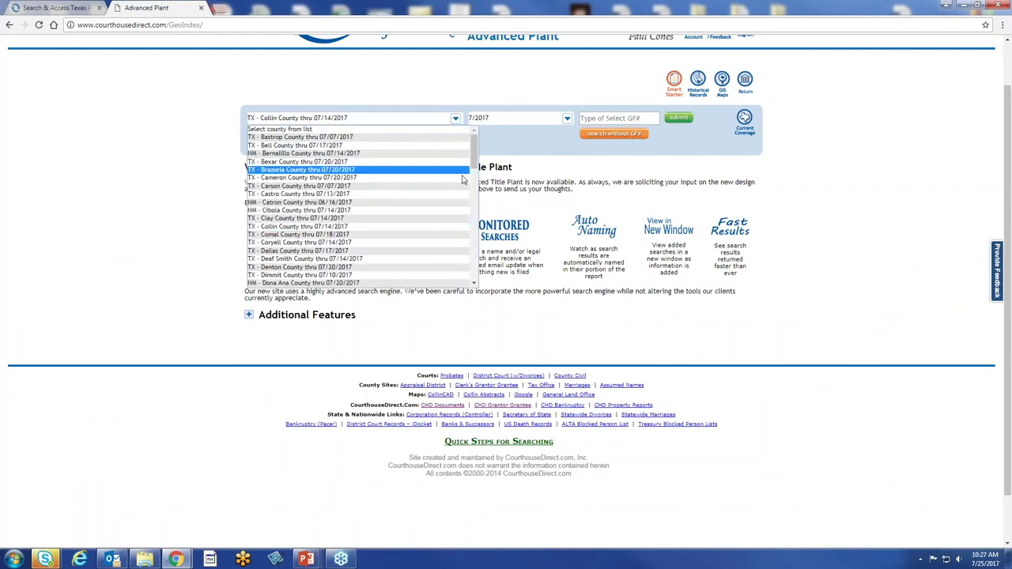
click(426, 252)
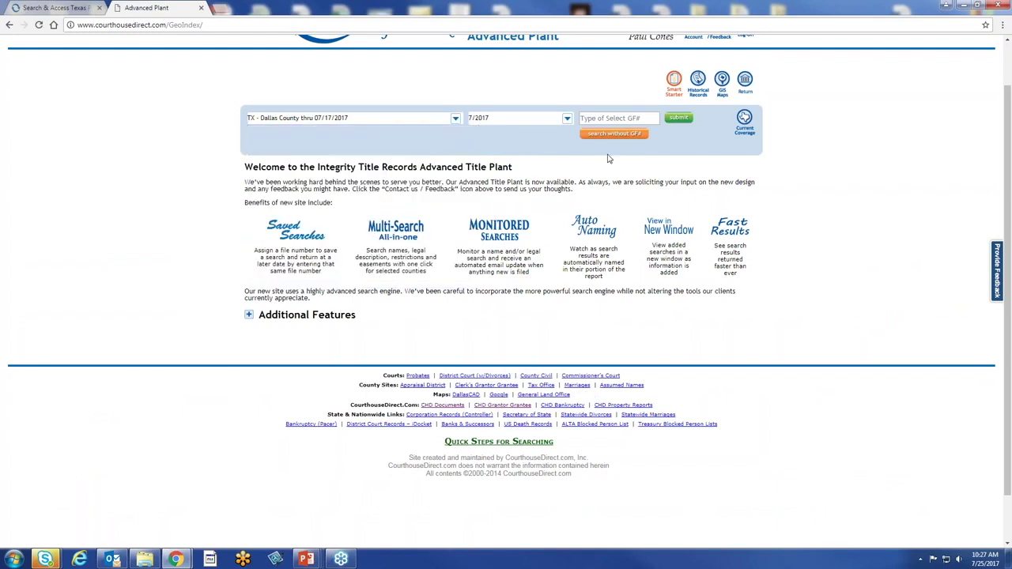
click(614, 135)
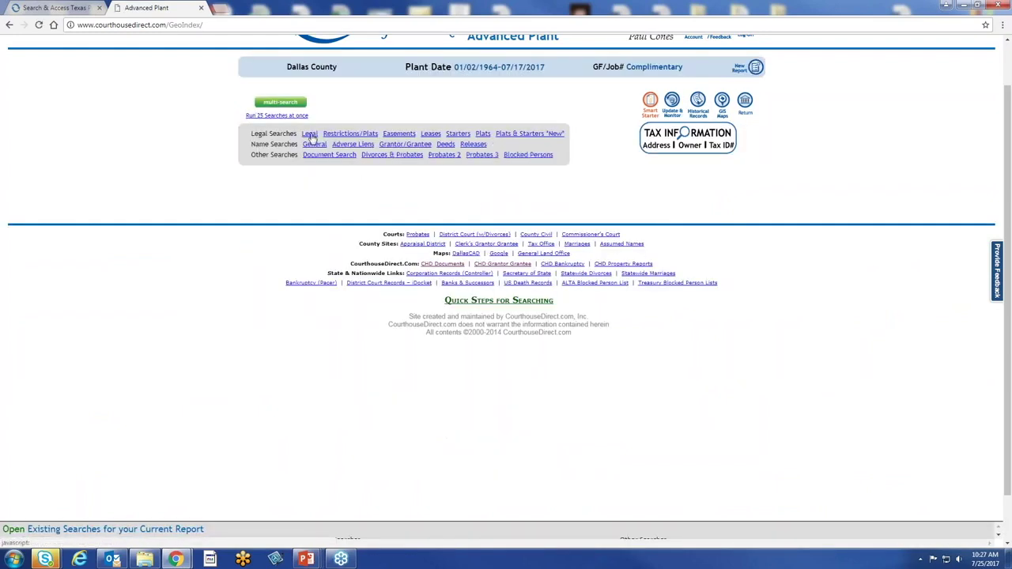
Run a Legal search for Map Book 88092, Map Page 735
click(309, 133)
click(209, 247)
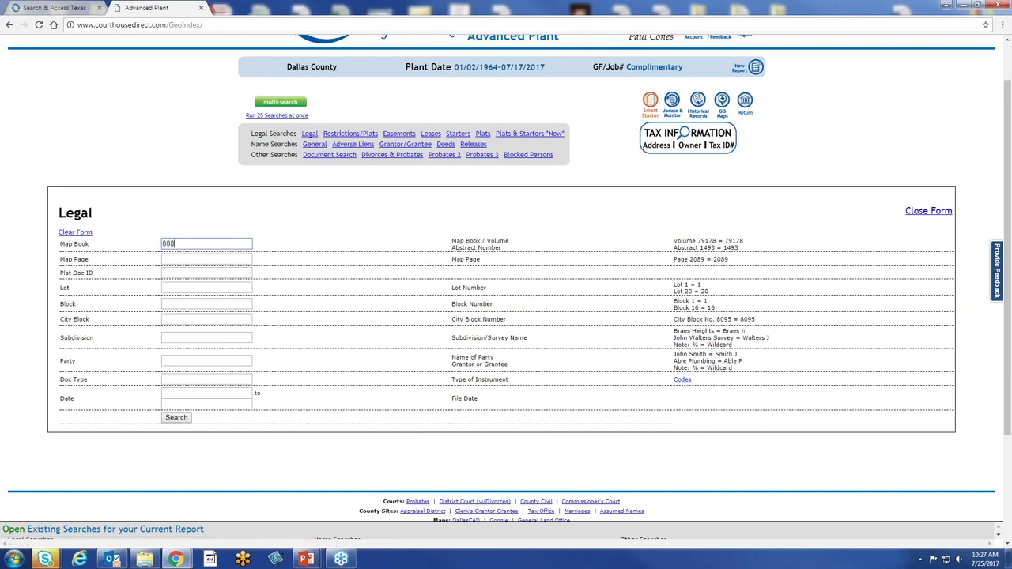
click(205, 259)
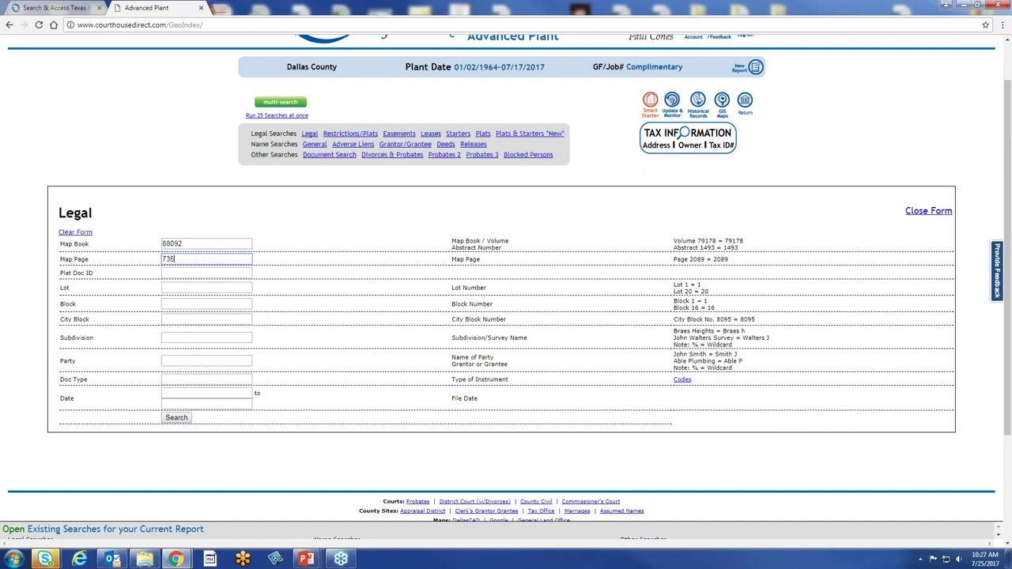
click(177, 418)
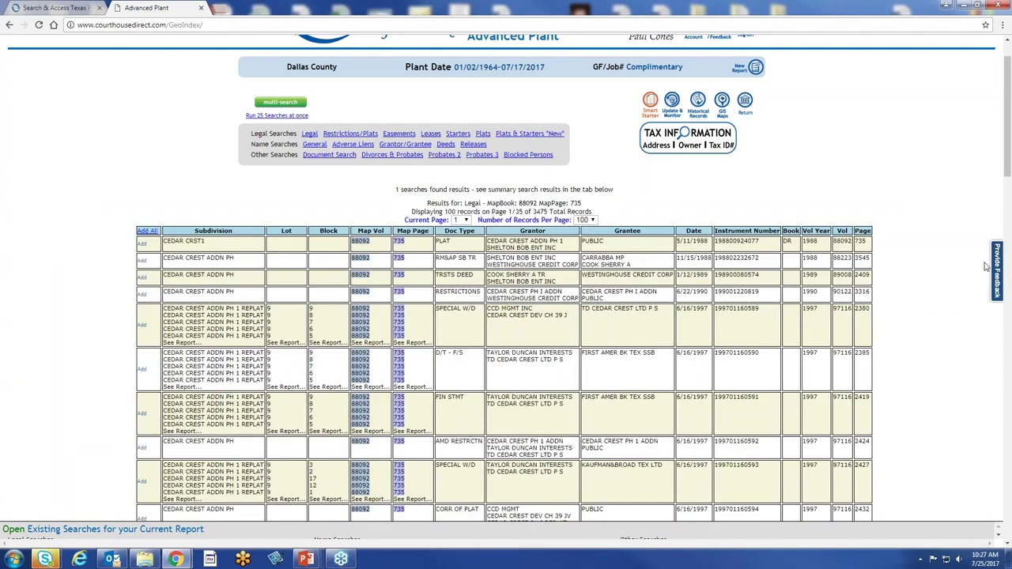
Switch the Dallas County results to 500 records per page, giving 7 pages
scroll(985, 269, down, 3)
scroll(984, 269, up, 3)
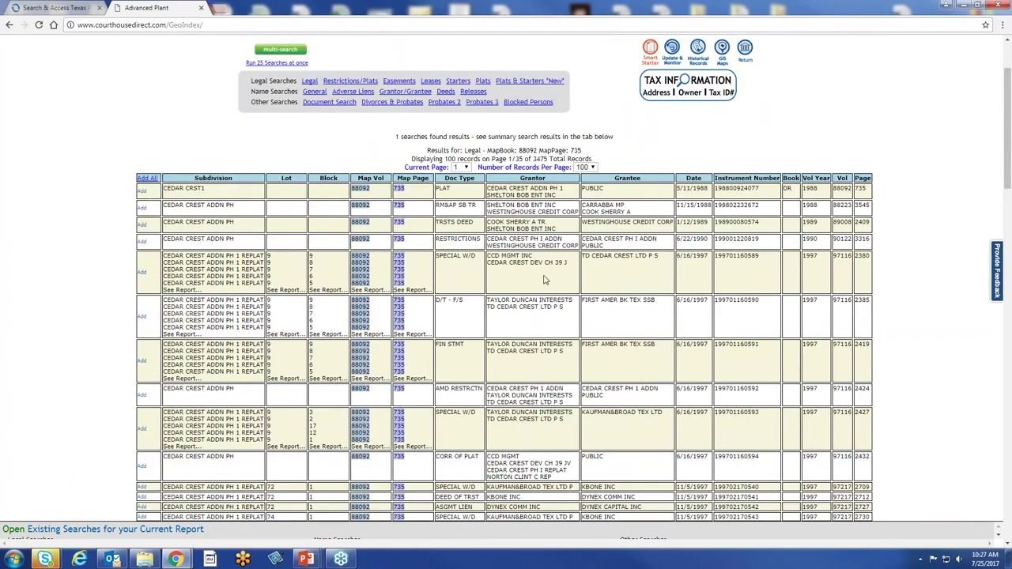
scroll(367, 269, down, 2)
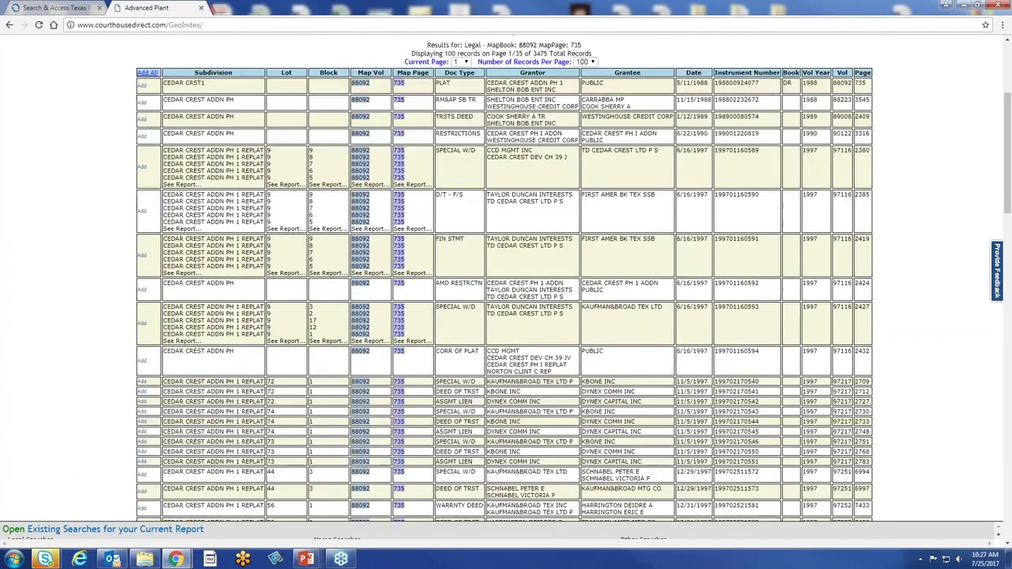
scroll(365, 267, down, 3)
scroll(360, 277, up, 6)
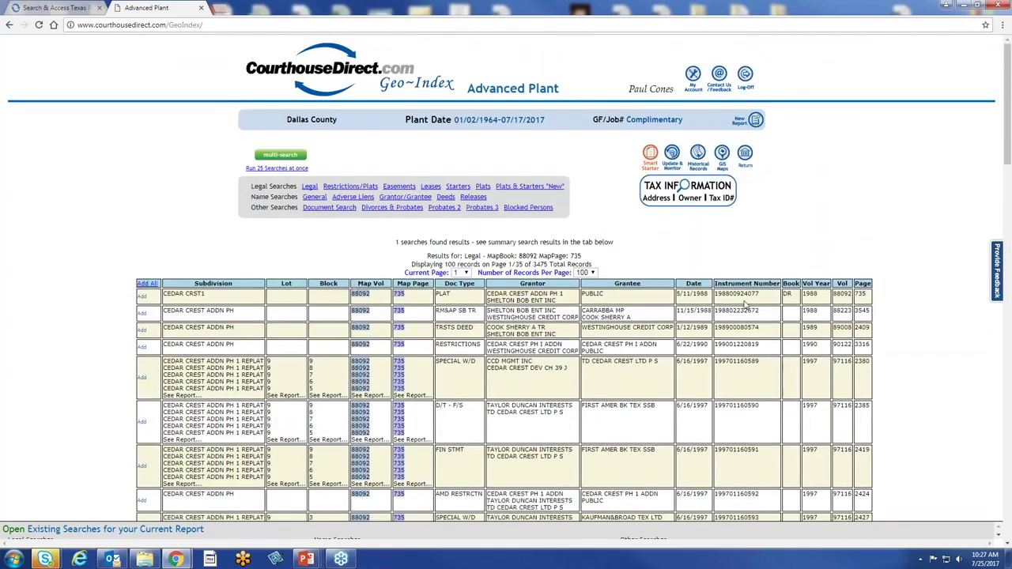
click(593, 273)
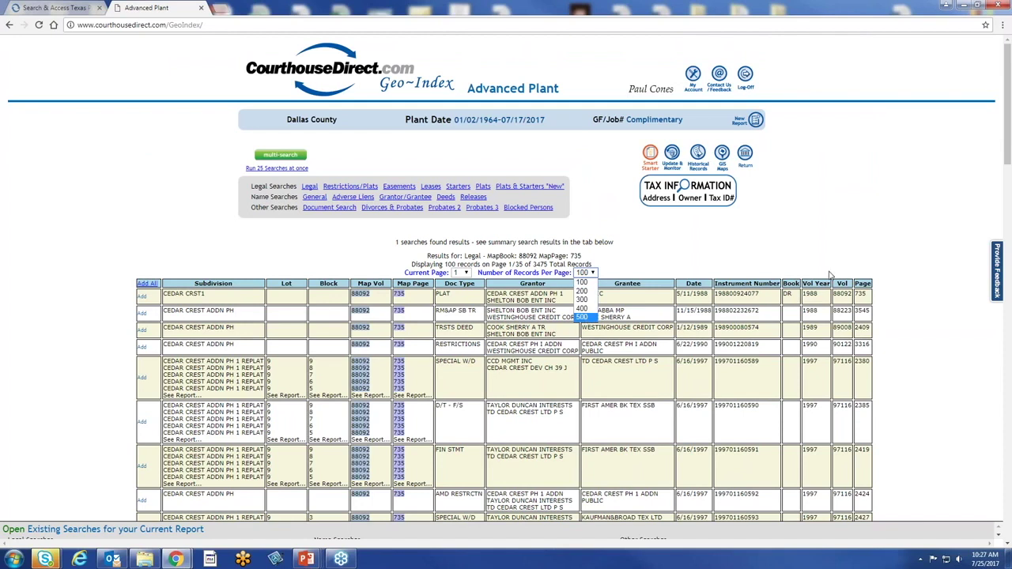
click(585, 318)
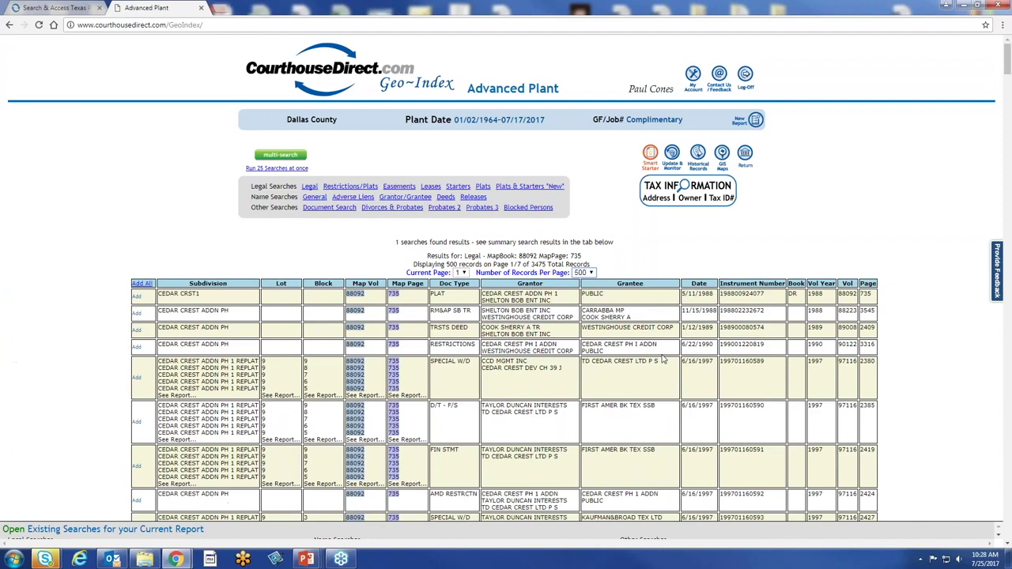
scroll(663, 360, down, 2)
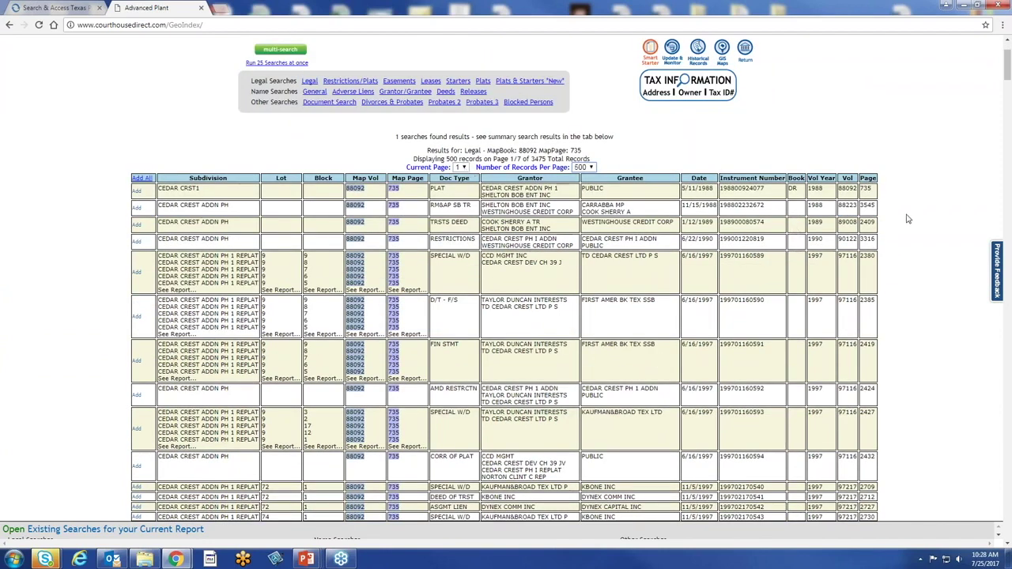
scroll(708, 277, down, 5)
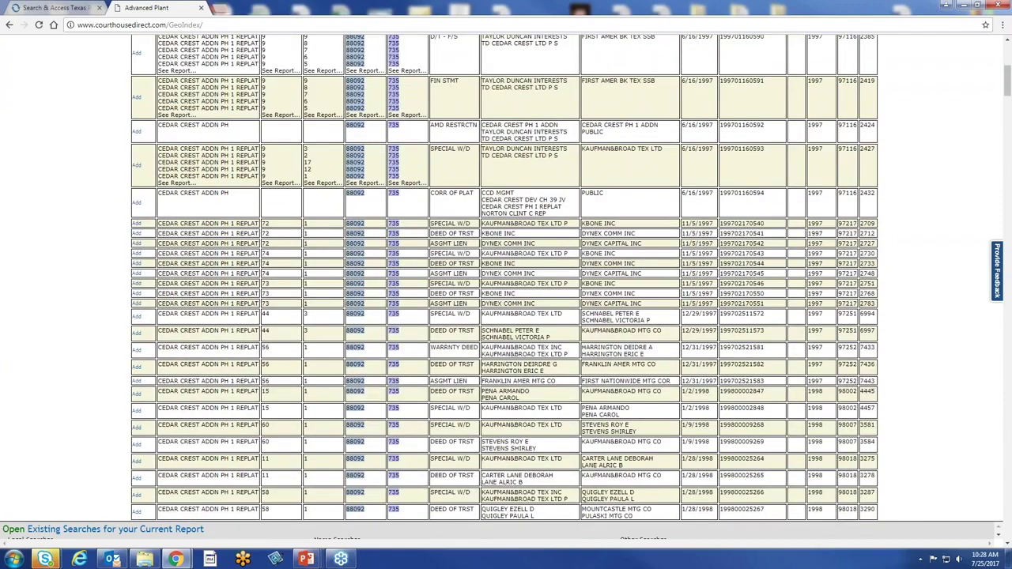
scroll(504, 278, up, 5)
scroll(504, 279, up, 2)
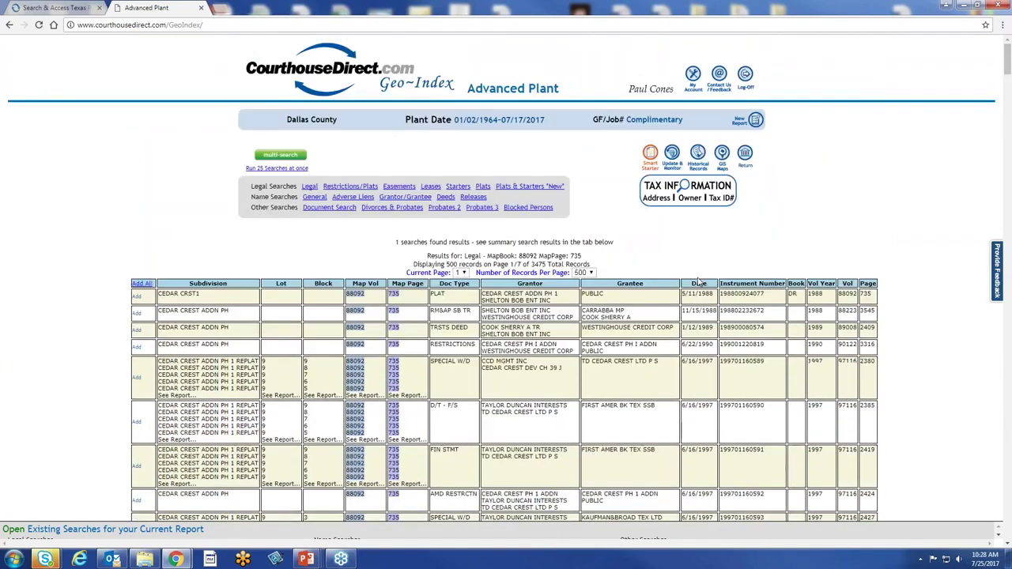
Find 'restr' on the page to highlight the 4 restriction entries among the results
key(ctrl+f)
text(rest)
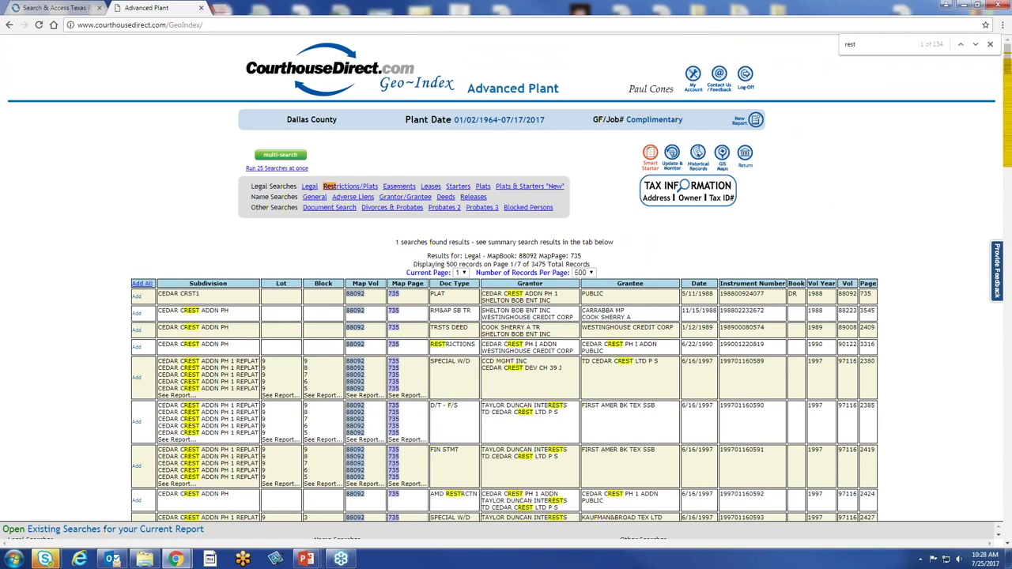
text(r)
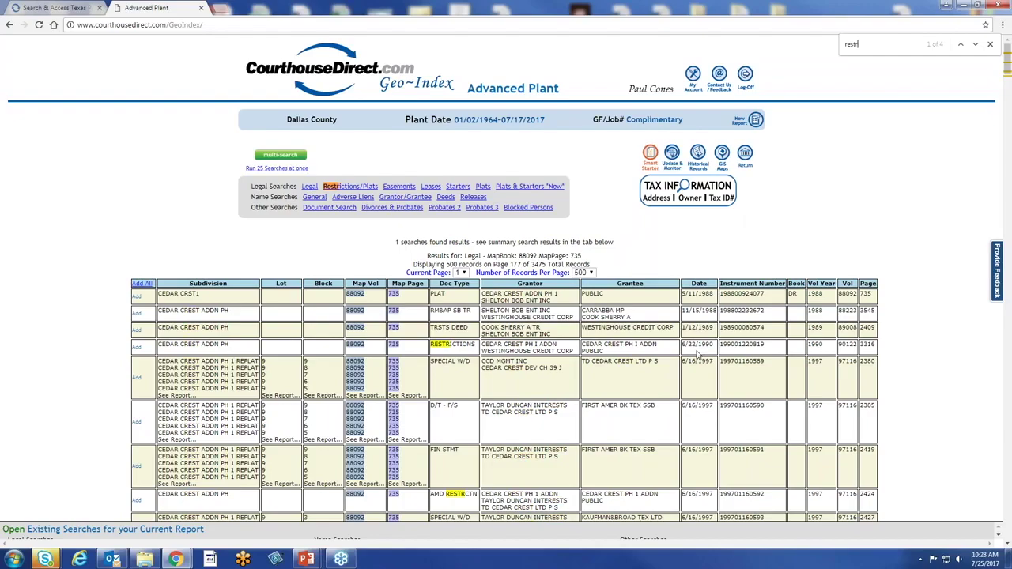
scroll(700, 355, down, 4)
scroll(504, 277, down, 3)
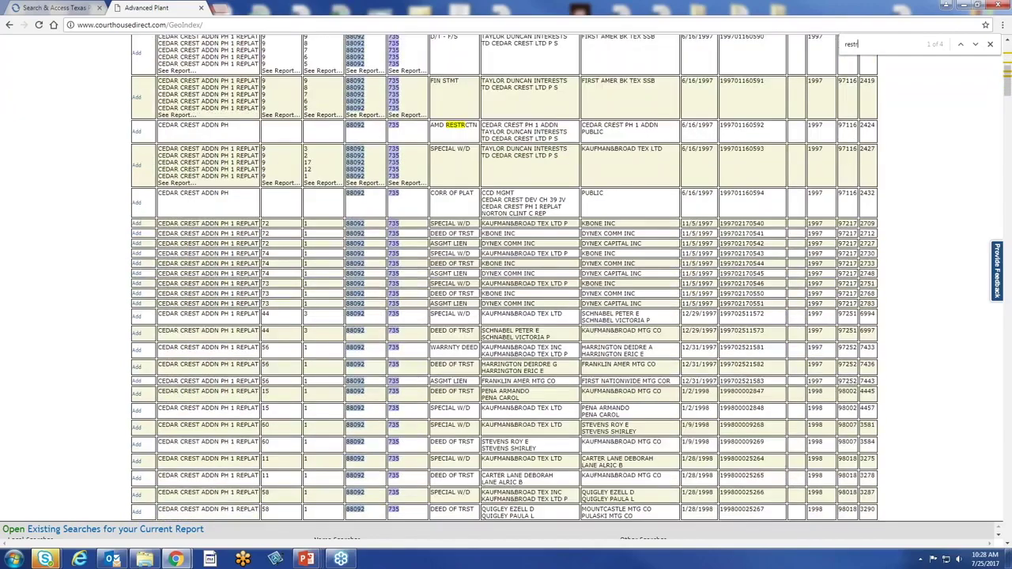
scroll(687, 350, up, 7)
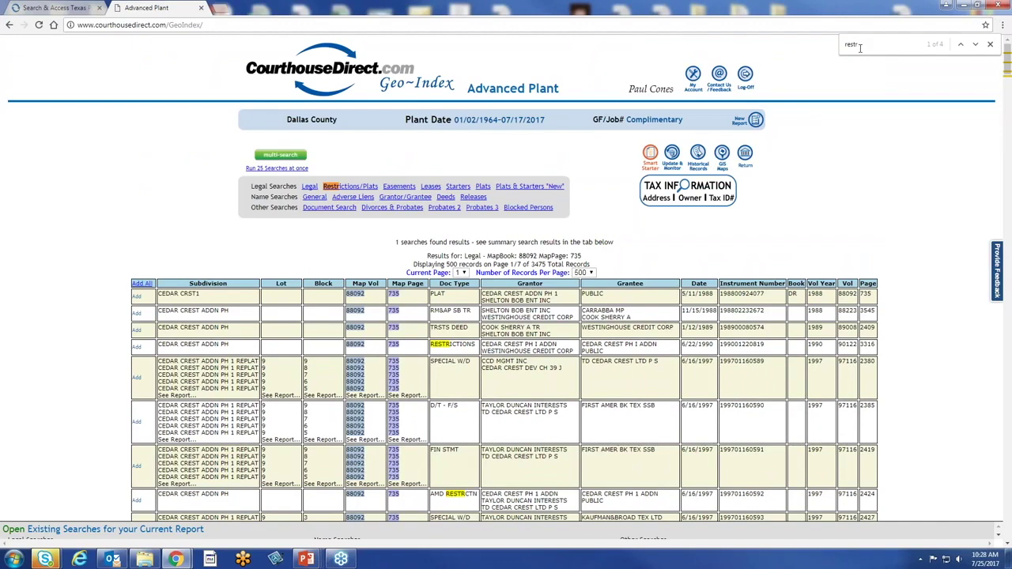
key(BackSpace)
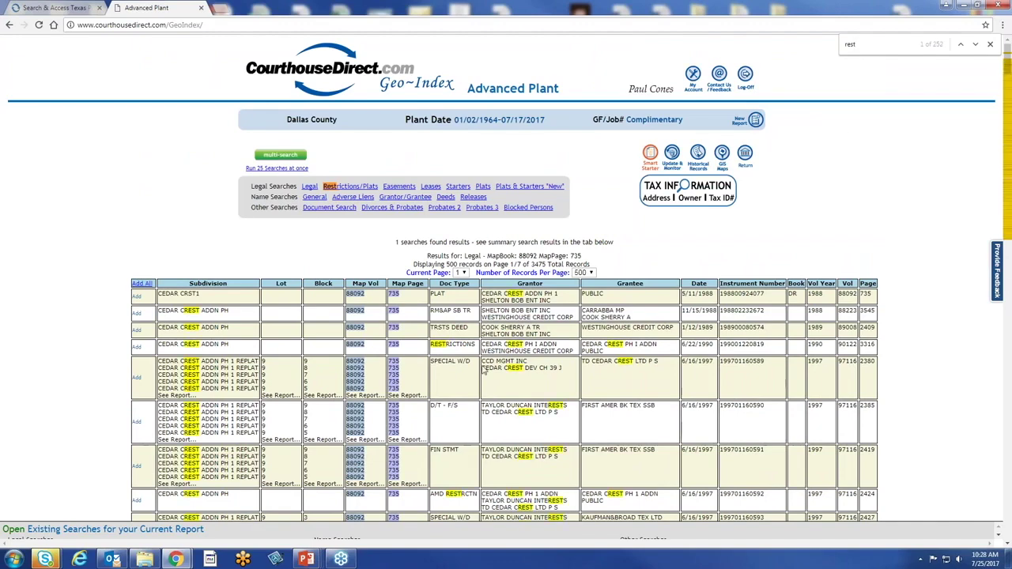
scroll(190, 352, down, 10)
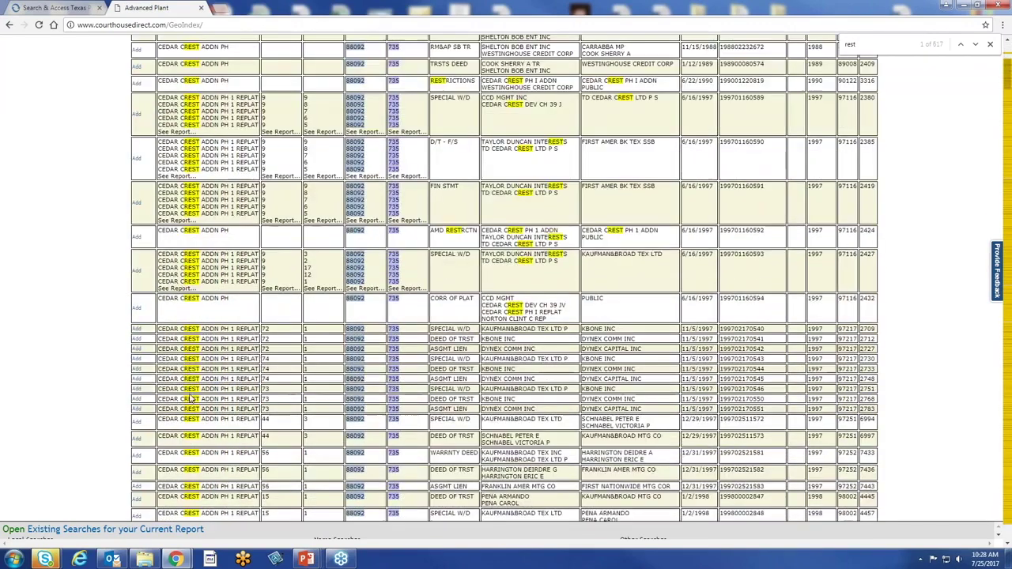
scroll(191, 398, up, 10)
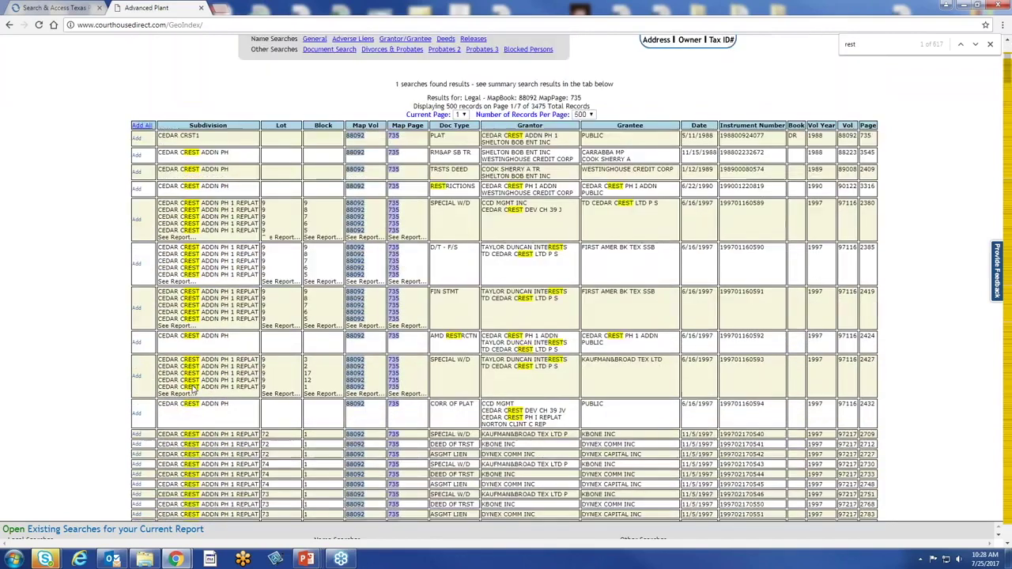
scroll(501, 310, up, 2)
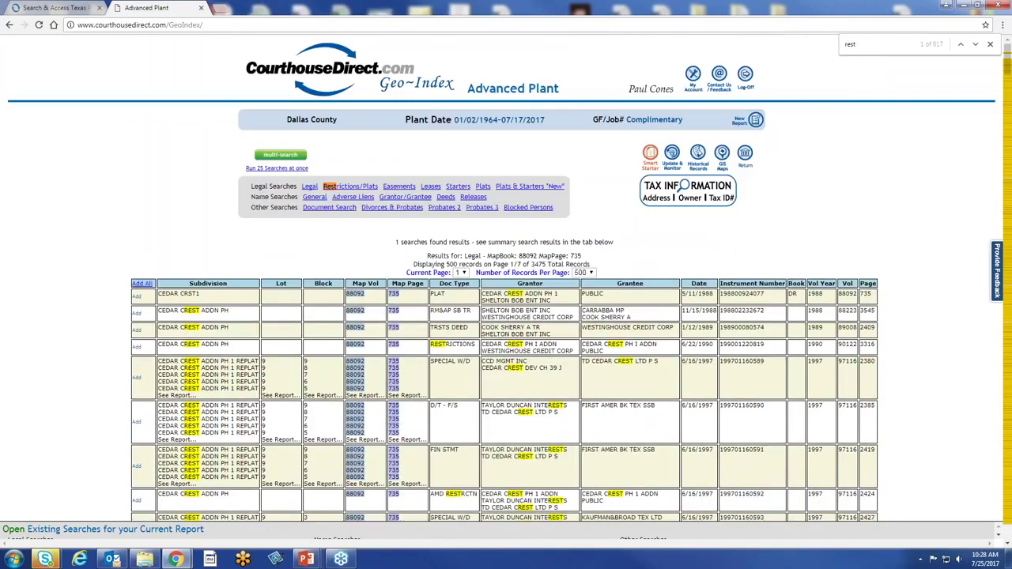
text(r)
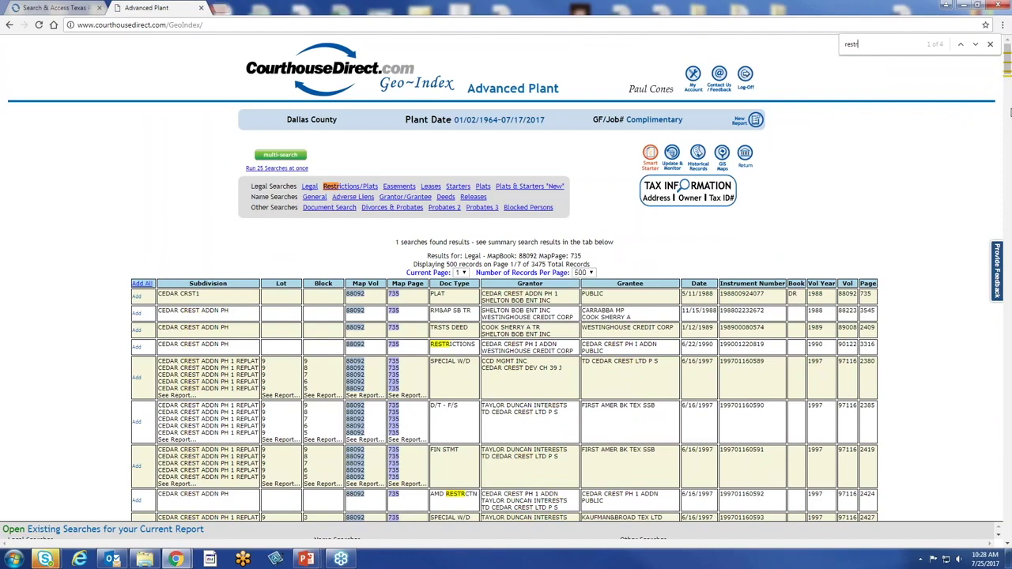
scroll(899, 190, down, 10)
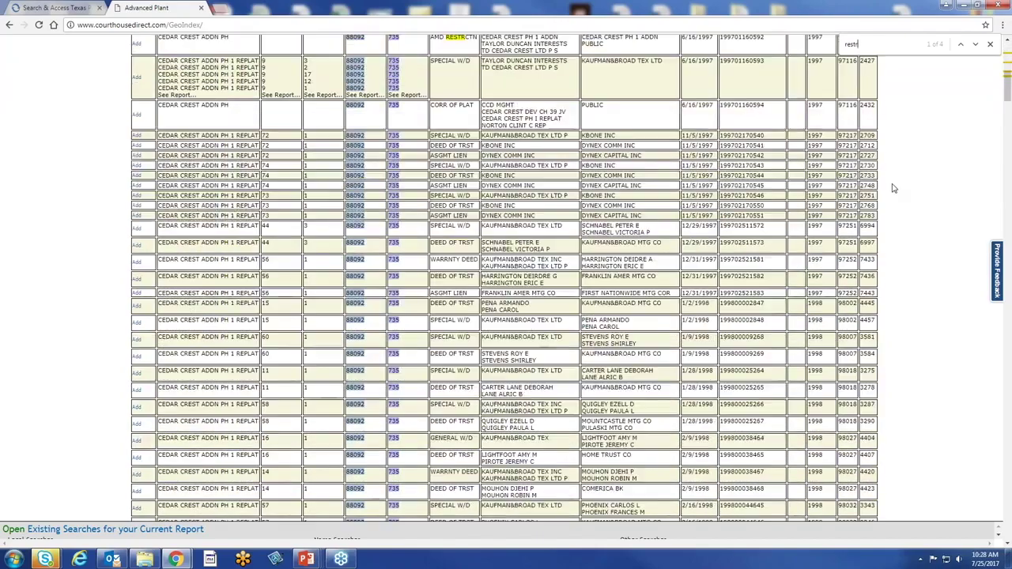
scroll(852, 305, down, 15)
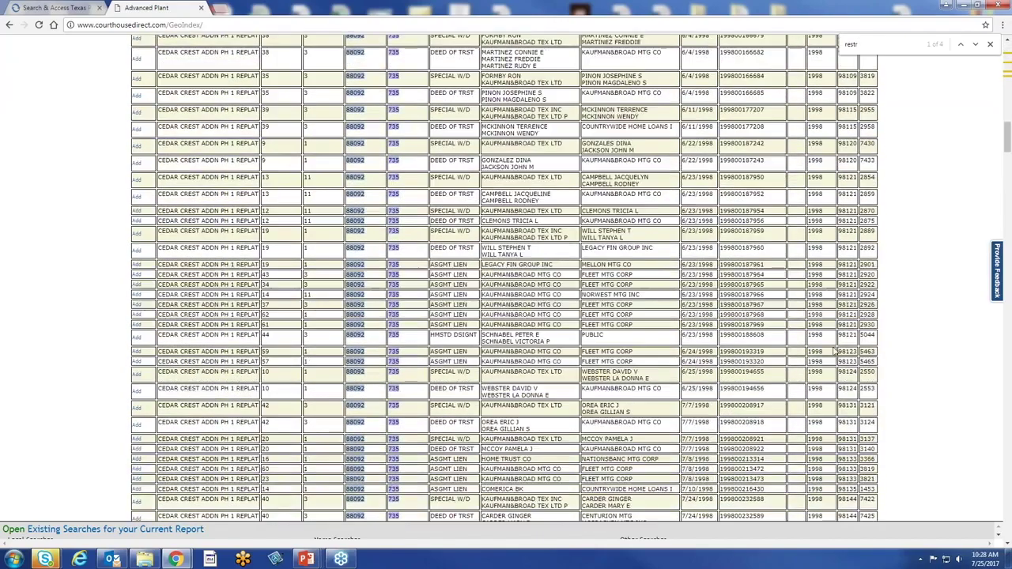
scroll(835, 356, up, 15)
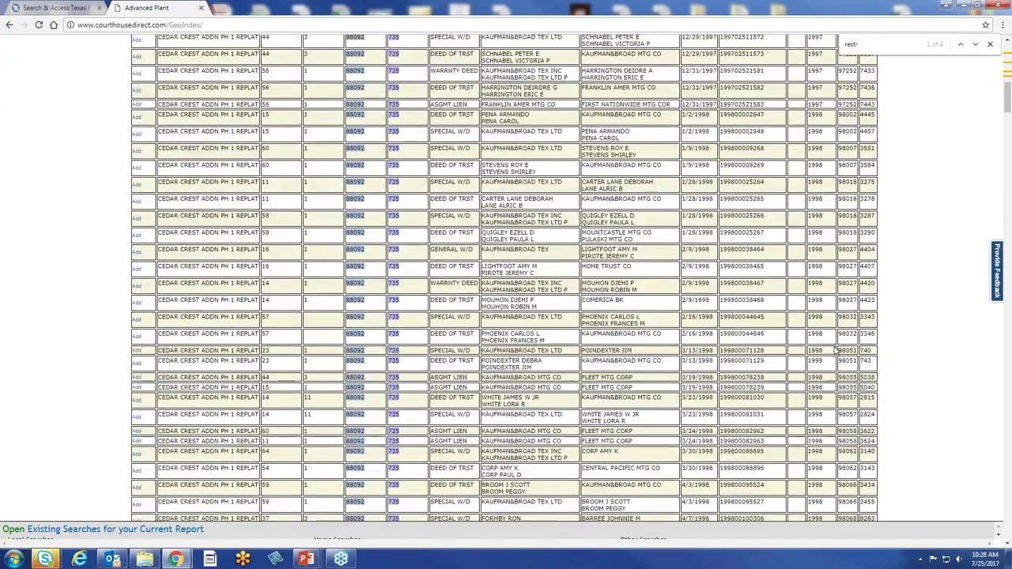
scroll(836, 353, up, 5)
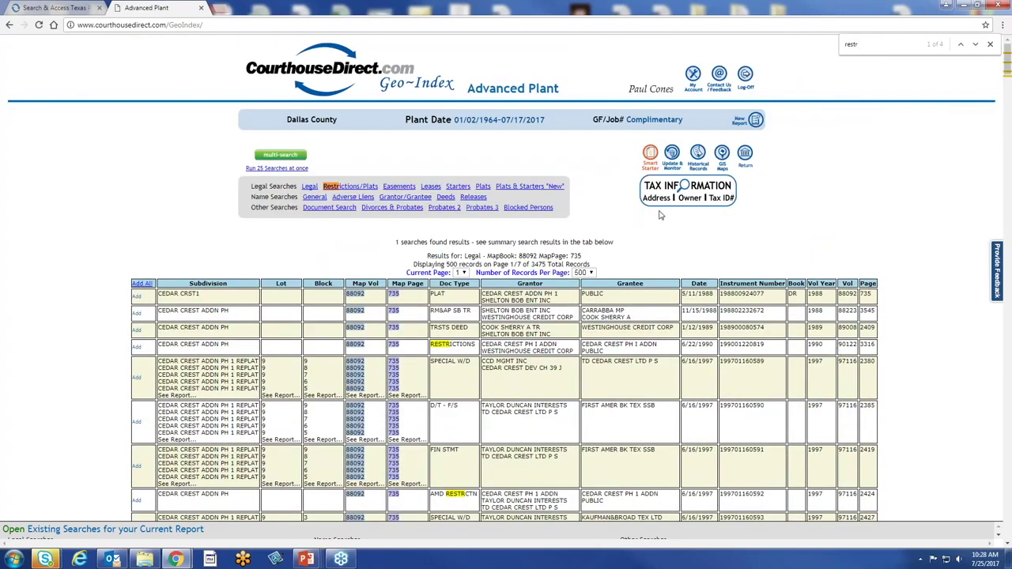
Start a new report and run a Travis County legal search for subdivision 'moore', reviewing its 2934 results
click(756, 120)
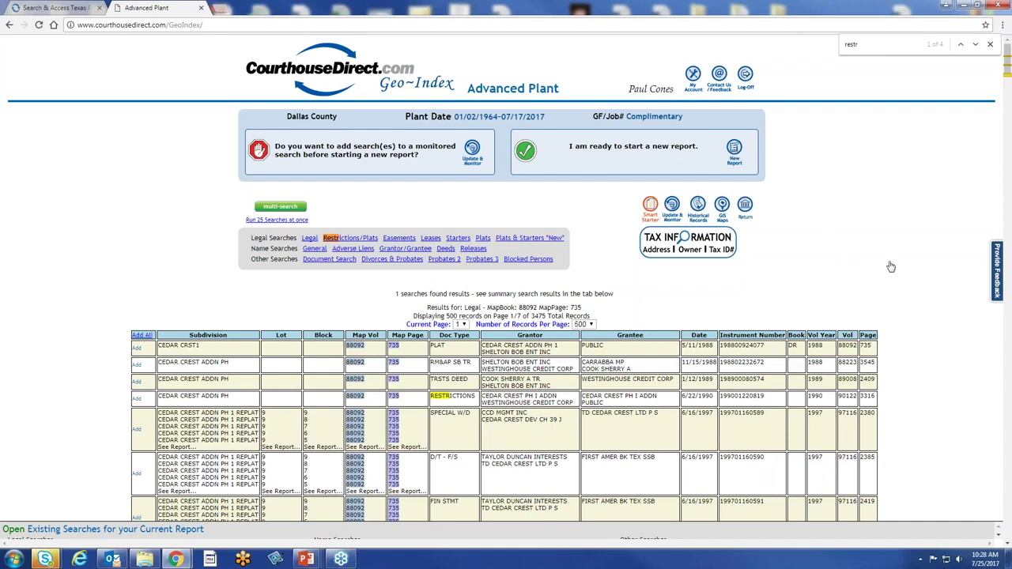
text(oore)
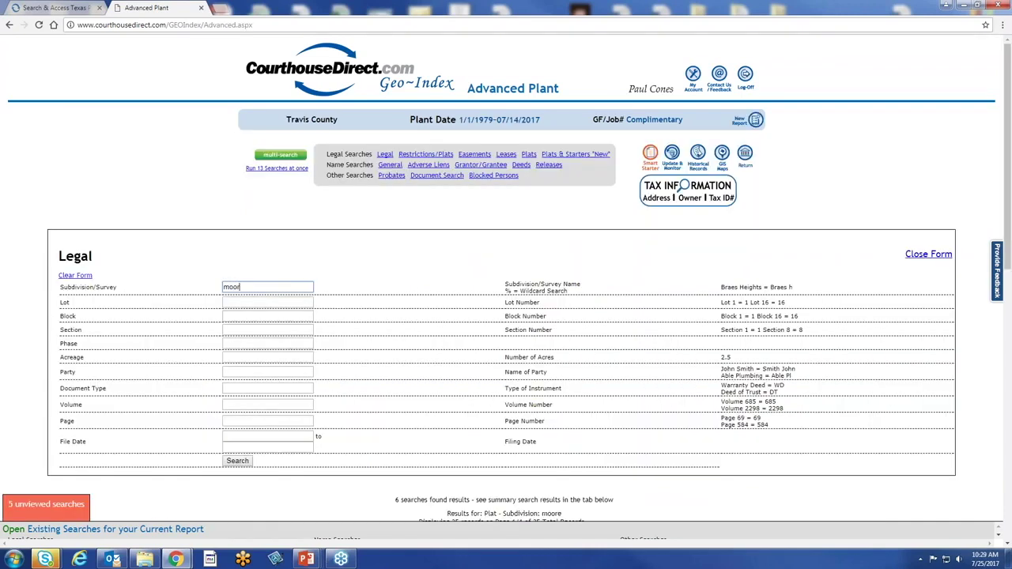
click(234, 464)
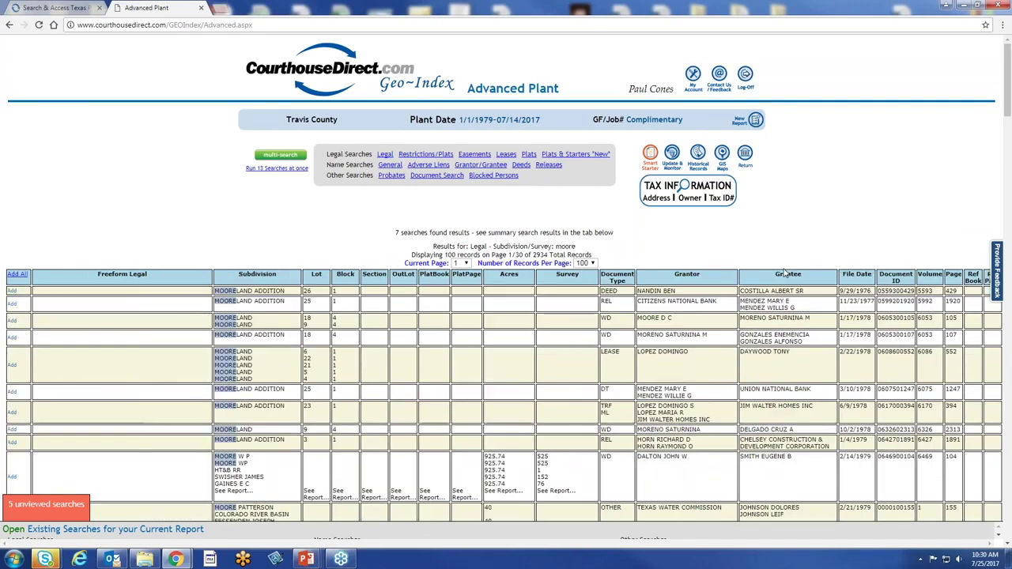
scroll(786, 273, down, 15)
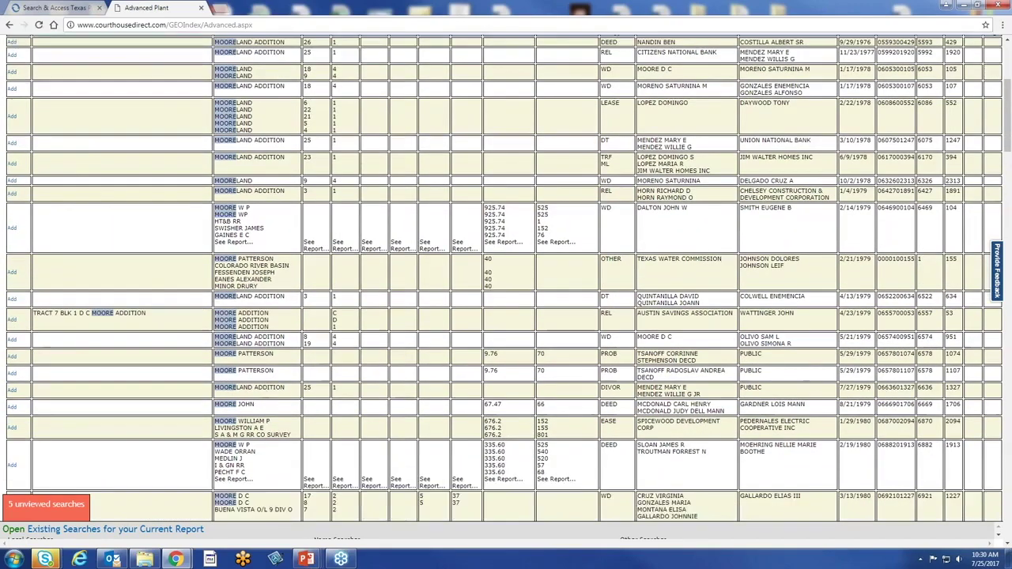
scroll(506, 277, down, 3)
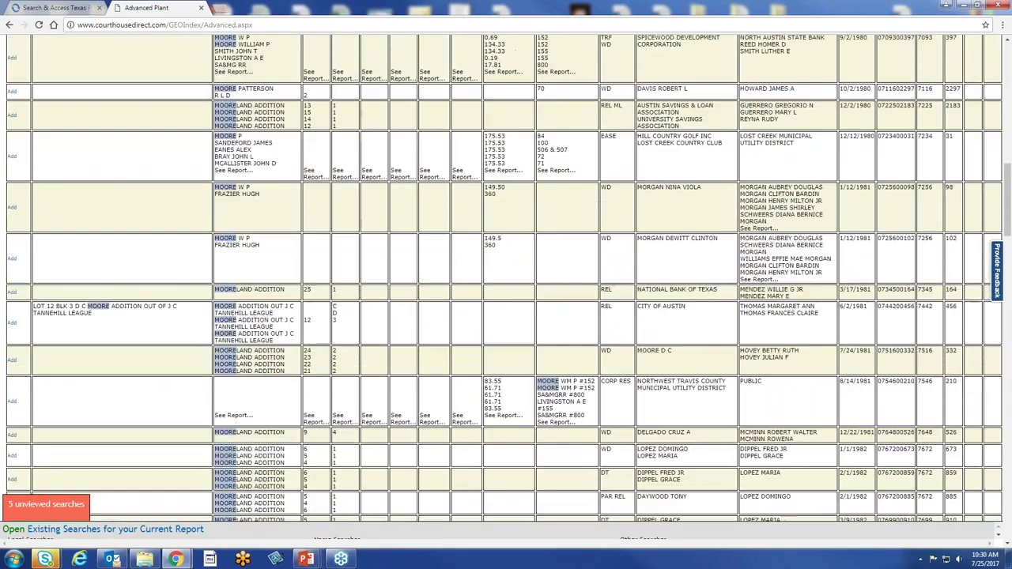
scroll(506, 276, up, 3)
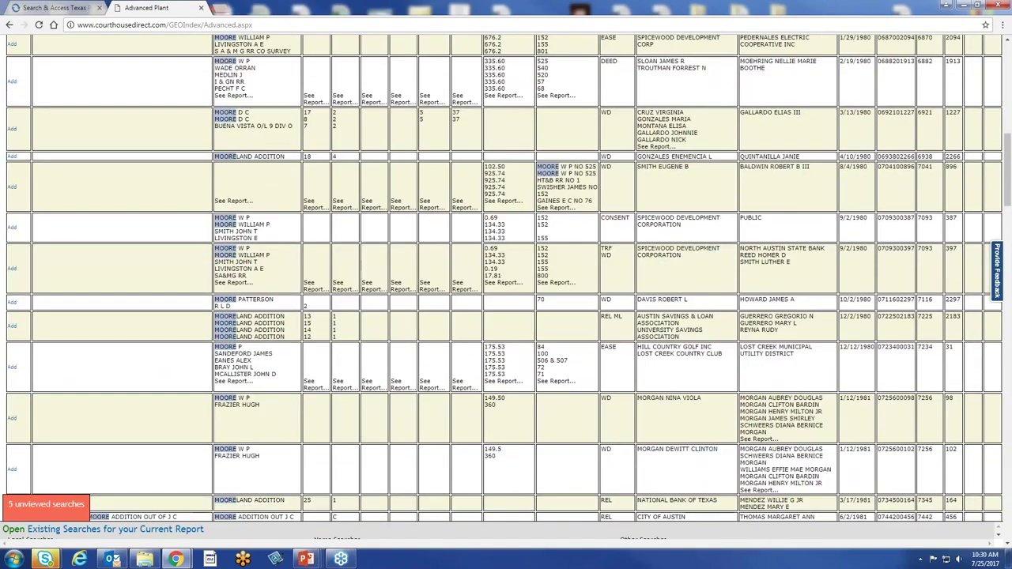
scroll(506, 277, up, 1)
scroll(406, 398, up, 15)
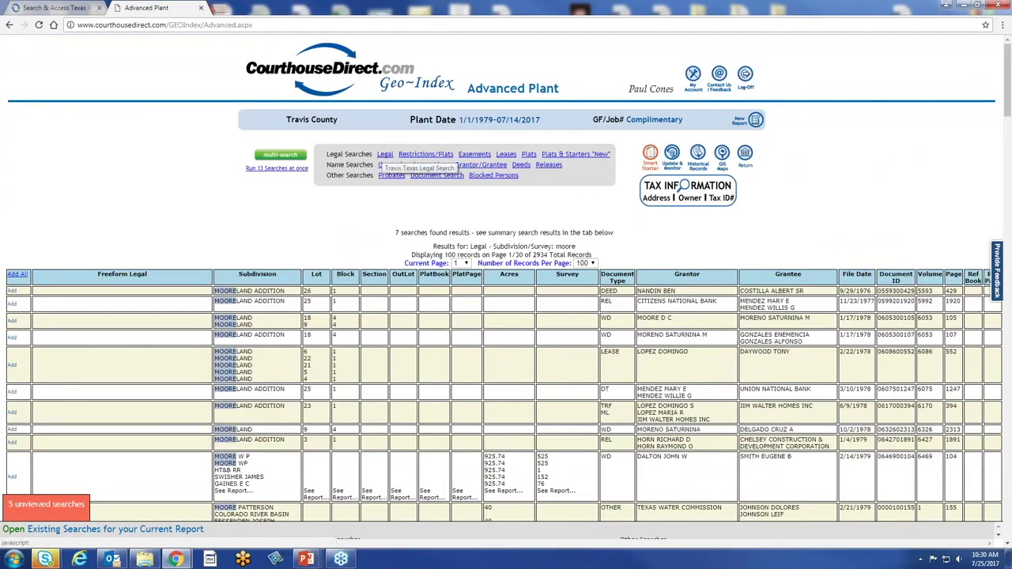
Rerun the legal search with subdivision 'moore w%', cutting results to 196 records over 2 pages
click(385, 154)
click(278, 286)
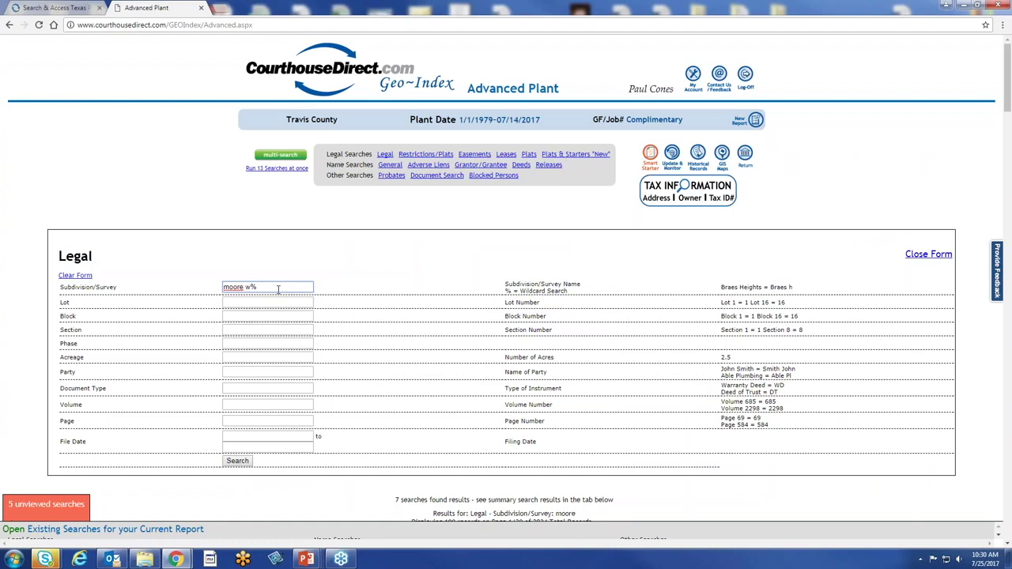
click(240, 462)
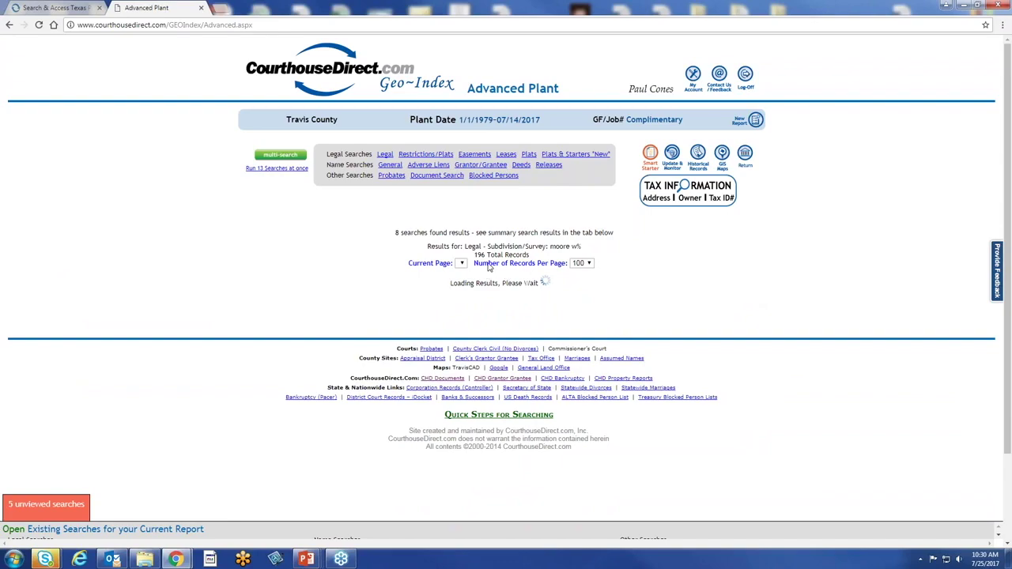
scroll(800, 313, down, 3)
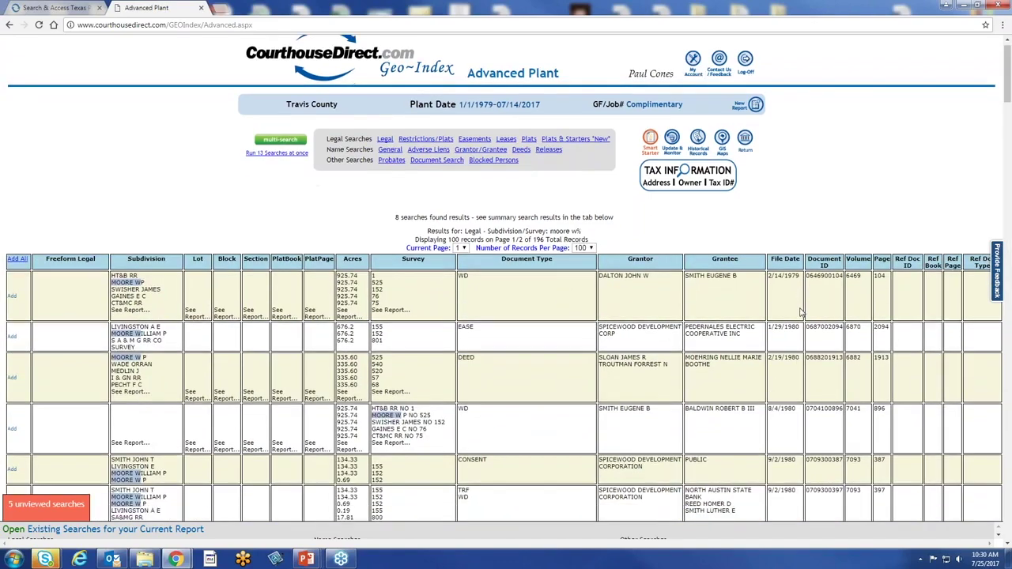
scroll(798, 313, up, 4)
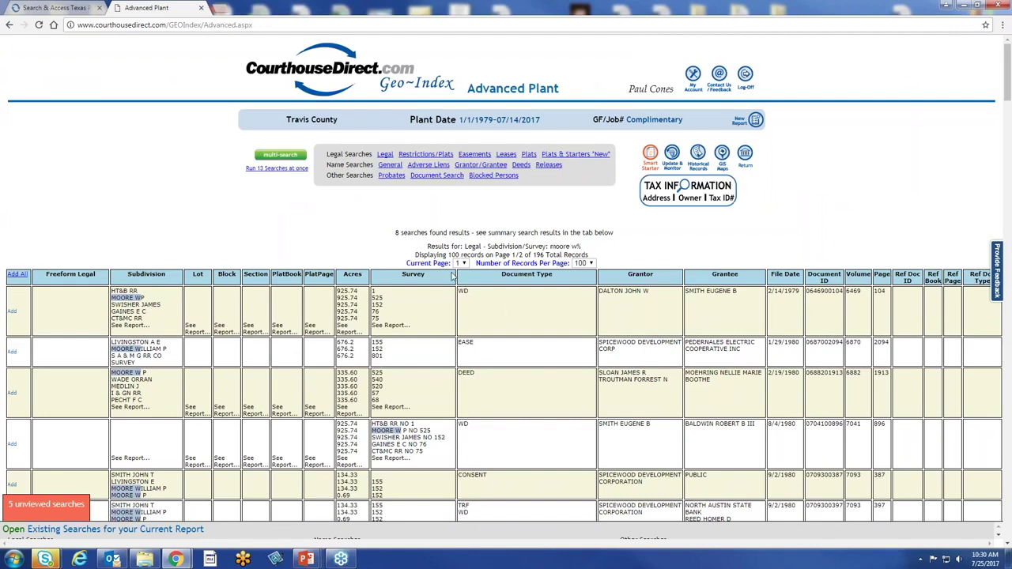
click(462, 263)
Go to results page 2, then set 200 records per page so all 196 fit on one page
key(Return)
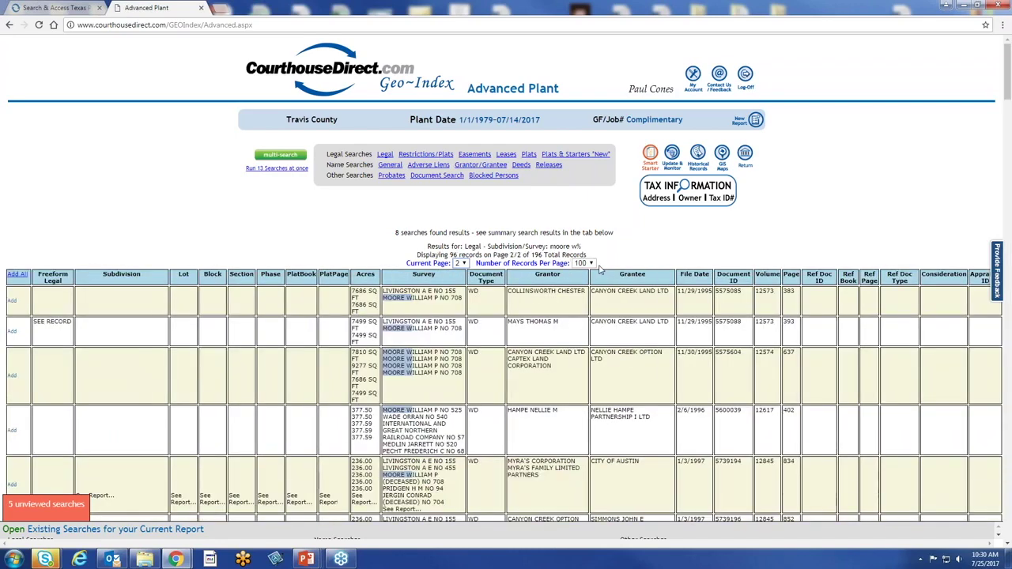
click(586, 264)
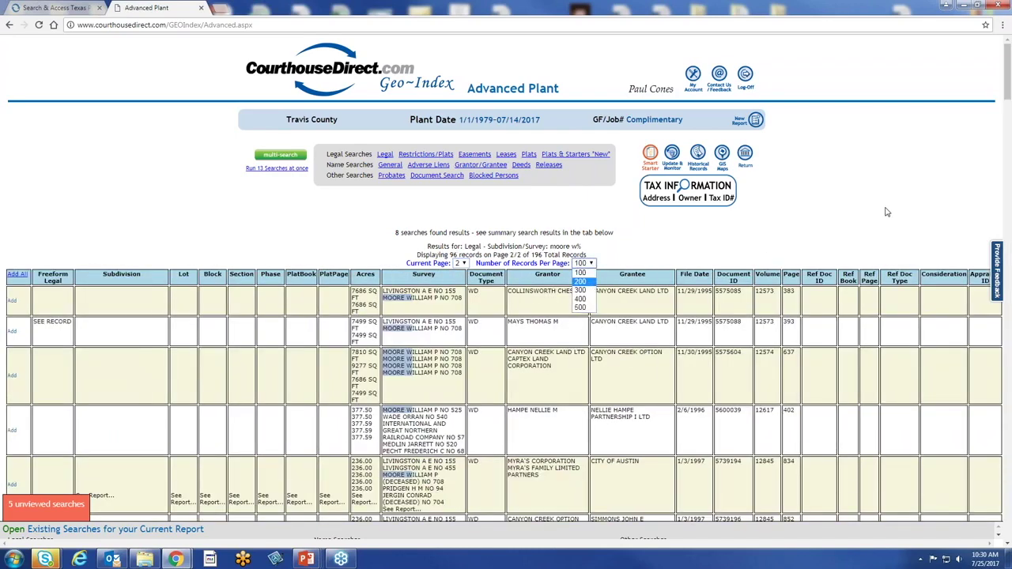
key(Return)
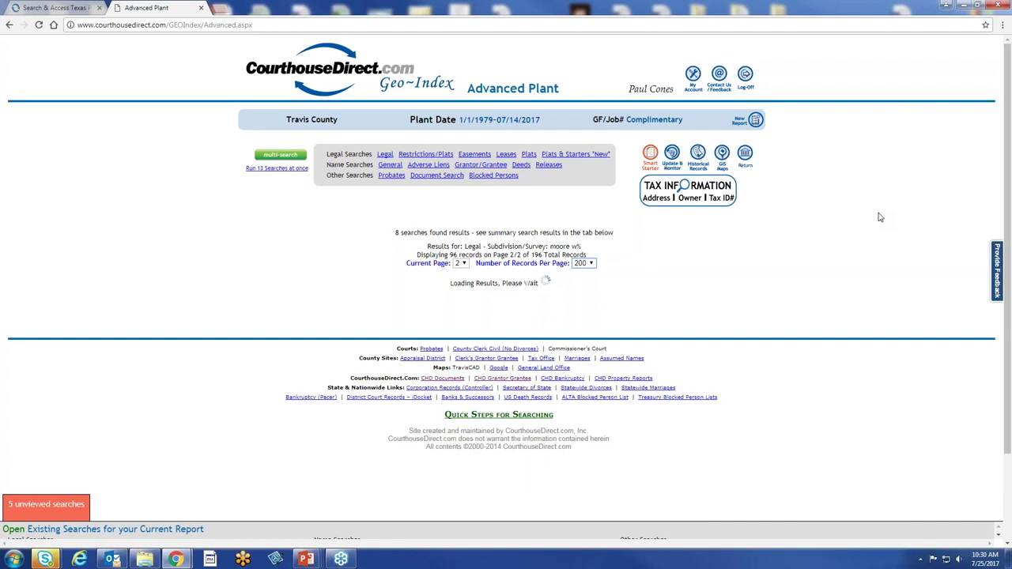
scroll(828, 255, down, 1)
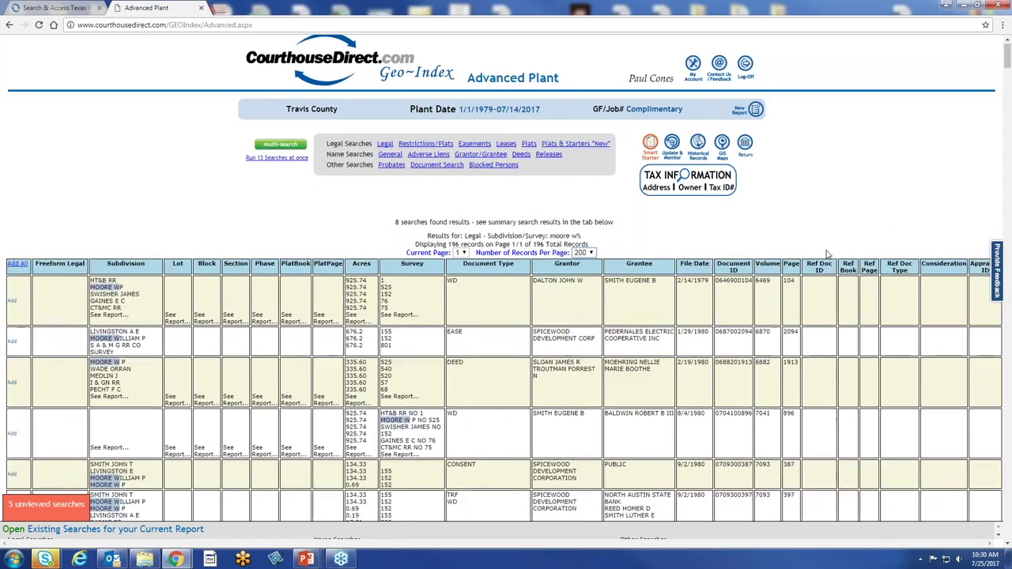
scroll(827, 254, down, 1)
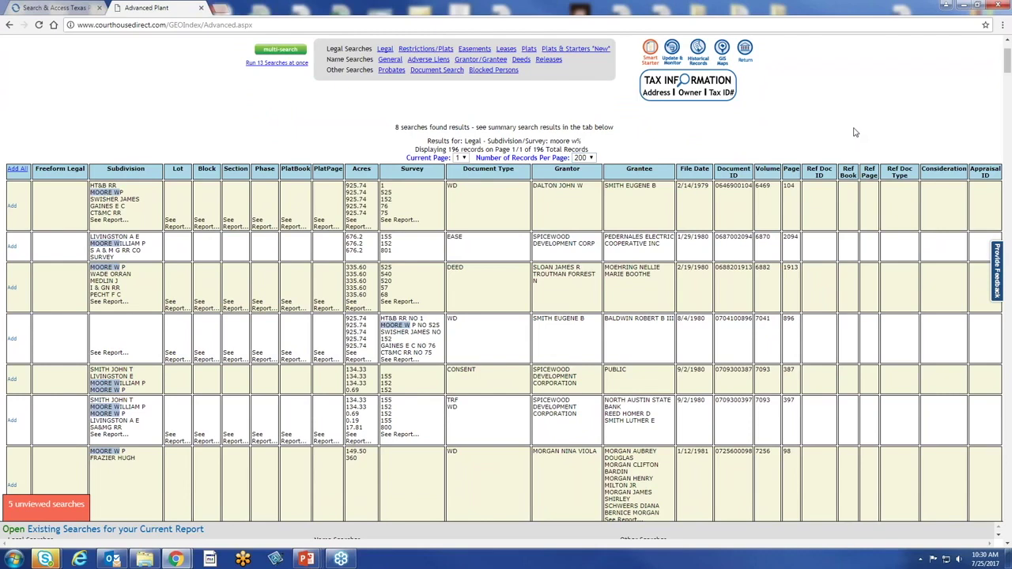
Find 'bald' on the page and scan the 44 BALDWIN matches down the list and back up
key(ctrl+f)
text(baldw)
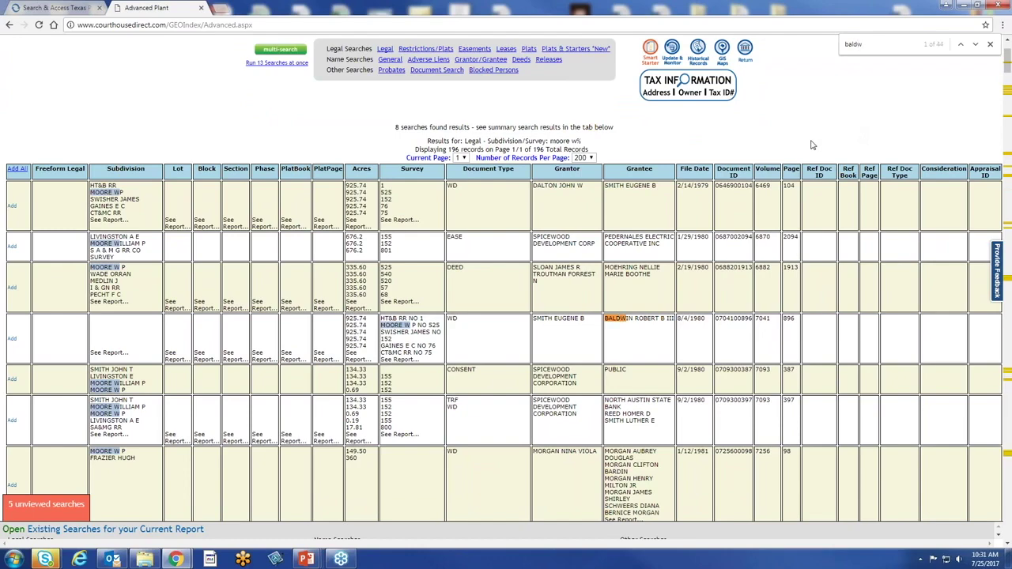
scroll(729, 340, down, 7)
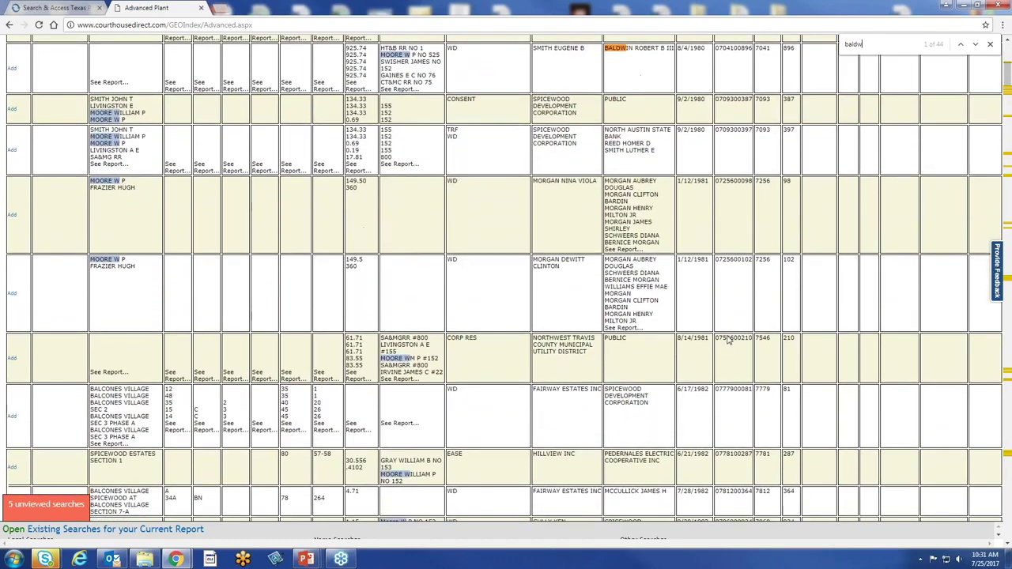
scroll(710, 330, down, 10)
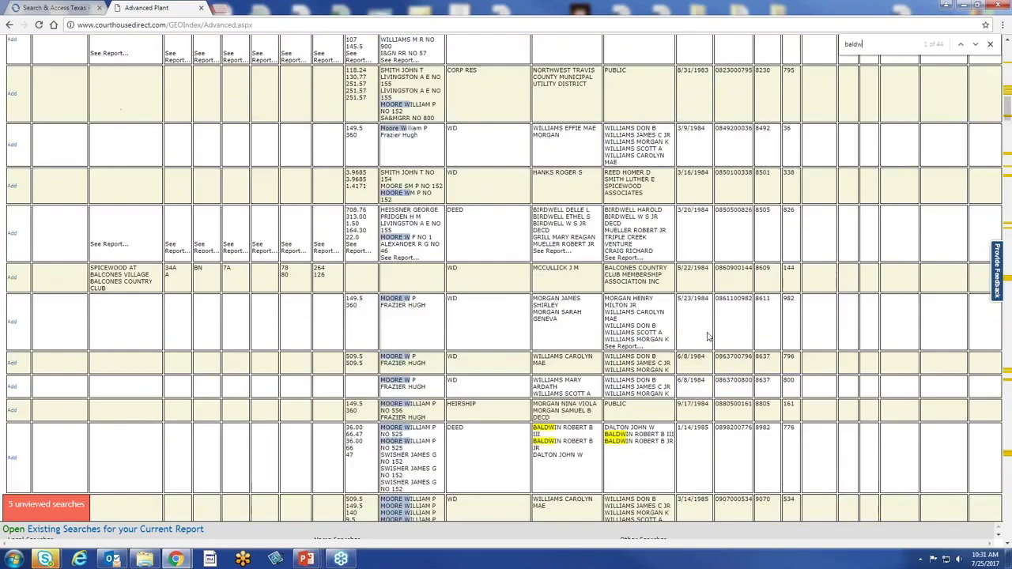
scroll(708, 338, down, 10)
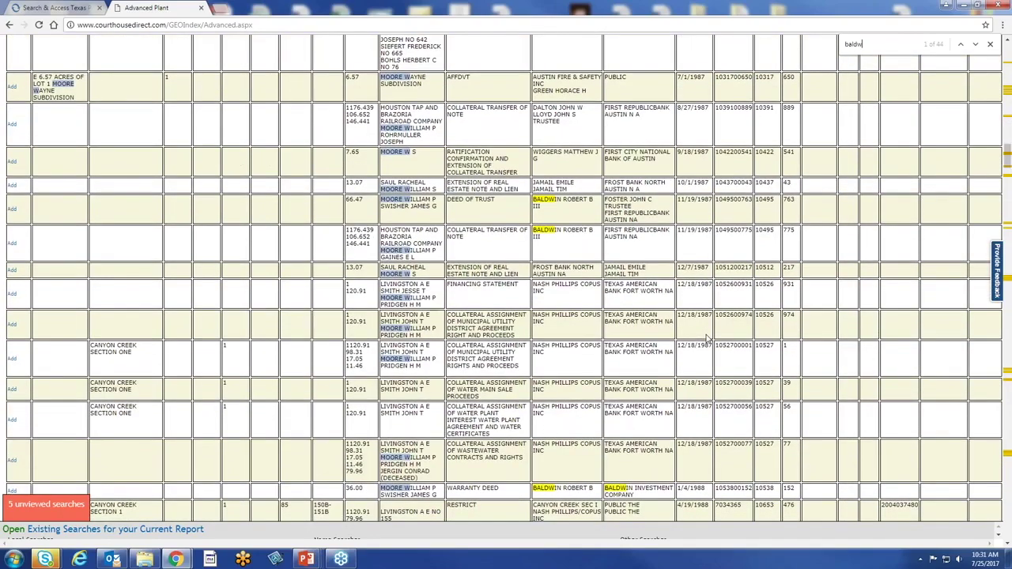
scroll(709, 338, down, 5)
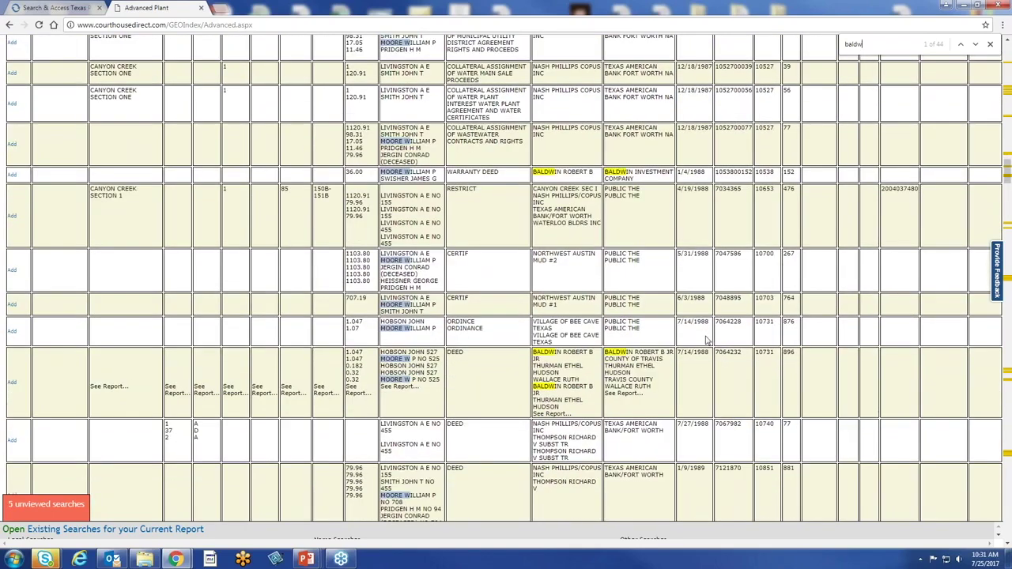
scroll(708, 340, down, 6)
scroll(706, 340, down, 10)
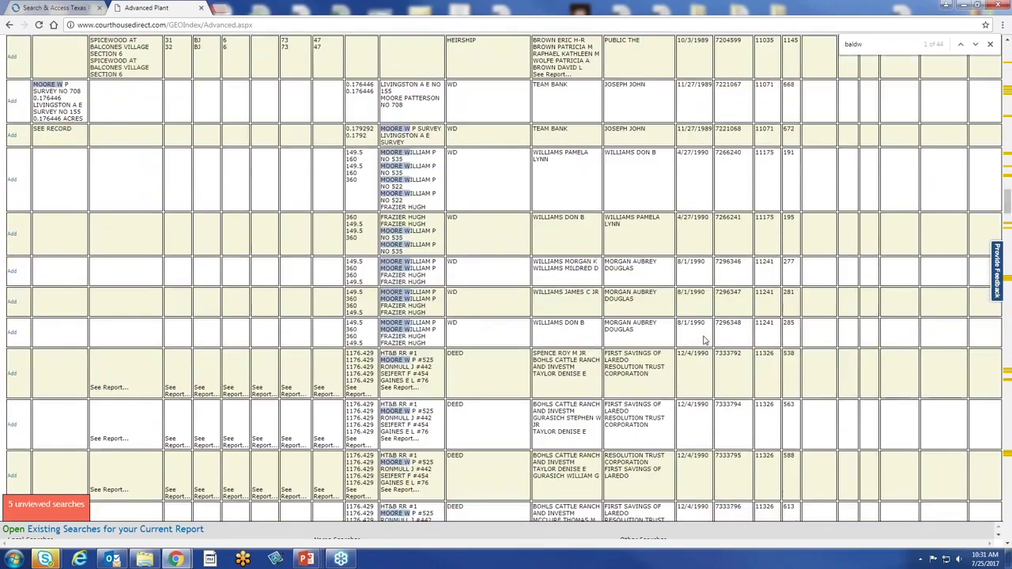
scroll(704, 340, up, 10)
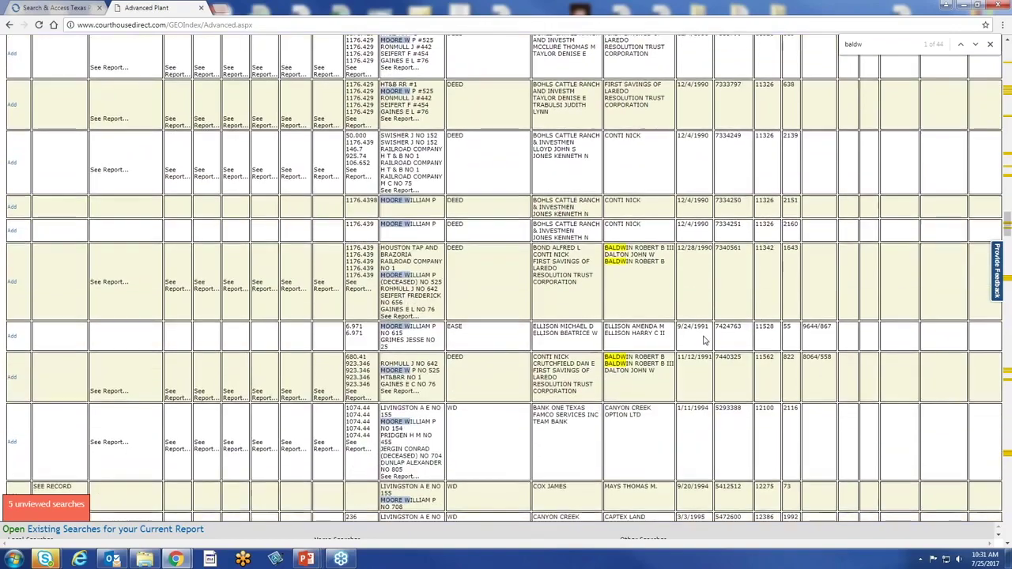
scroll(705, 339, up, 10)
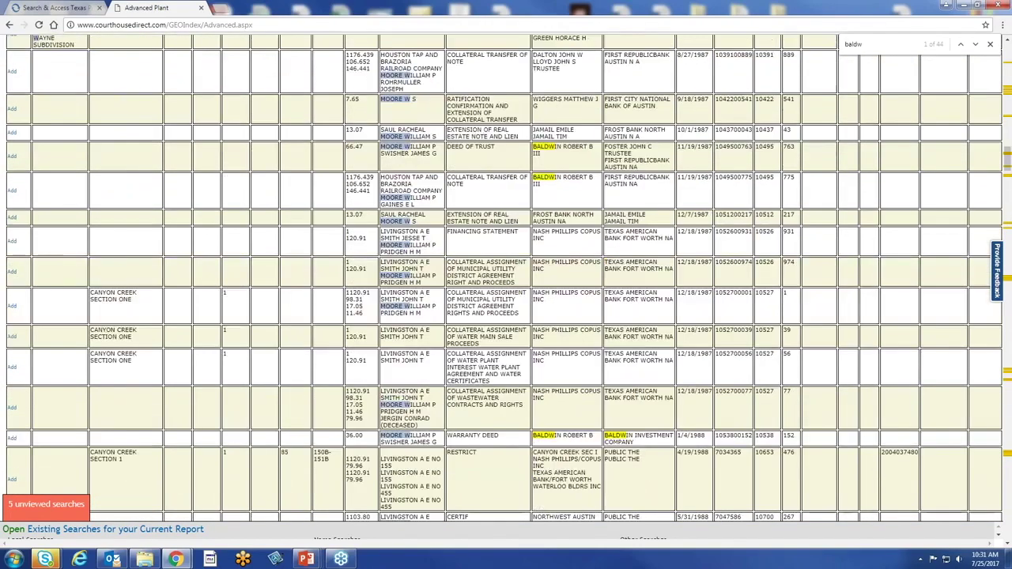
scroll(706, 338, up, 15)
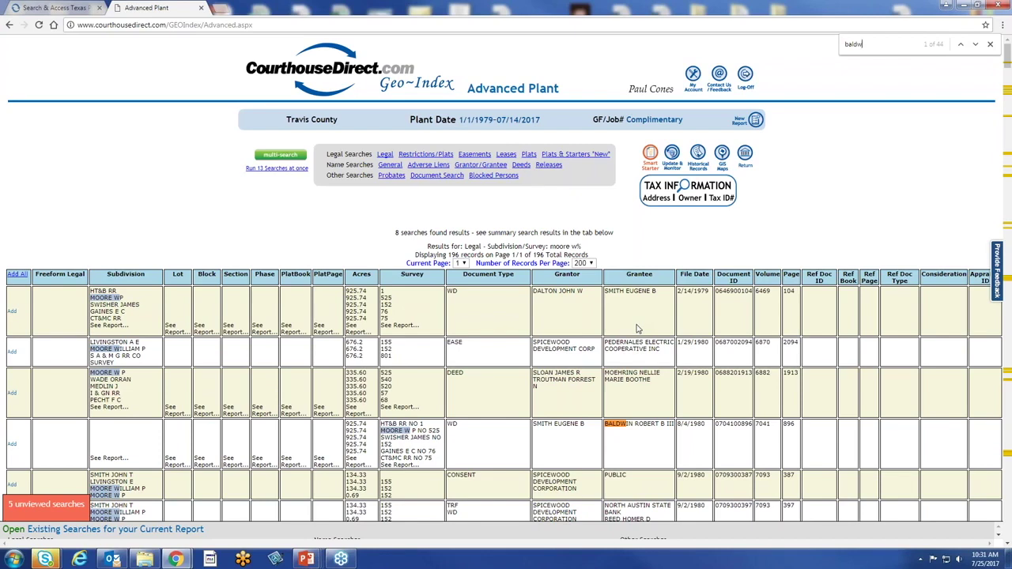
Leave the results and return to the Search & Access Texas Find Property Info tab
click(591, 264)
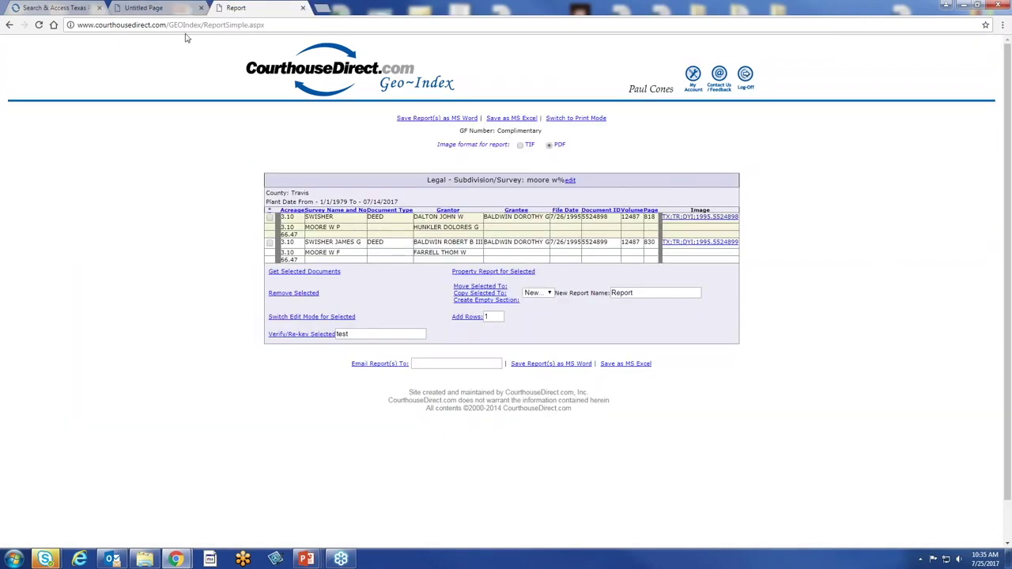
click(63, 10)
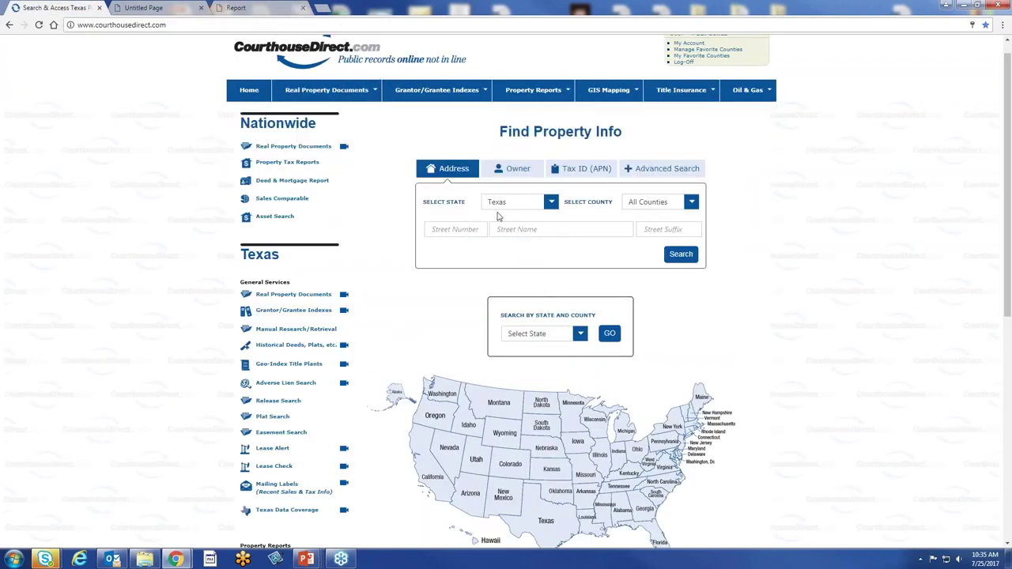
Run an address search with the property's street number and street name
click(467, 229)
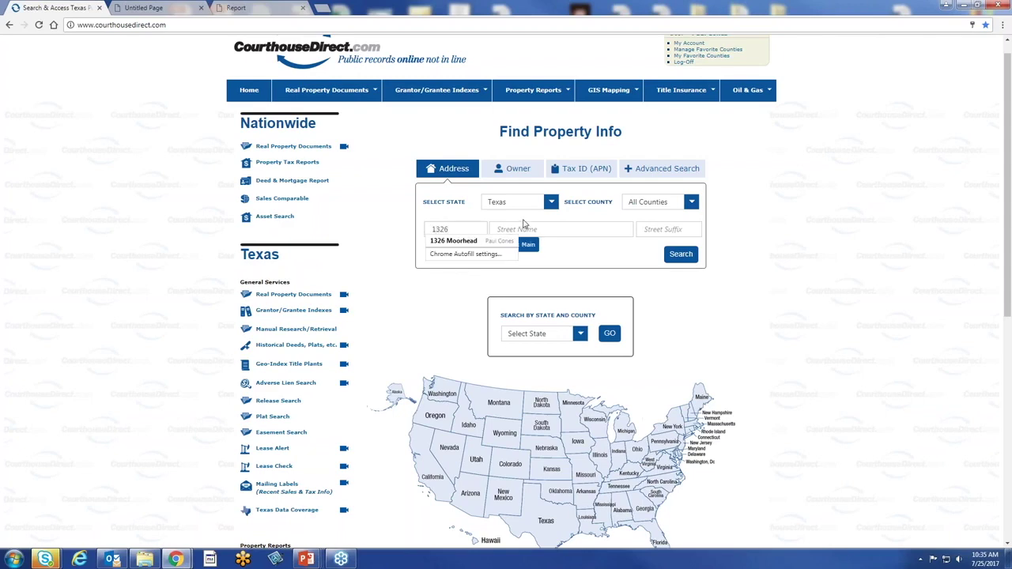
key(Tab)
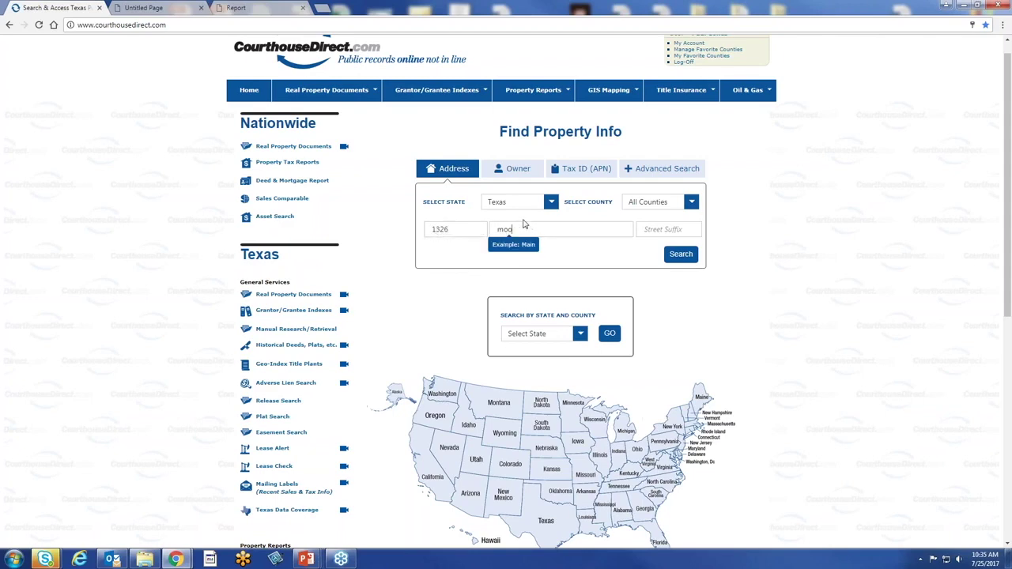
key(Return)
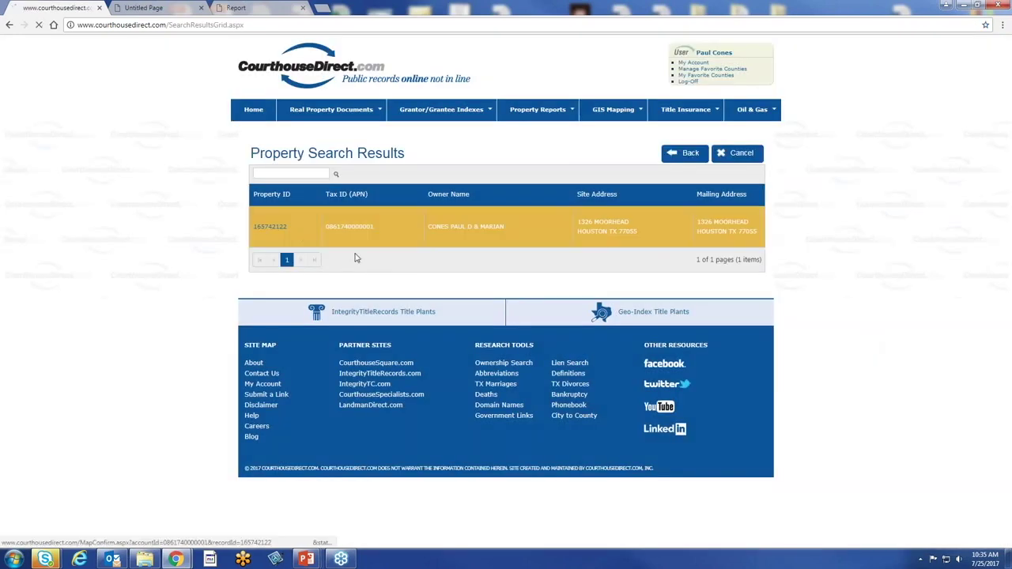
Open the found property's map, confirm it with YES, and start a Title Insurance order
click(355, 237)
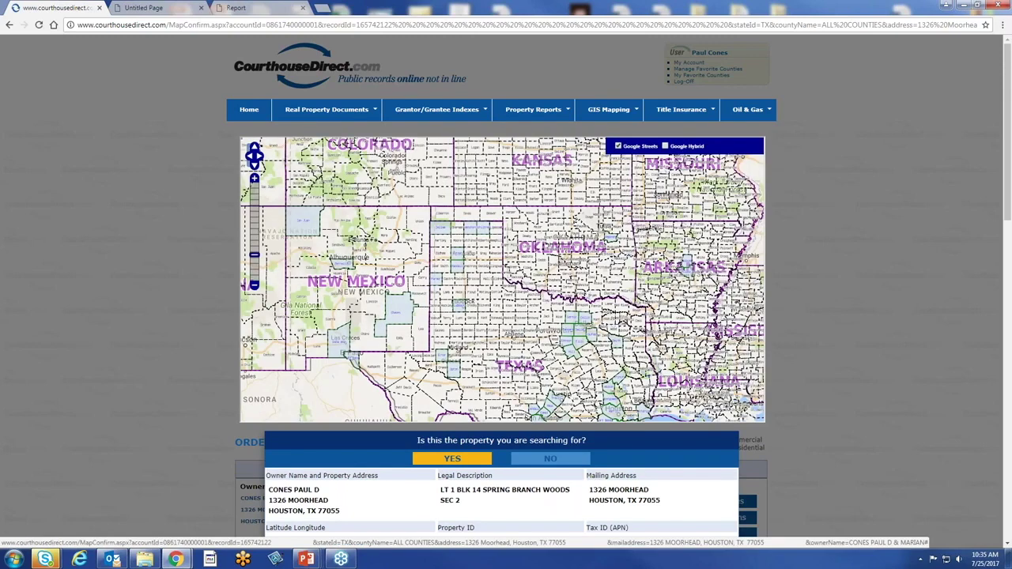
click(451, 458)
scroll(917, 357, down, 2)
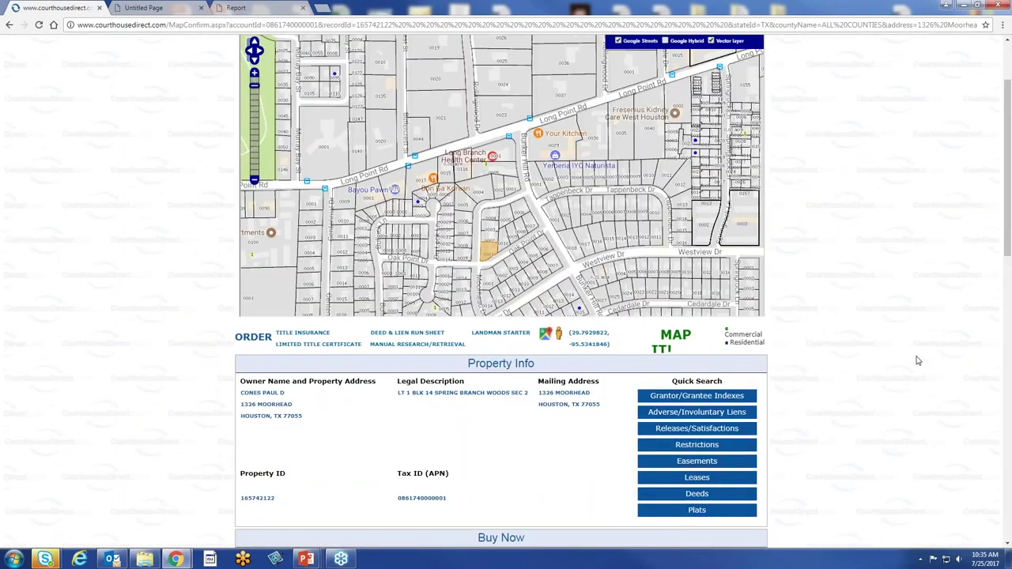
scroll(917, 361, up, 2)
scroll(917, 361, down, 4)
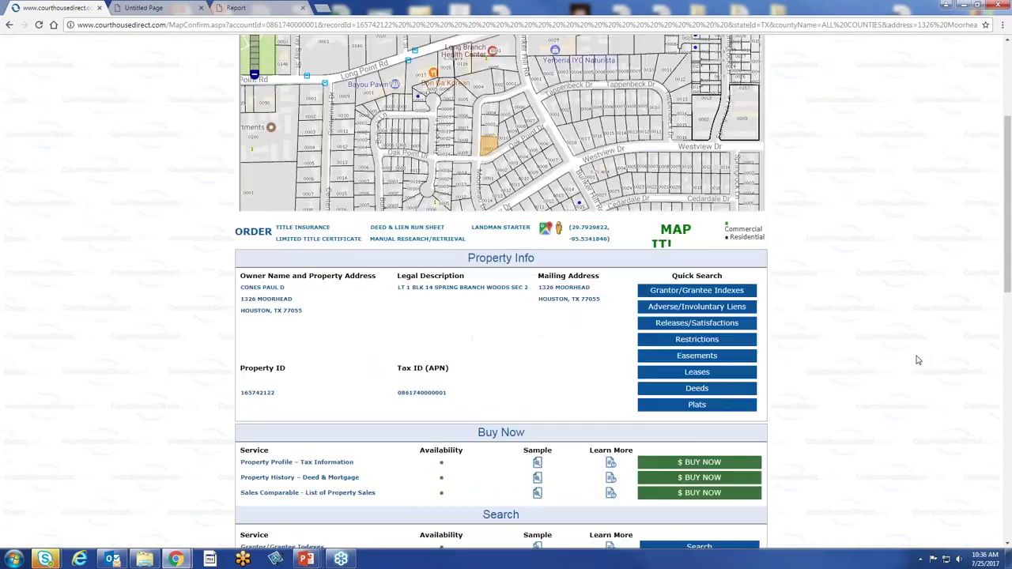
scroll(918, 360, up, 4)
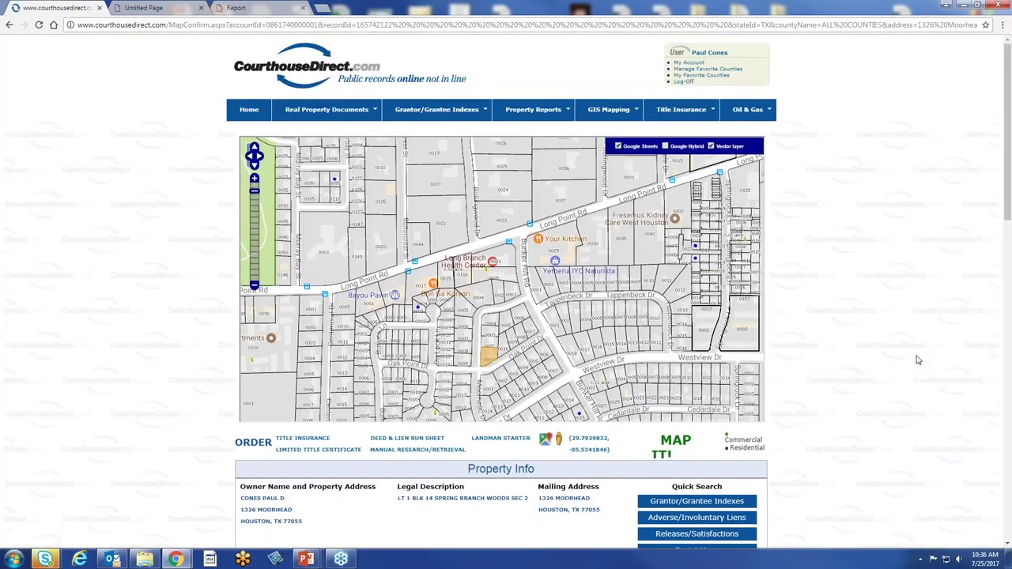
scroll(918, 360, down, 4)
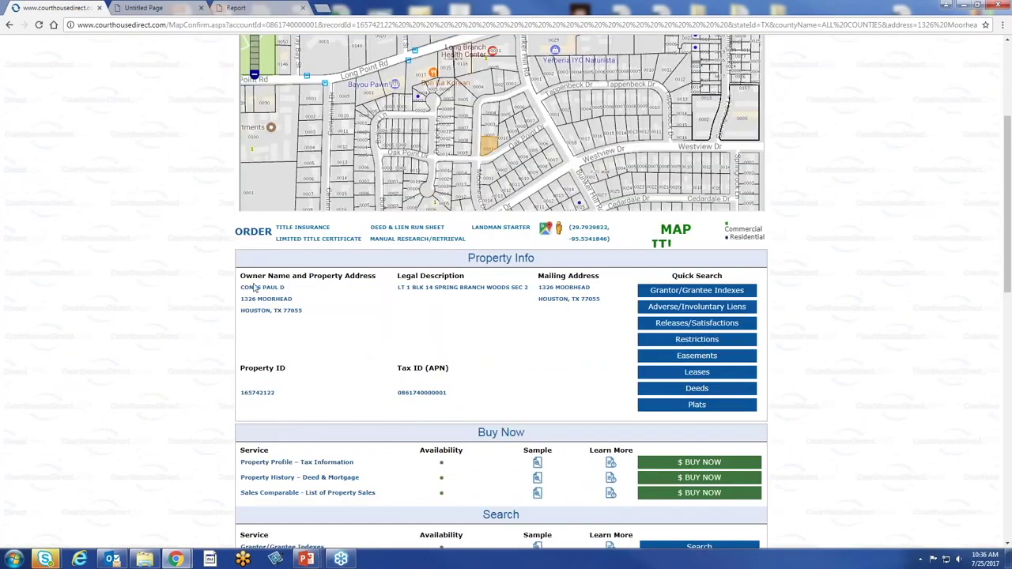
click(296, 229)
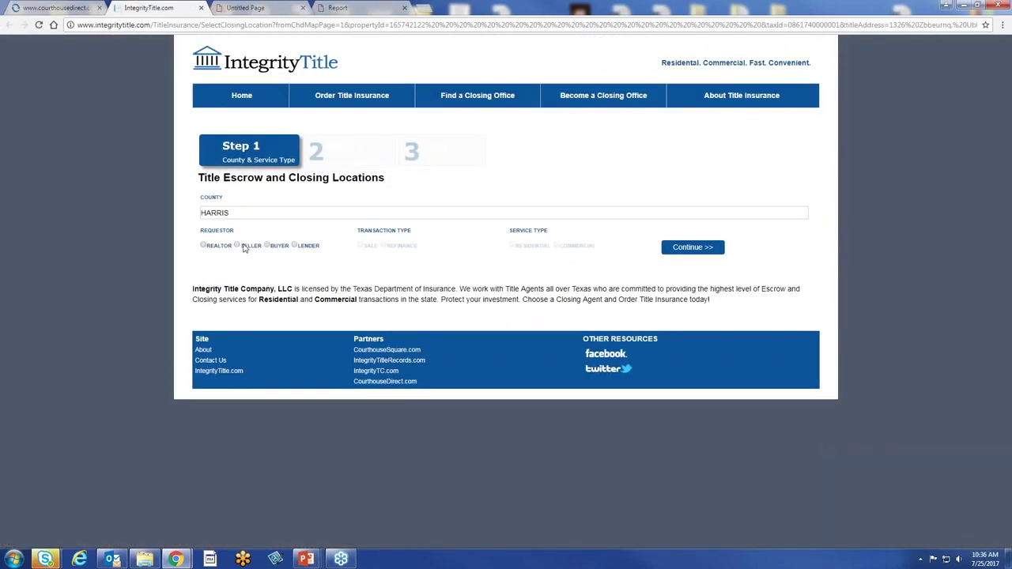
Set the HARRIS title order to Seller, Sale and Residential and continue to Step 2 Select Closing Office
click(238, 245)
click(362, 246)
click(513, 245)
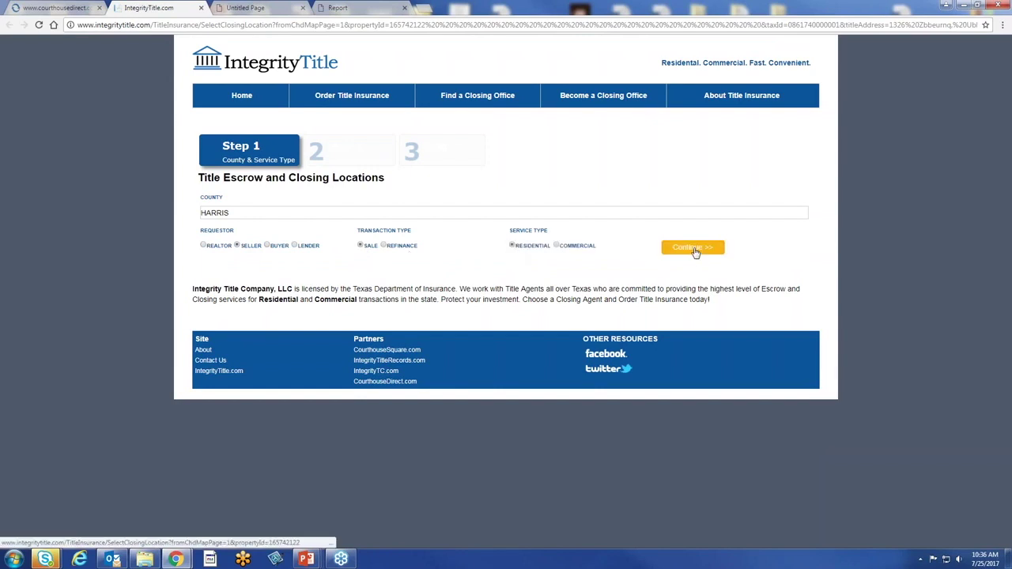
click(690, 248)
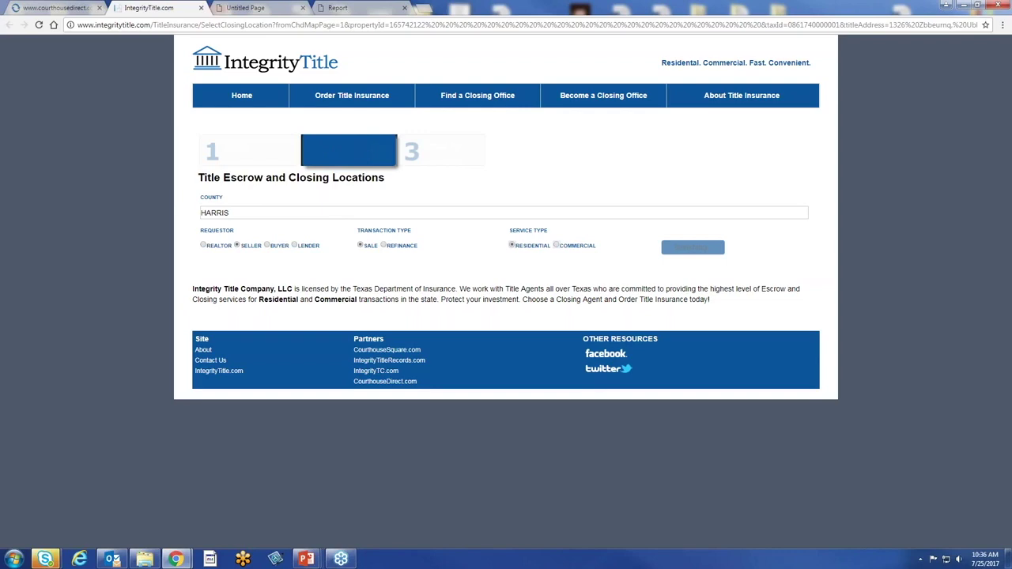
click(69, 11)
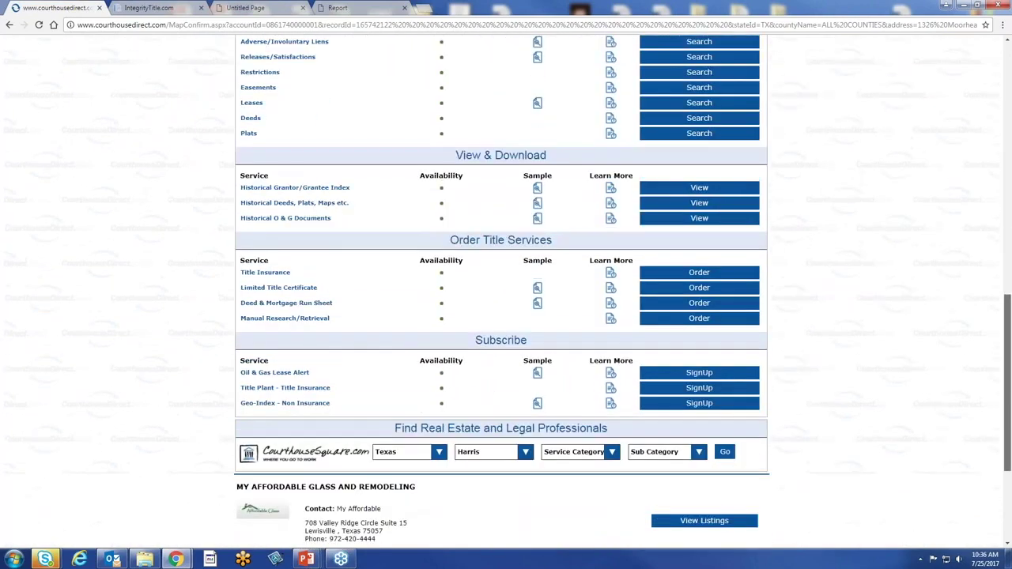
Go to the home page and start a new Grantor Grantee Index Search
drag(1007, 371, 937, 95)
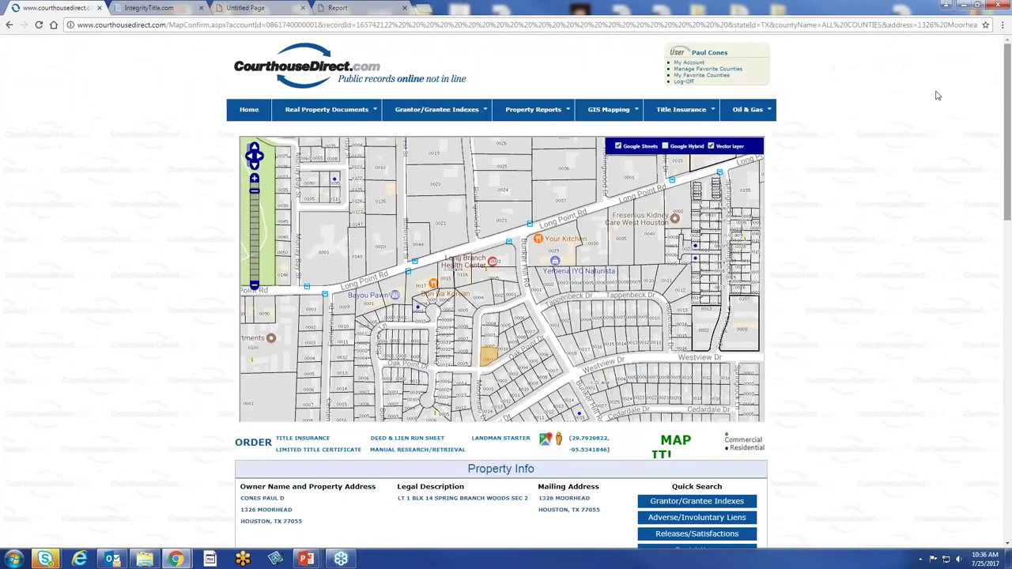
click(249, 110)
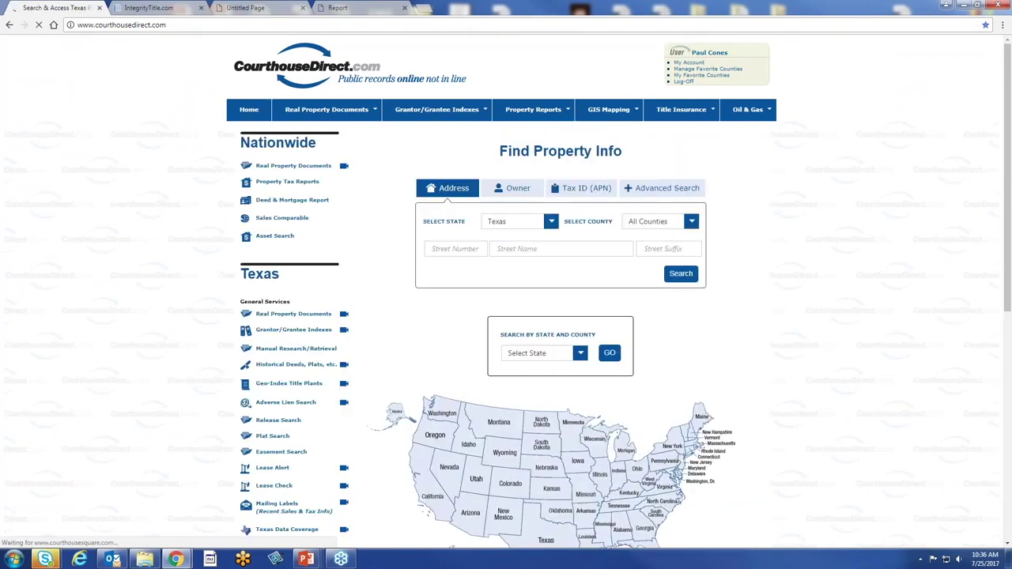
mouse_move(437, 109)
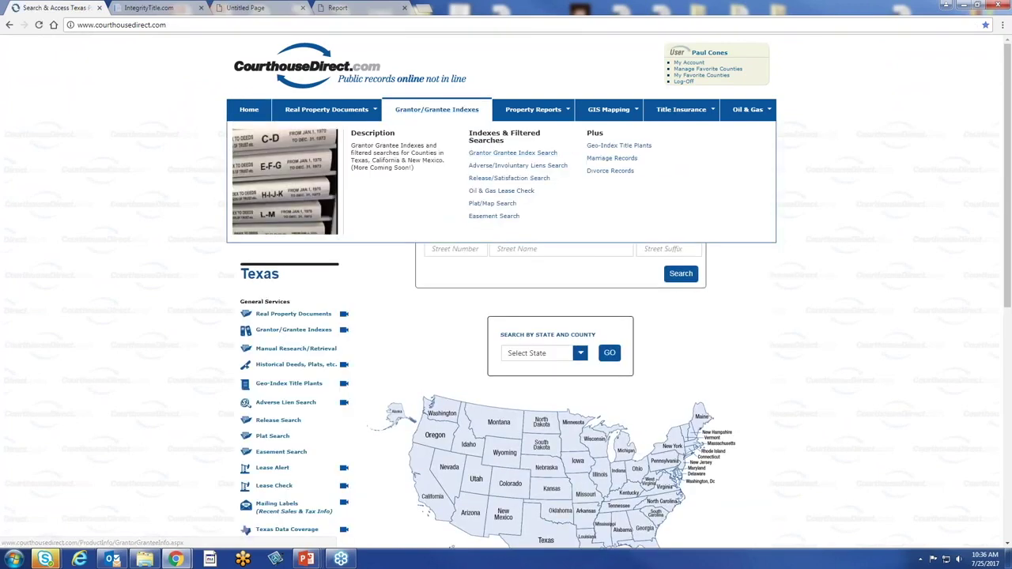
click(510, 153)
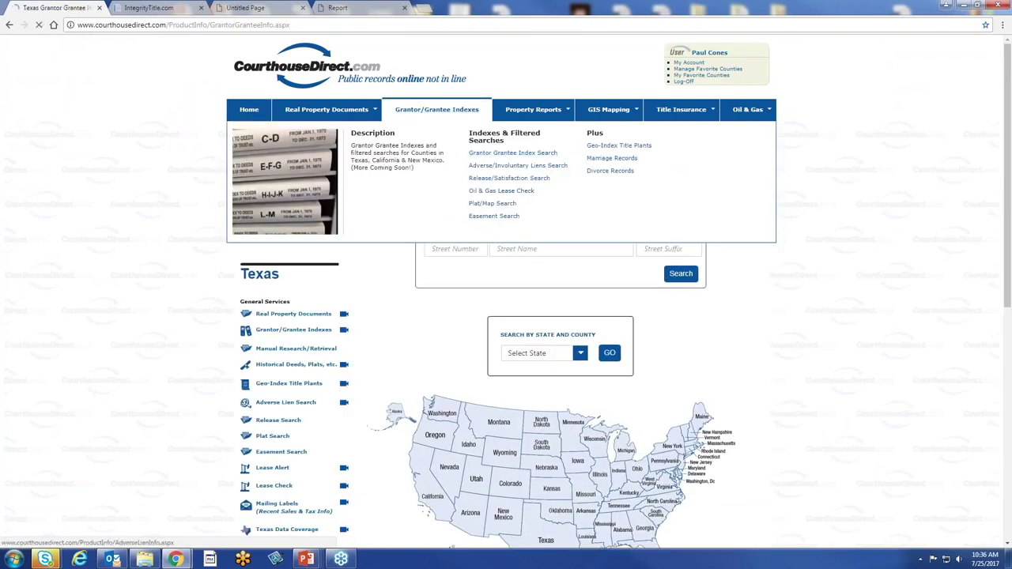
click(300, 226)
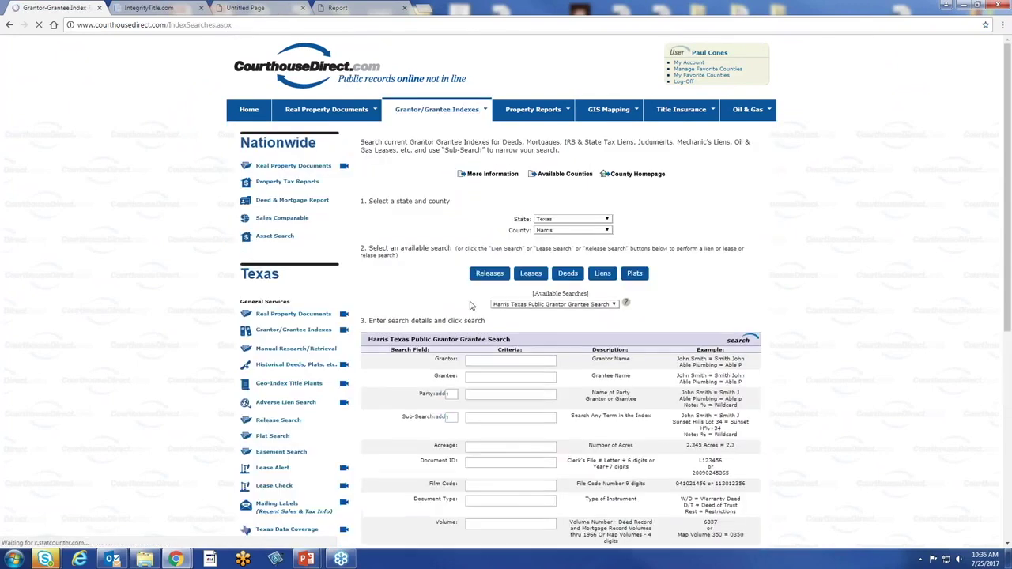
Search Galveston County indexes by a party surname, returning 150 records
click(571, 230)
click(581, 253)
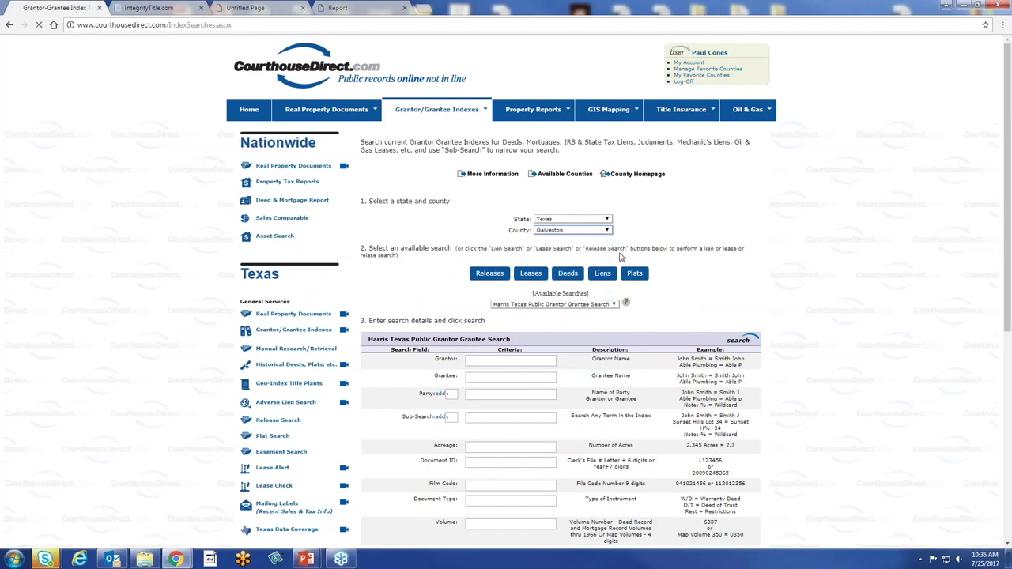
scroll(864, 253, down, 2)
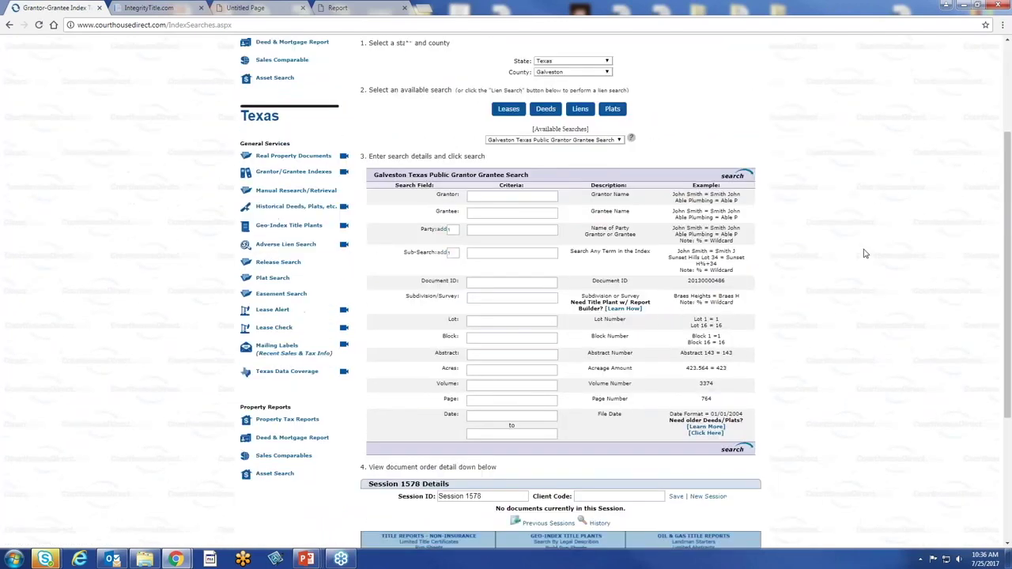
click(507, 230)
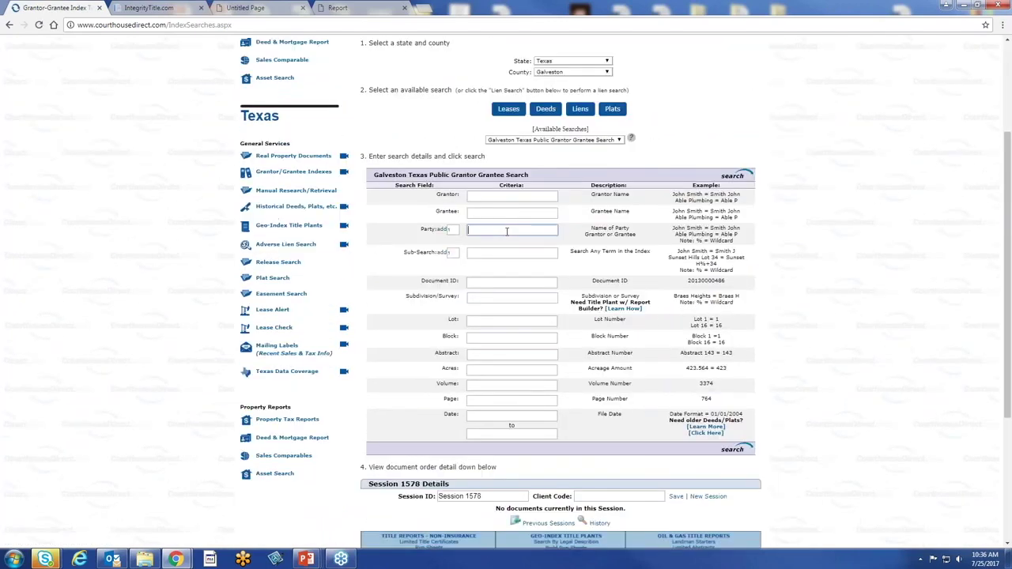
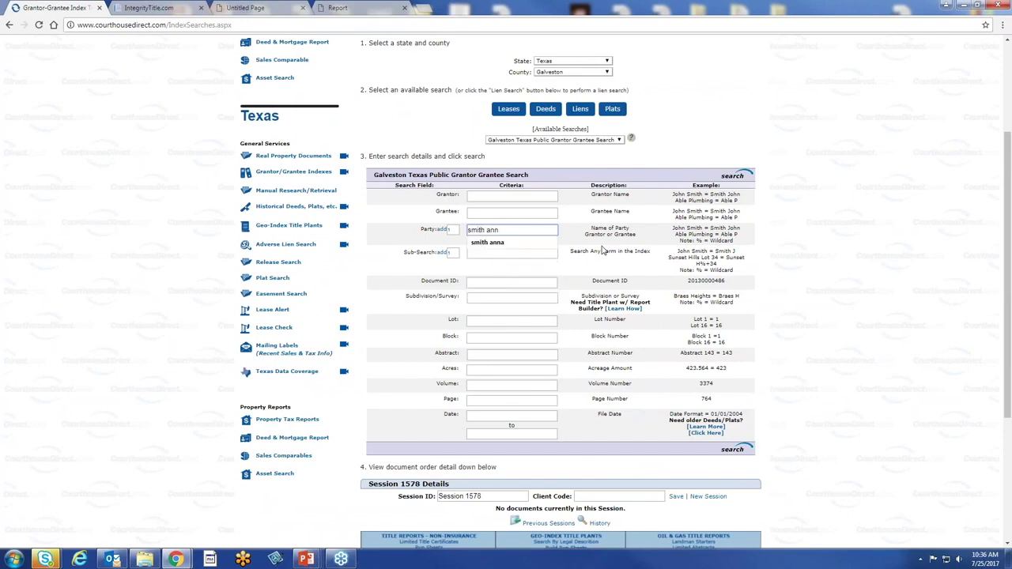
key(Return)
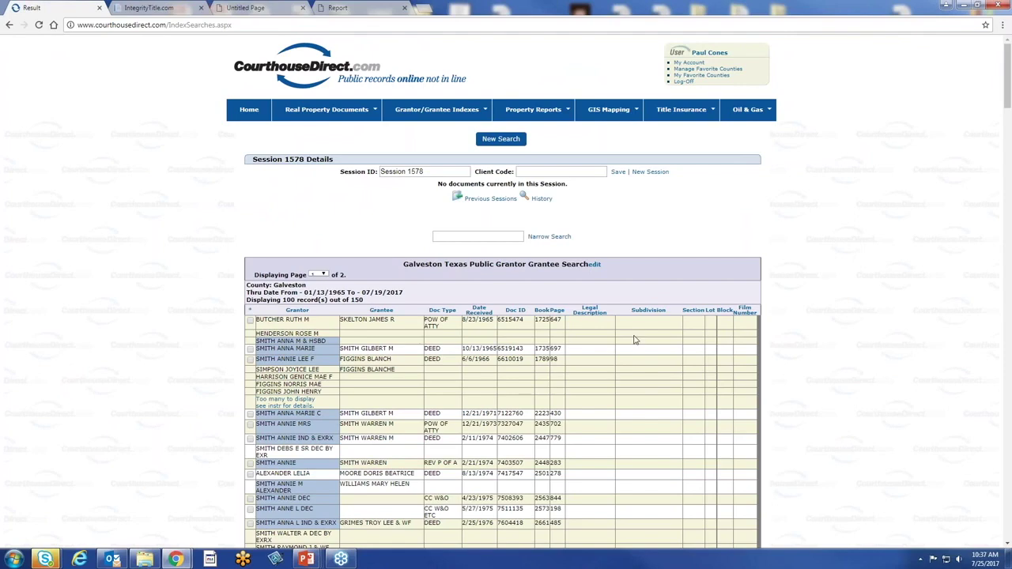
Shorten the Party name in the Galveston search to broaden results to 1646 records
click(372, 315)
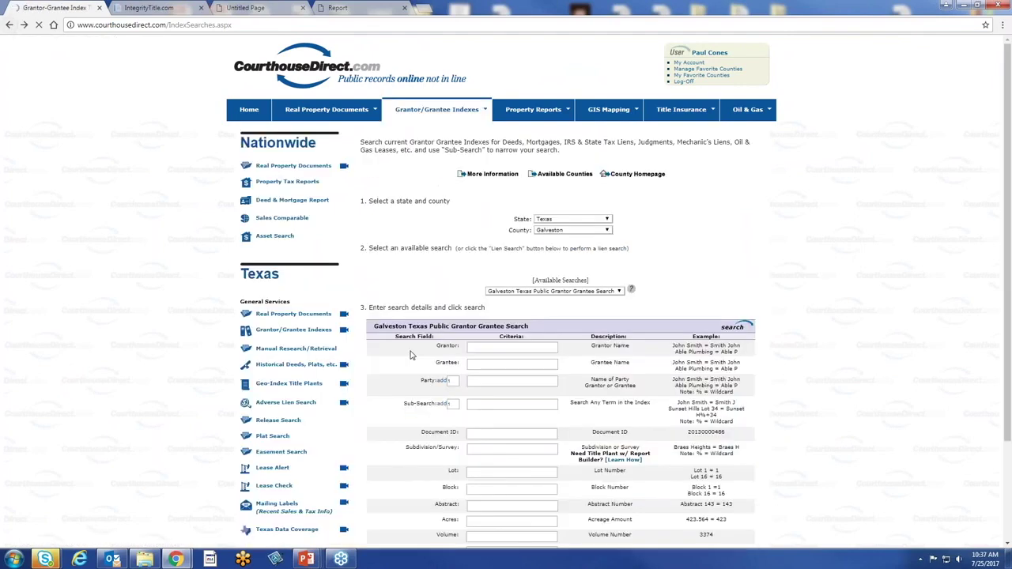
click(519, 230)
key(BackSpace)
key(BackSpace)
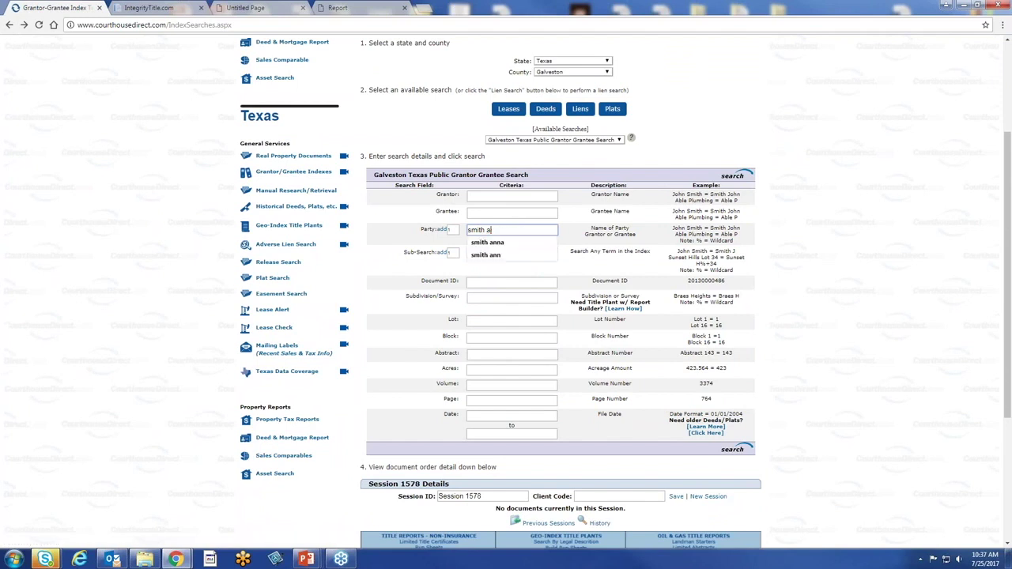
click(733, 177)
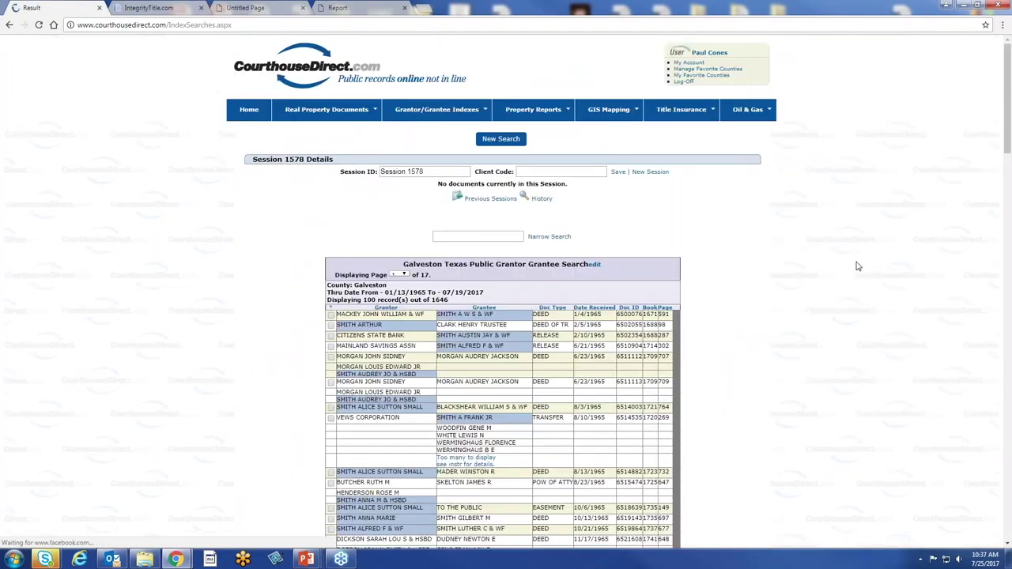
Return to the CourthouseDirect.com home page and scroll down its Find Property Info page
mouse_move(297, 113)
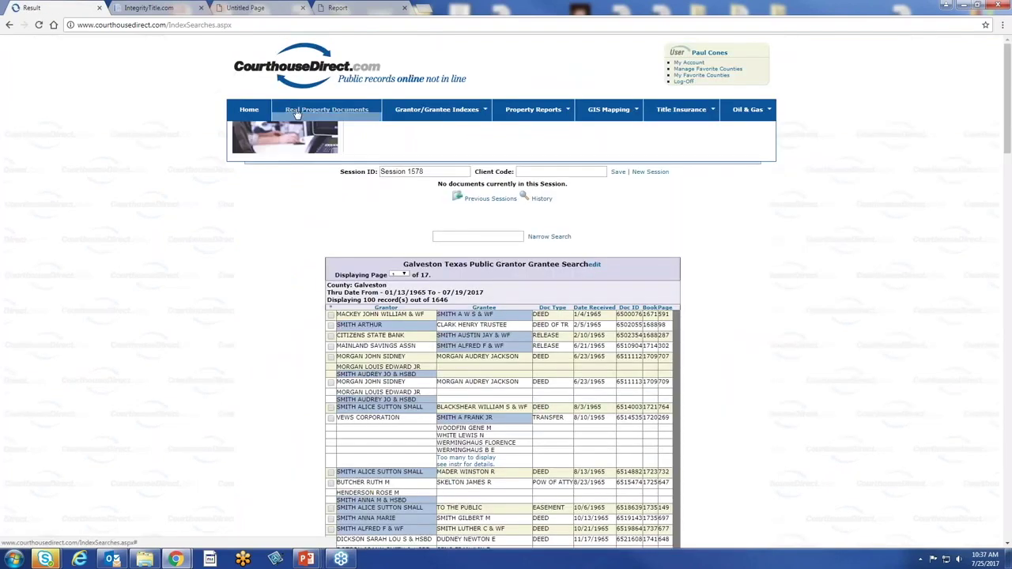
click(250, 115)
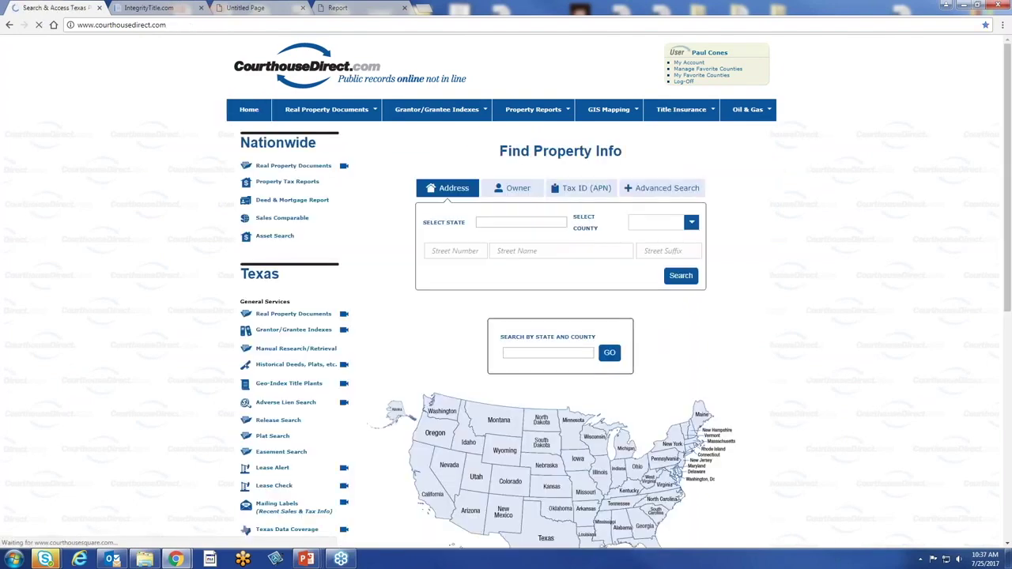
scroll(364, 407, down, 2)
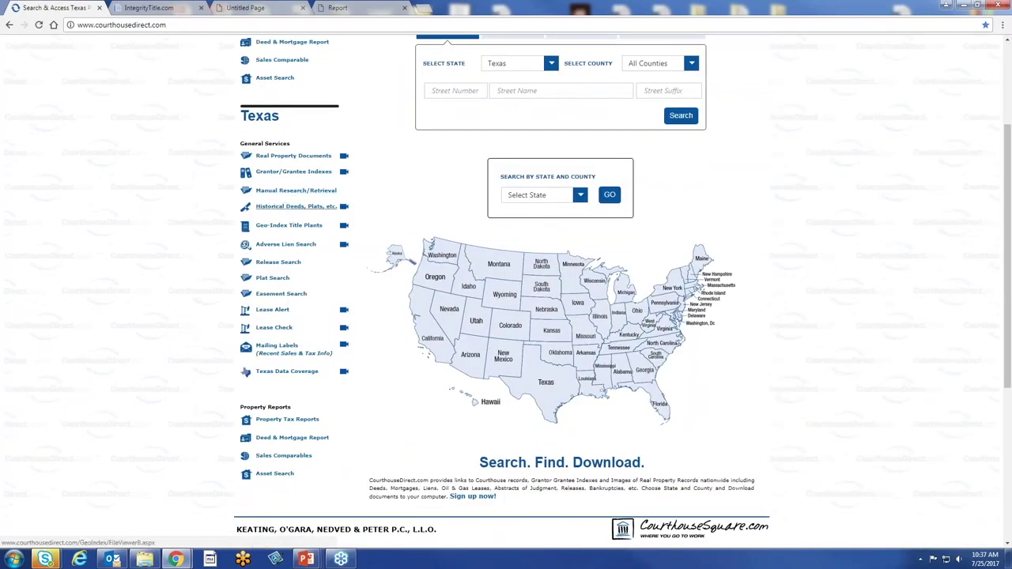
Open the historical deeds and plats viewer and browse to Harris County subdivisions starting with T
click(283, 207)
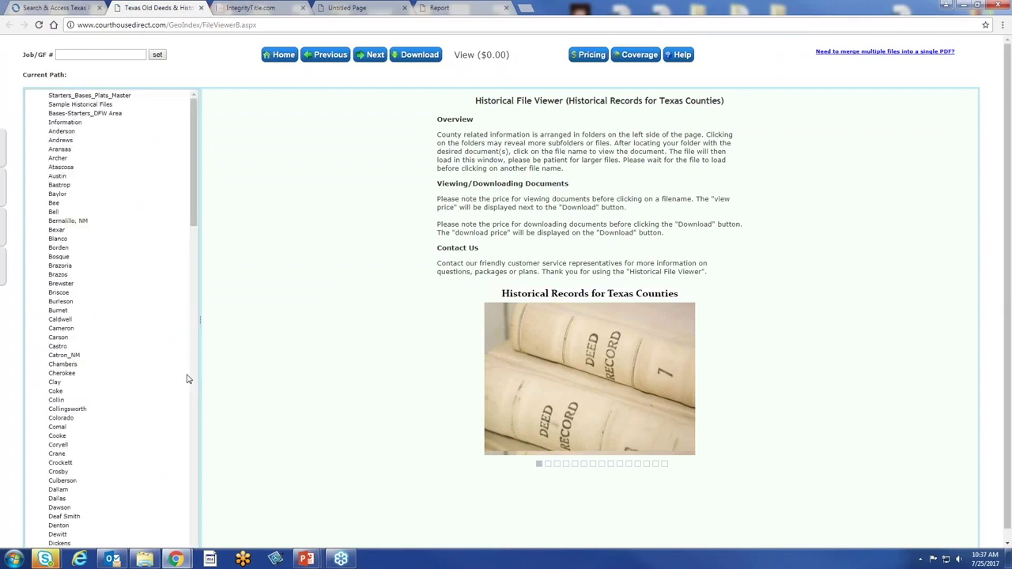
click(98, 96)
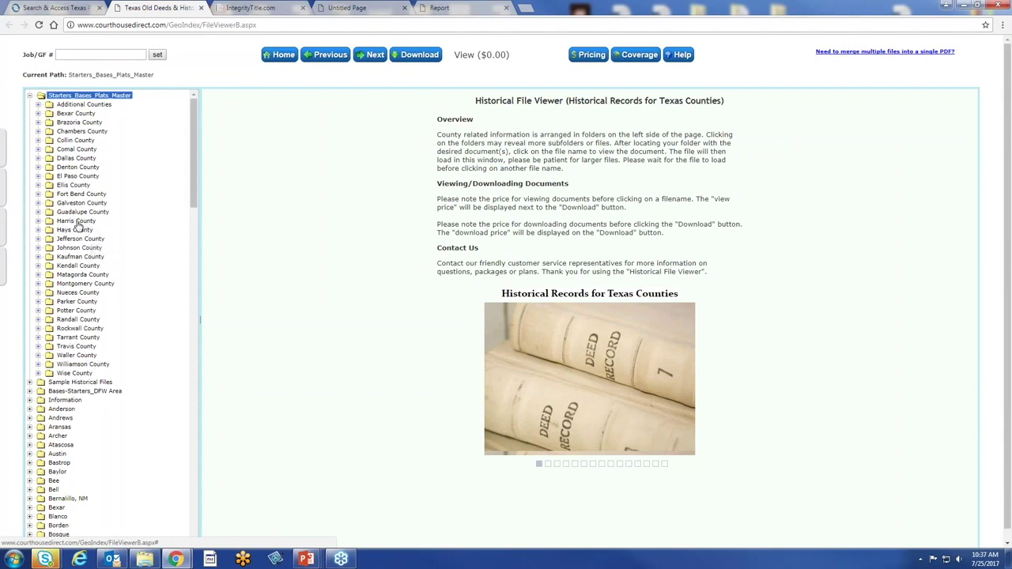
click(76, 222)
click(82, 229)
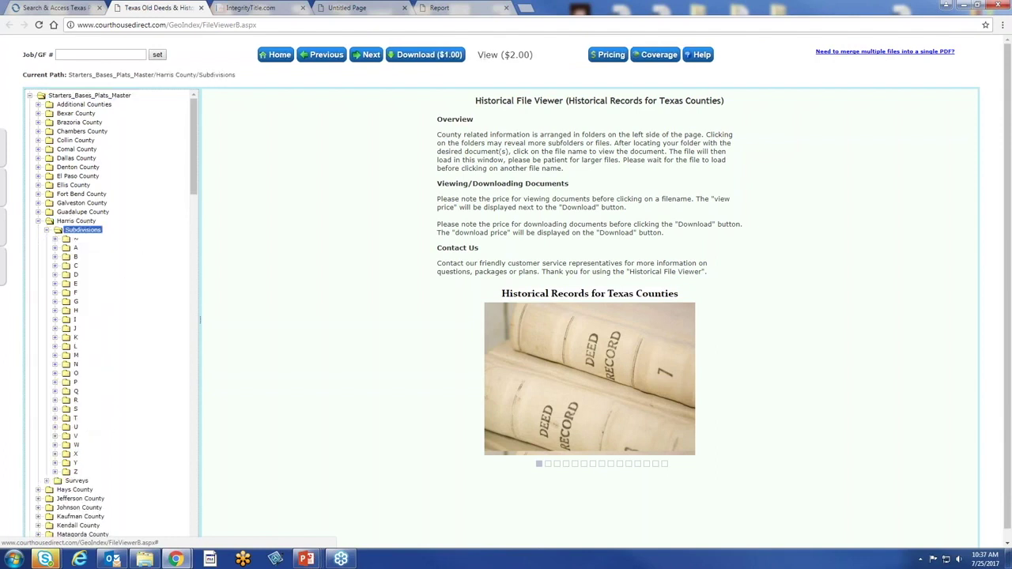
click(75, 417)
Widen the folder pane and view the 40_50_Plat.tif plat under TIMBERGROVE MANOR SECTION 5_40_50
scroll(173, 397, down, 5)
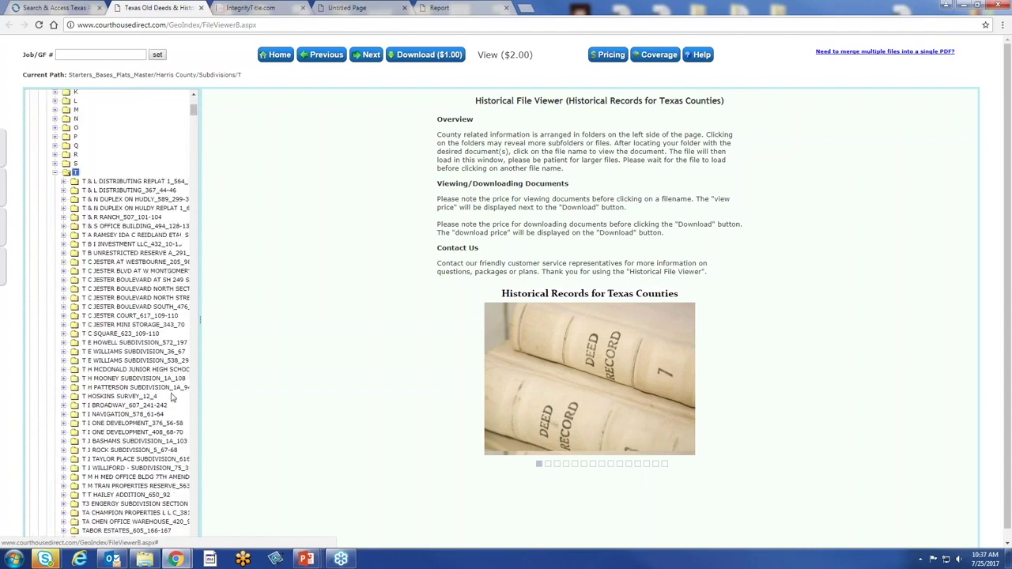
drag(200, 319, 299, 320)
scroll(182, 251, down, 10)
scroll(190, 266, down, 6)
scroll(191, 266, down, 10)
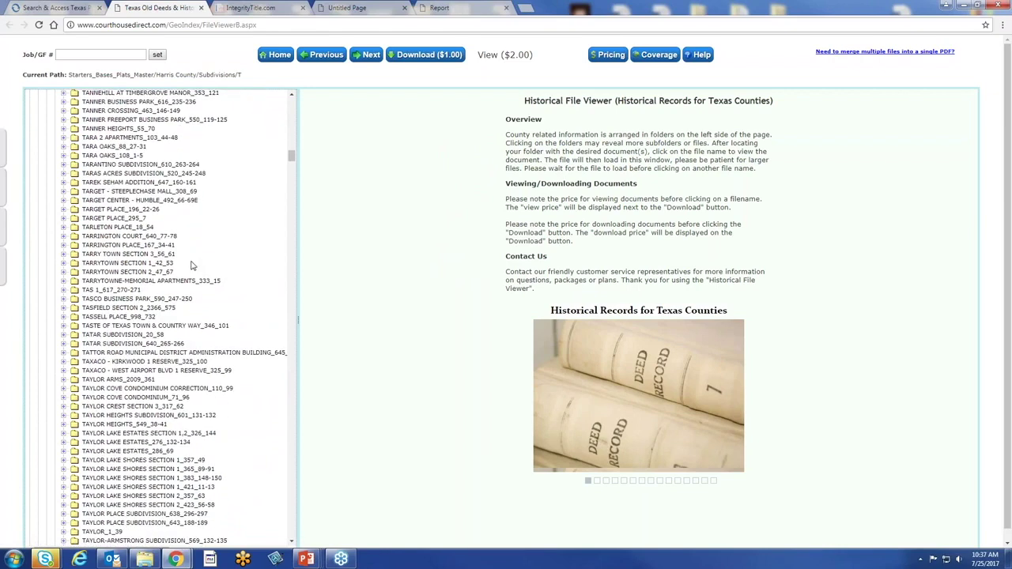
scroll(191, 266, down, 15)
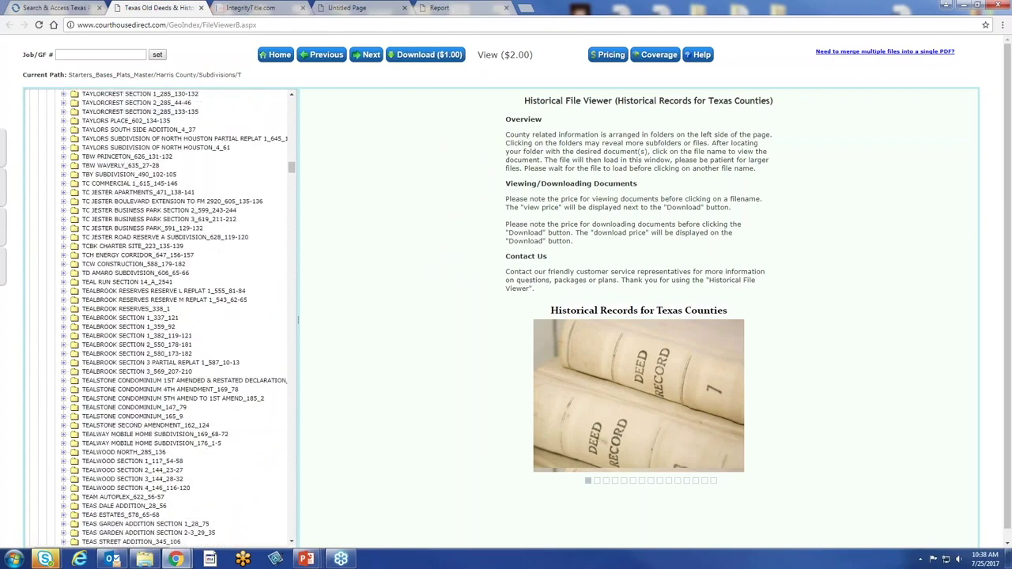
scroll(204, 266, down, 15)
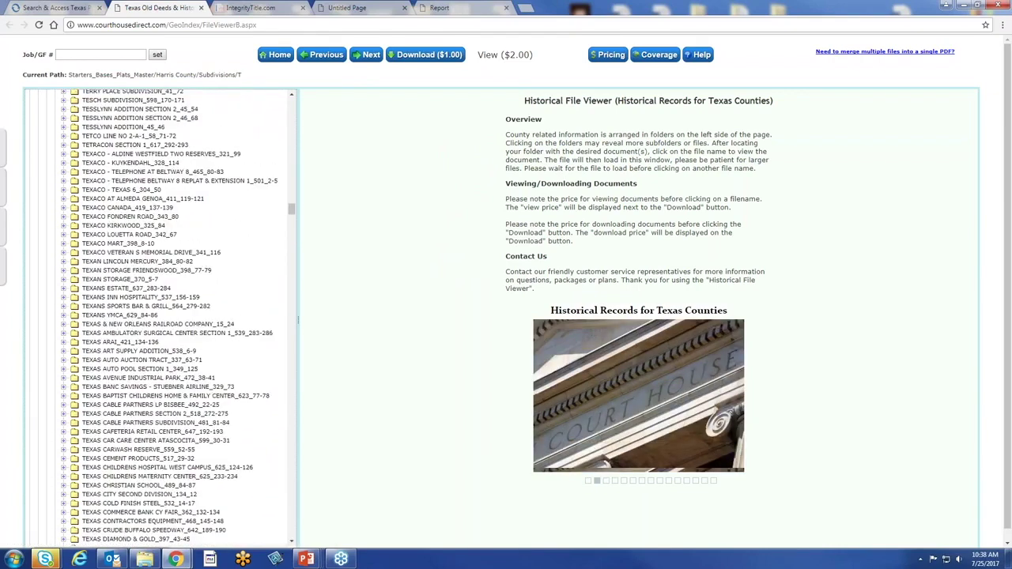
scroll(210, 267, down, 15)
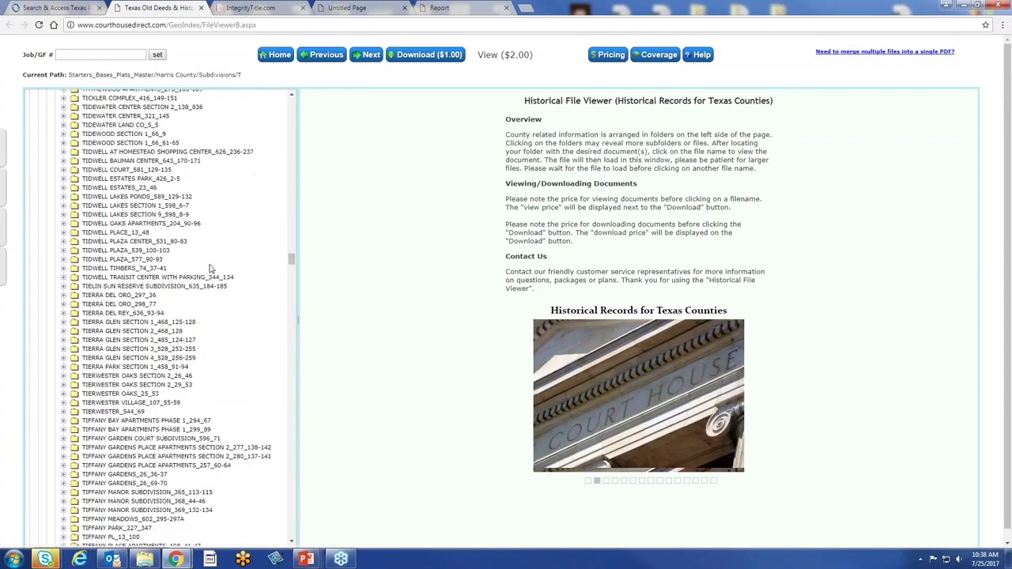
scroll(209, 270, down, 10)
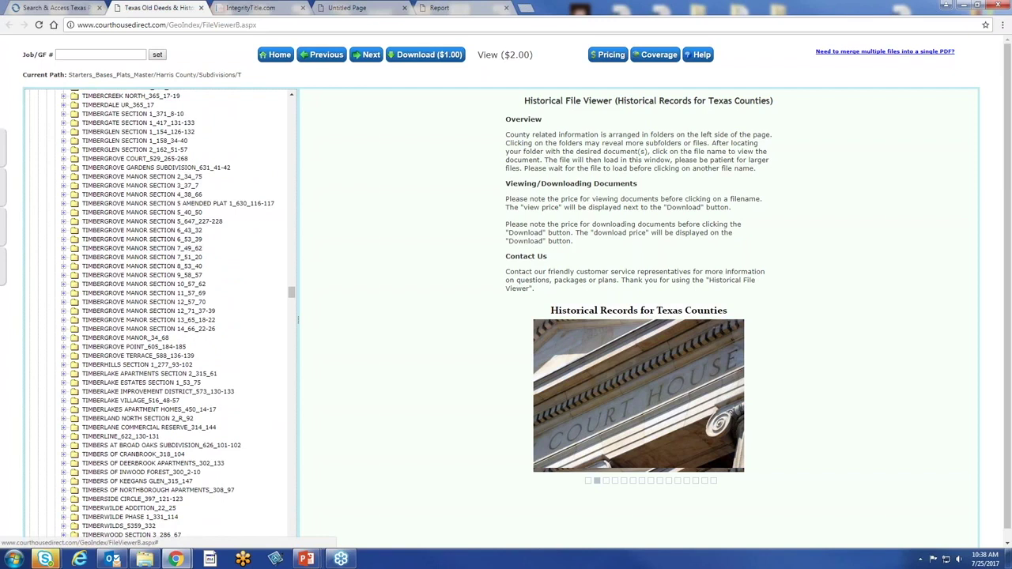
click(143, 213)
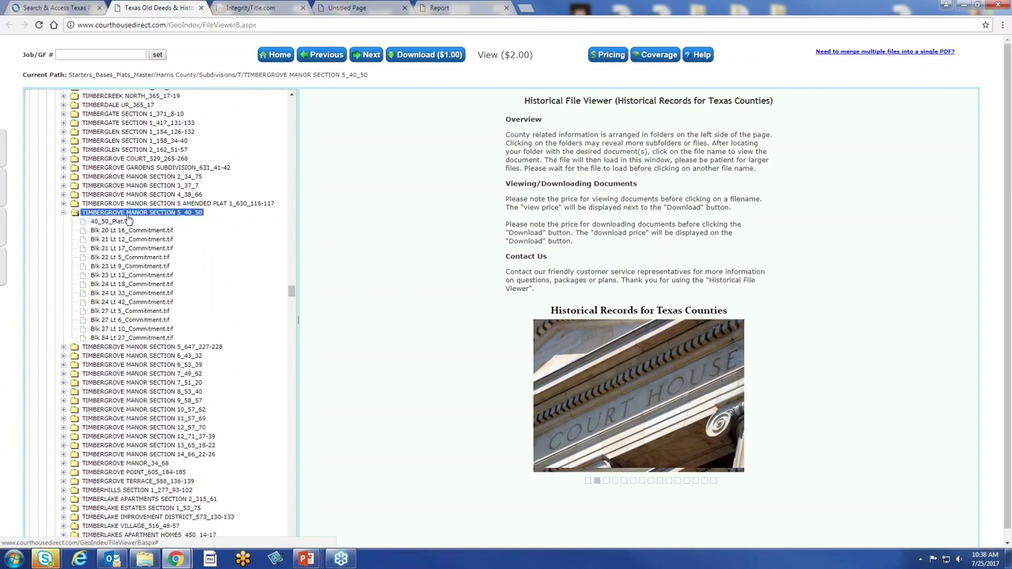
click(121, 223)
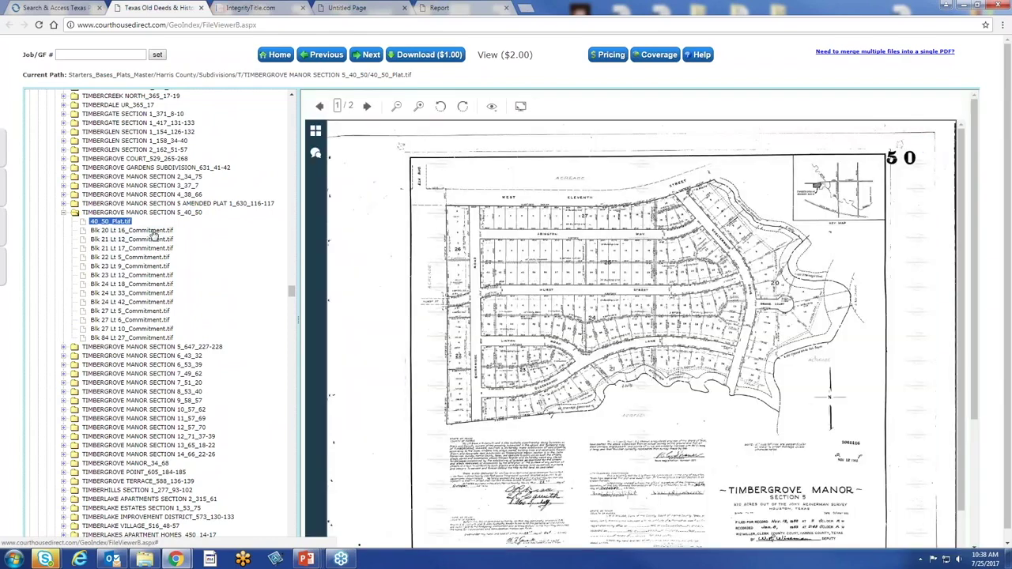
View Blk 22 Lt 5_Commitment.tif, then collapse the Timbergrove, subdivision, plats and Starters_Bases_Plats_Master folders
click(155, 257)
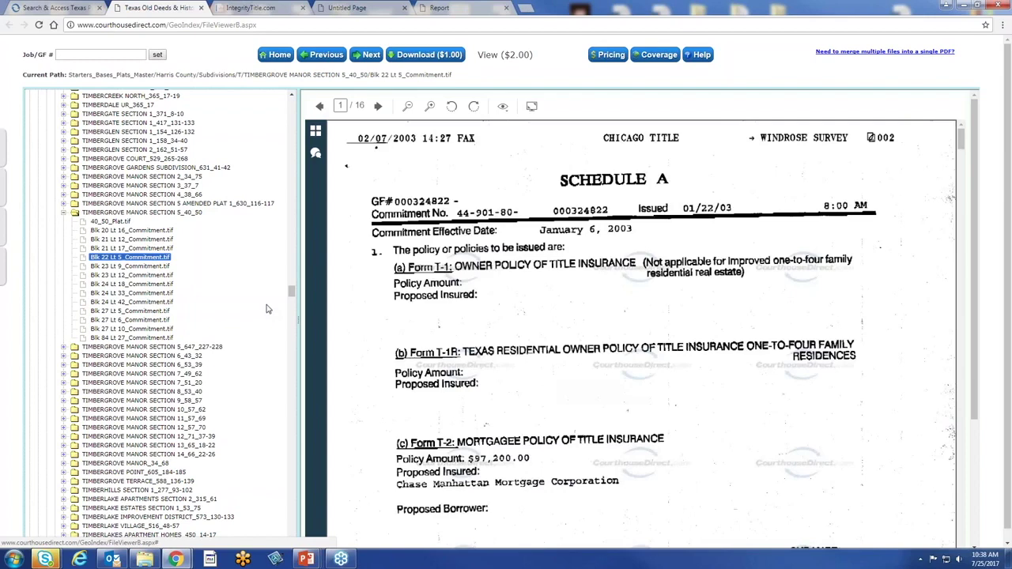
click(63, 213)
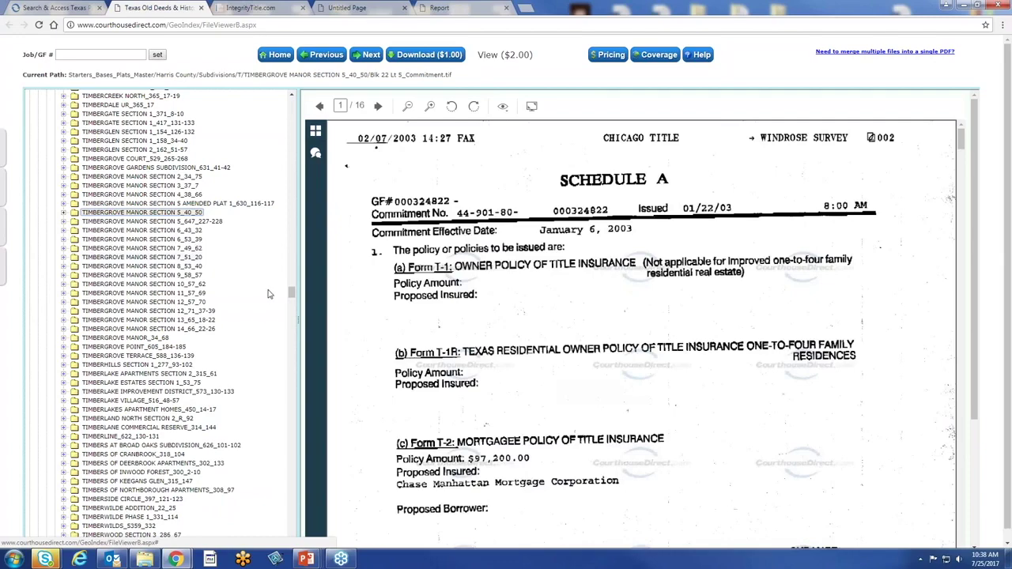
scroll(268, 294, up, 15)
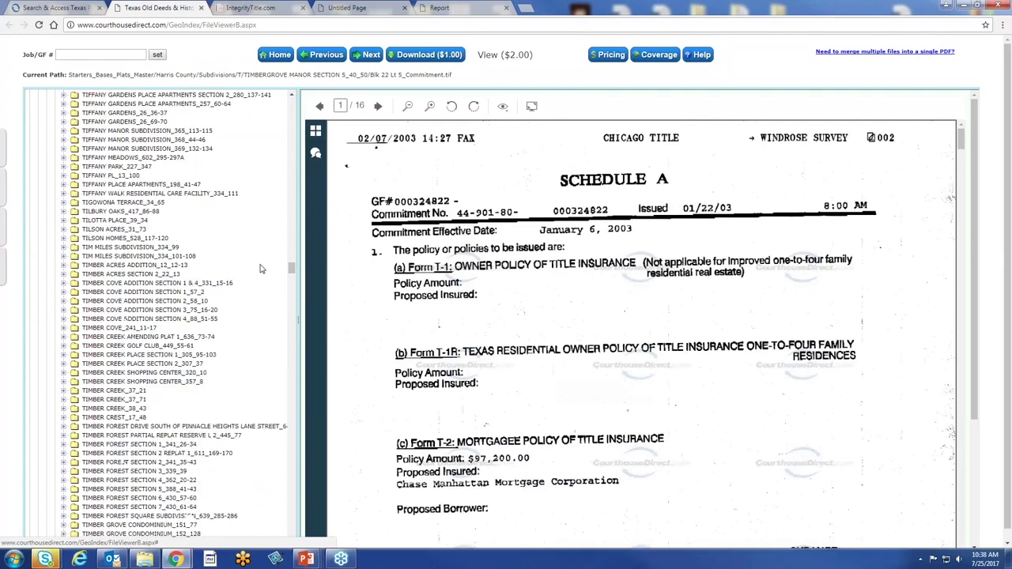
scroll(279, 267, up, 15)
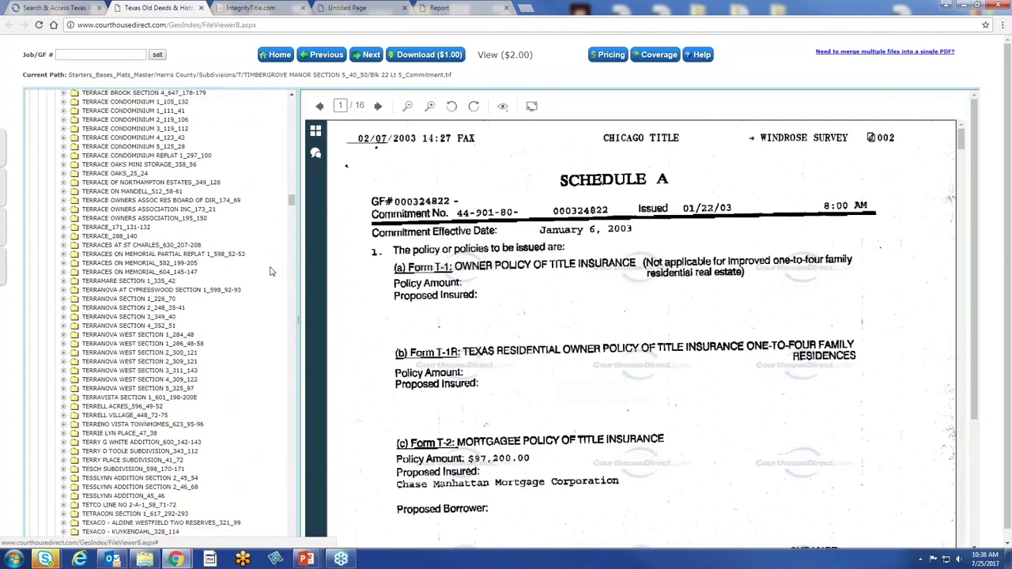
scroll(270, 272, up, 20)
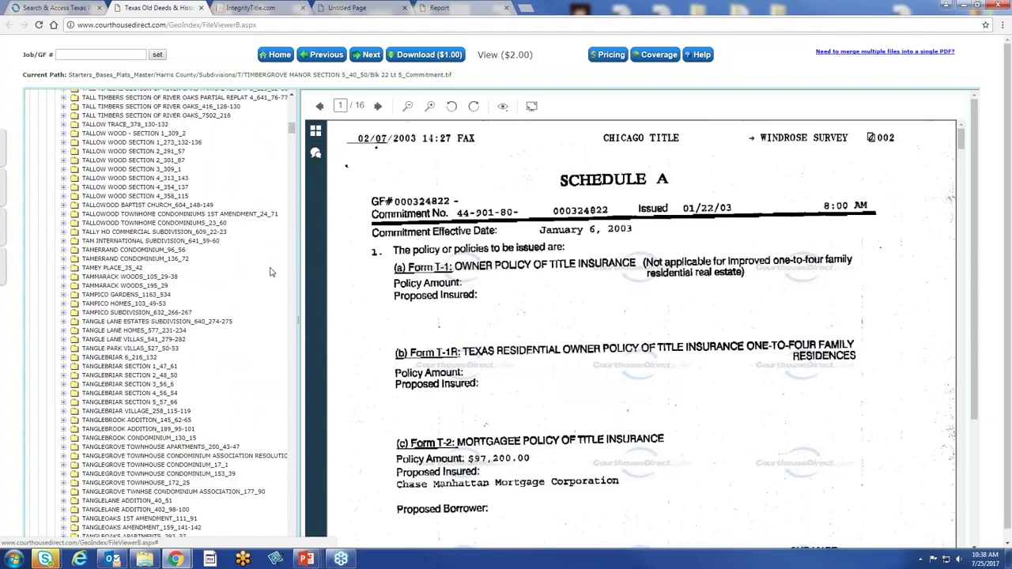
scroll(270, 271, up, 5)
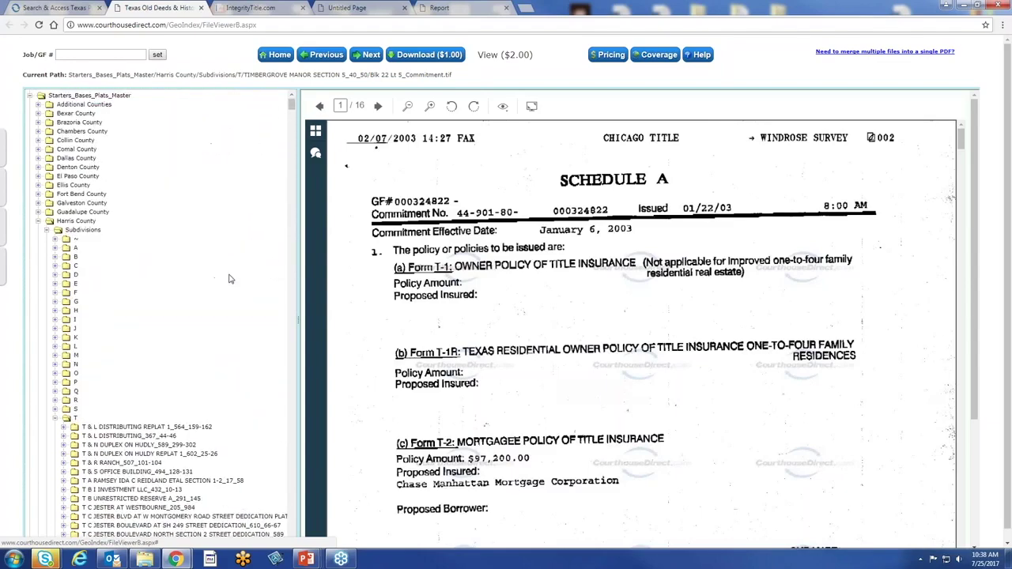
click(56, 420)
click(46, 229)
click(38, 220)
click(29, 95)
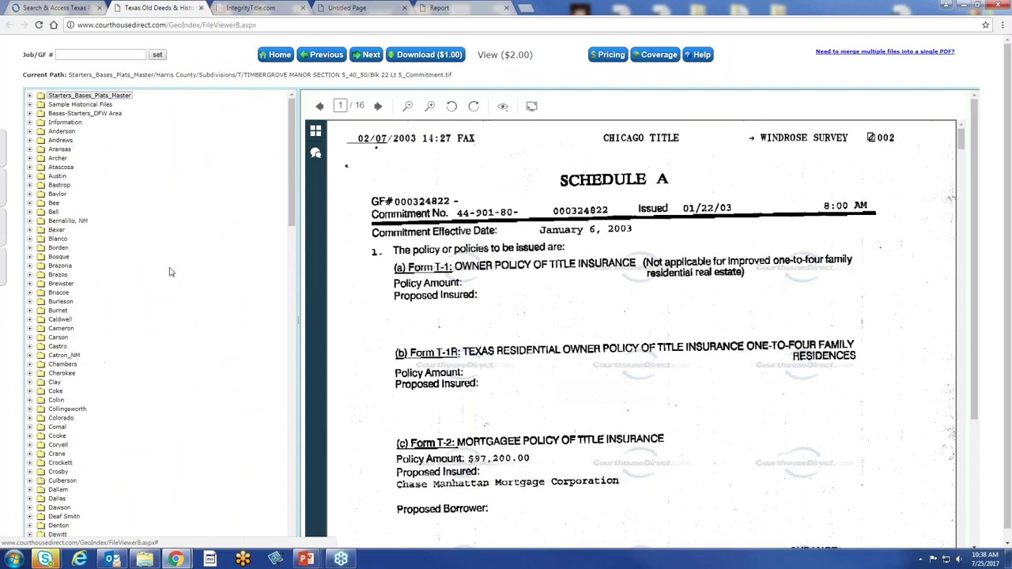
Drill into Harris > INDEX_Grantor_Grantee > Grantee > 1911-1916 > Ga - Gy and view 010-003.tif
scroll(170, 272, down, 10)
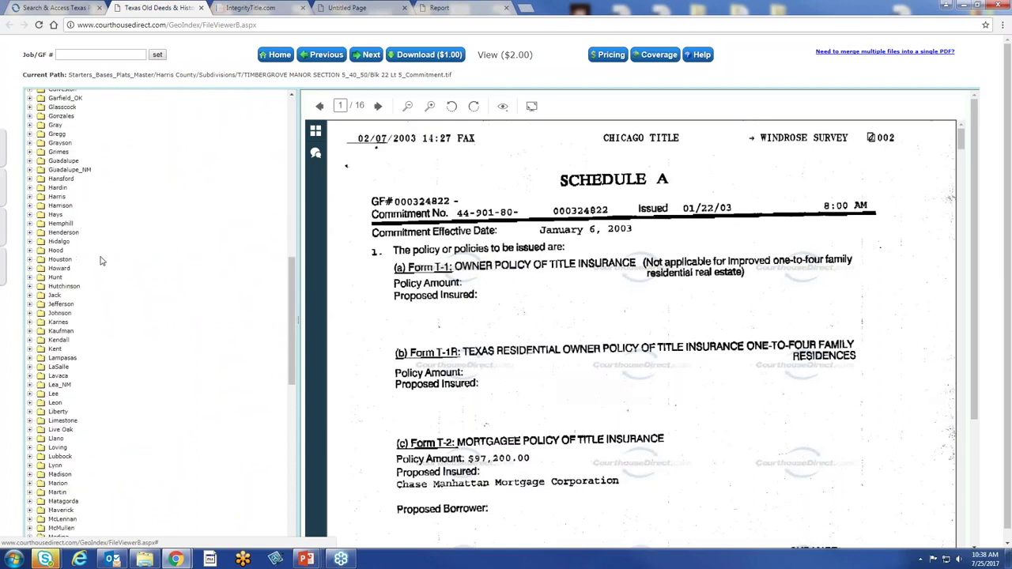
click(58, 197)
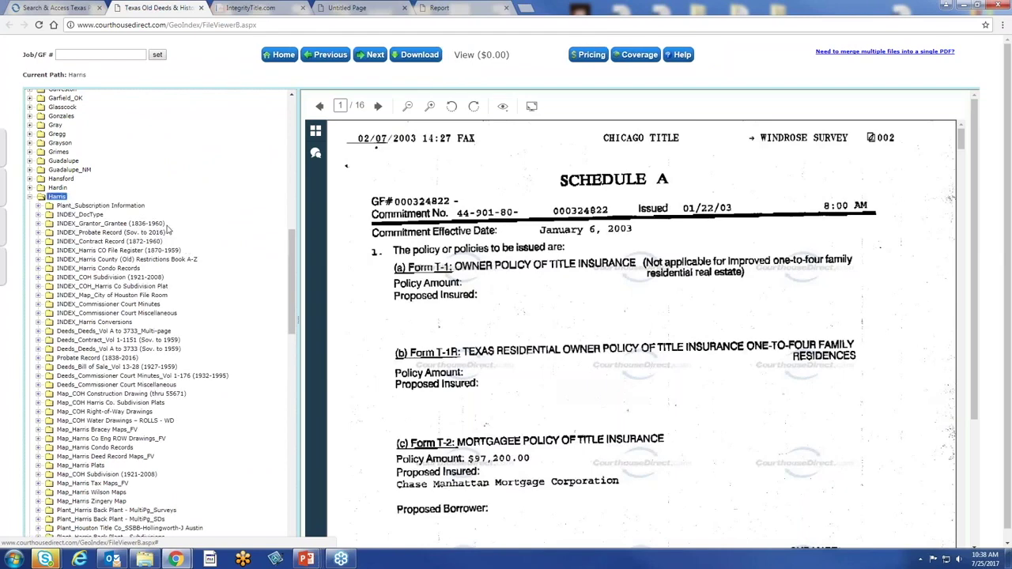
scroll(168, 229, down, 3)
click(129, 119)
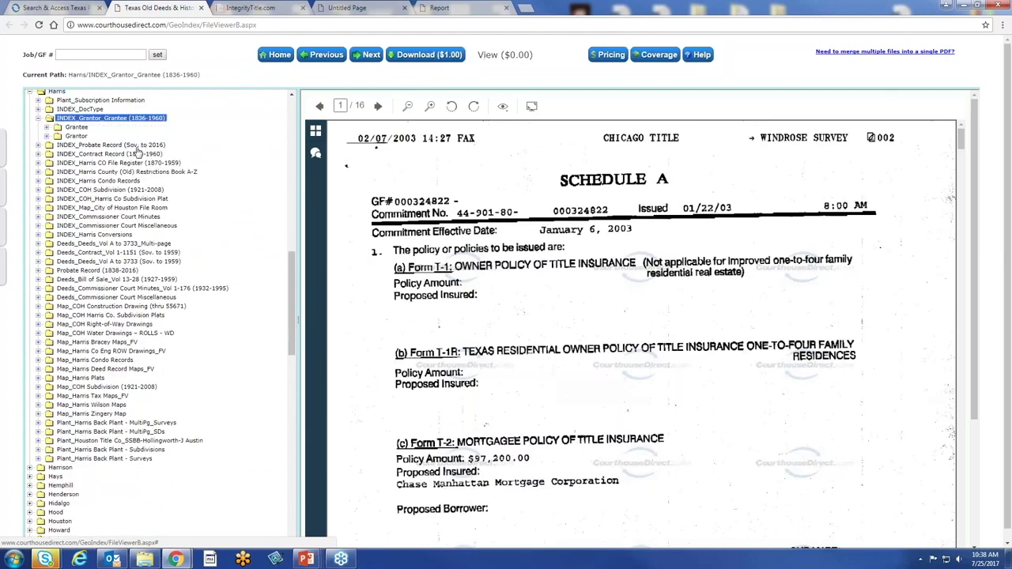
click(77, 127)
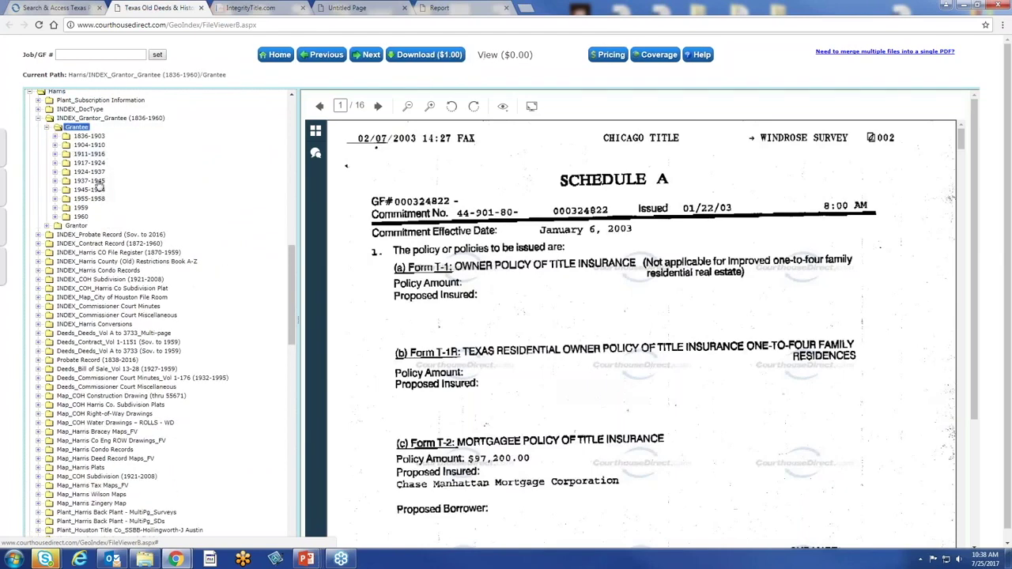
click(88, 155)
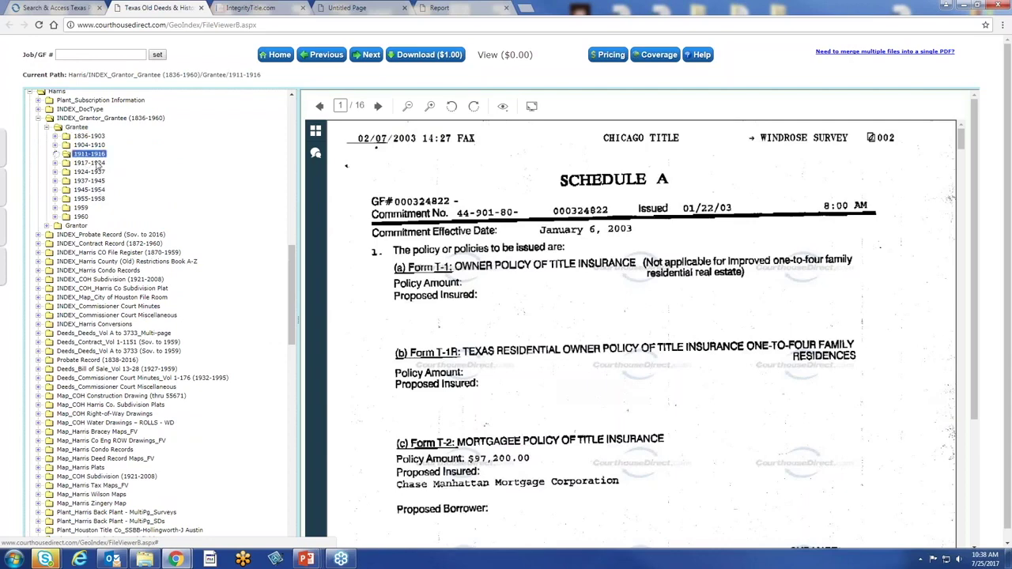
click(91, 208)
click(106, 270)
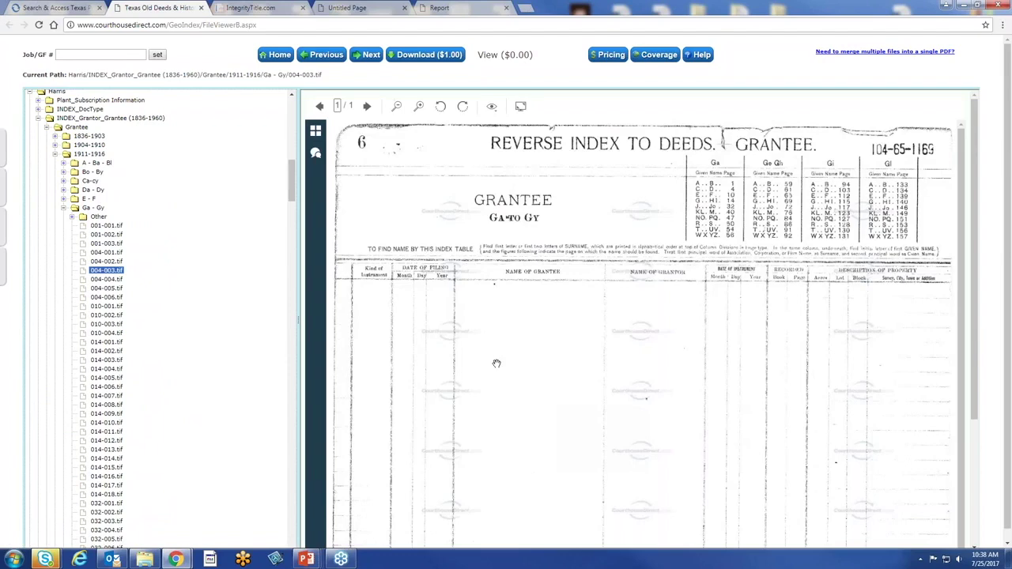
click(106, 325)
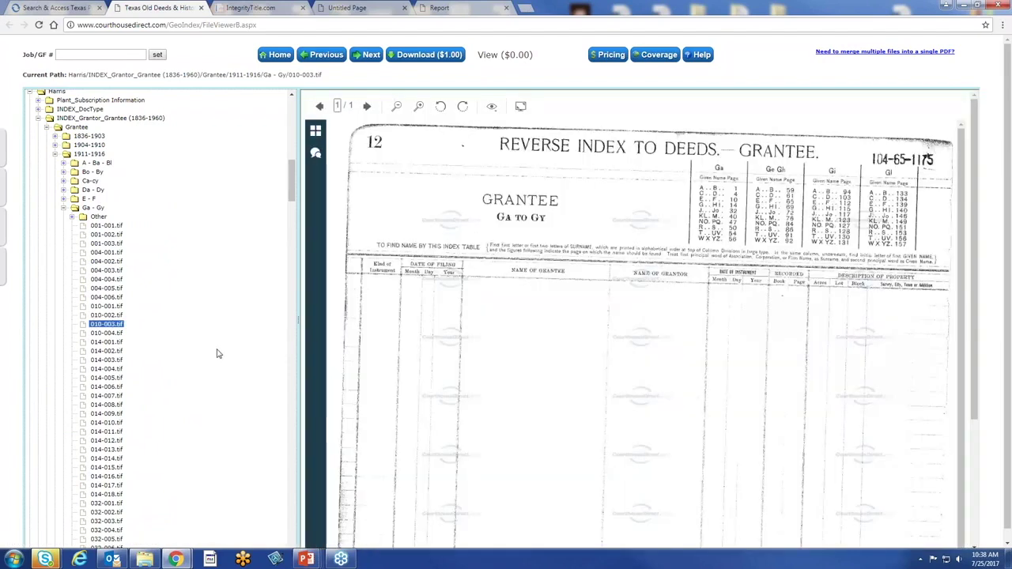
View index page 014-004.tif, then collapse the Ga - Gy, 1911-1916 and INDEX_Grantor_Grantee folders
click(108, 370)
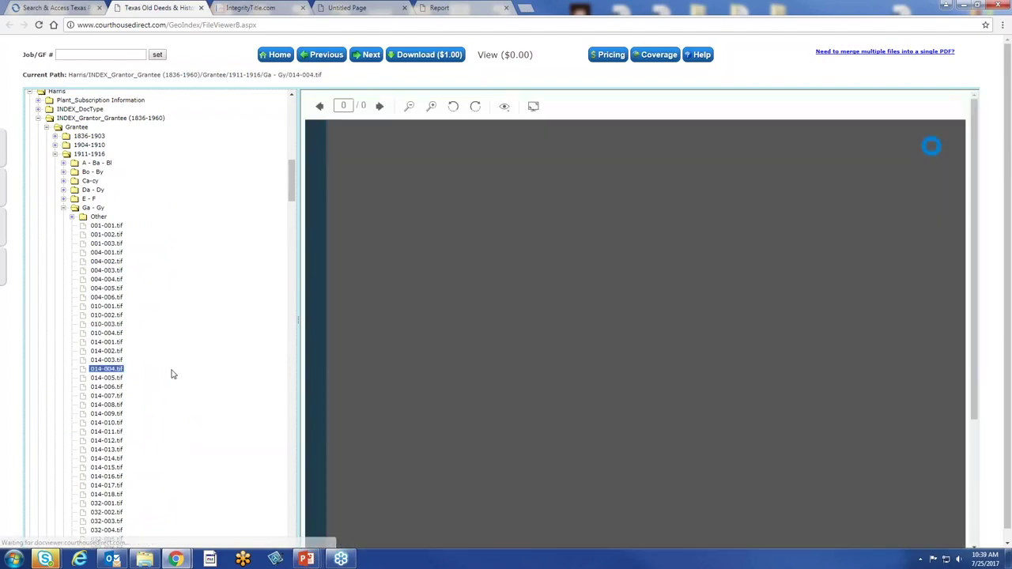
scroll(465, 353, down, 5)
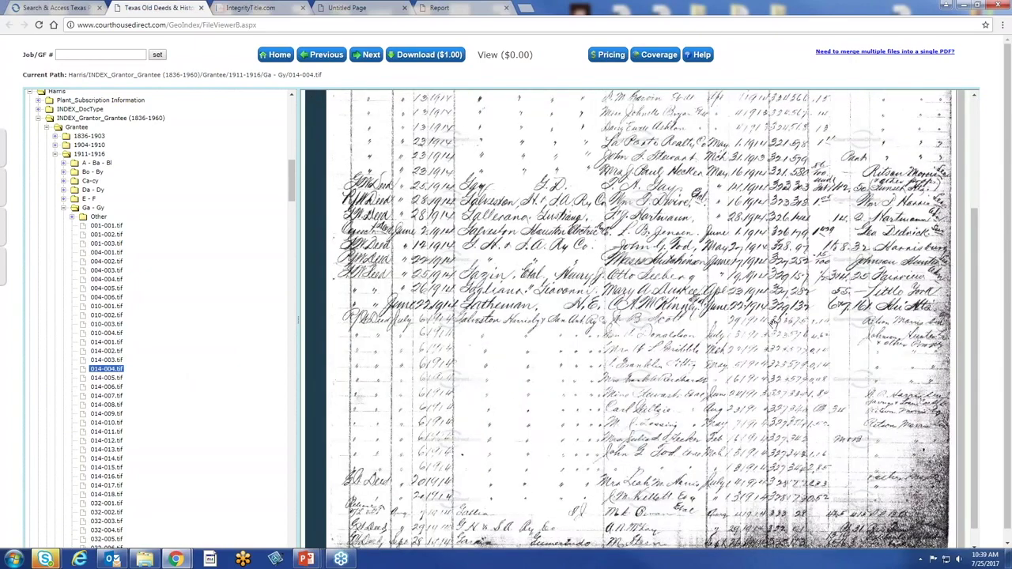
click(65, 209)
click(64, 208)
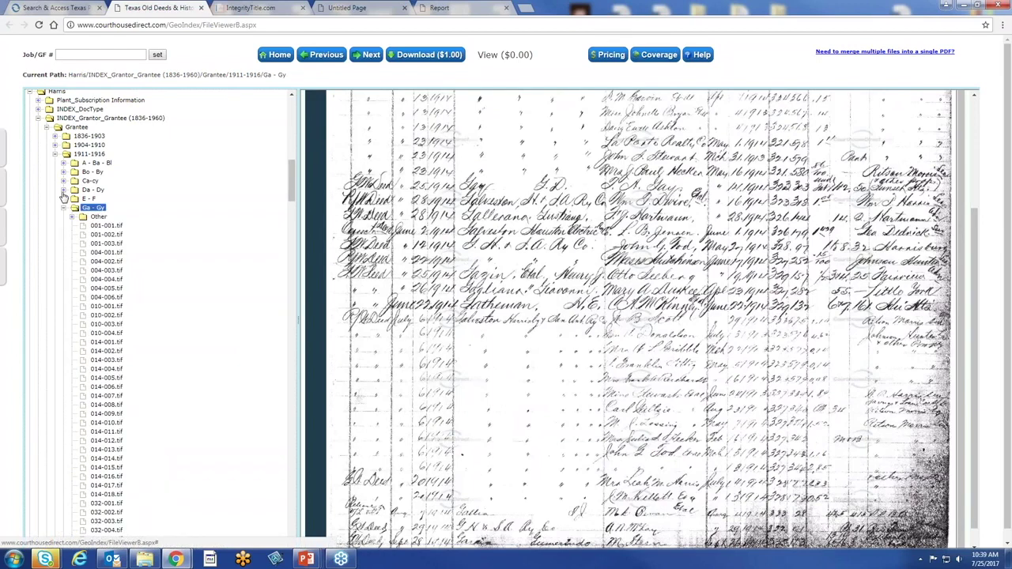
click(56, 156)
click(48, 134)
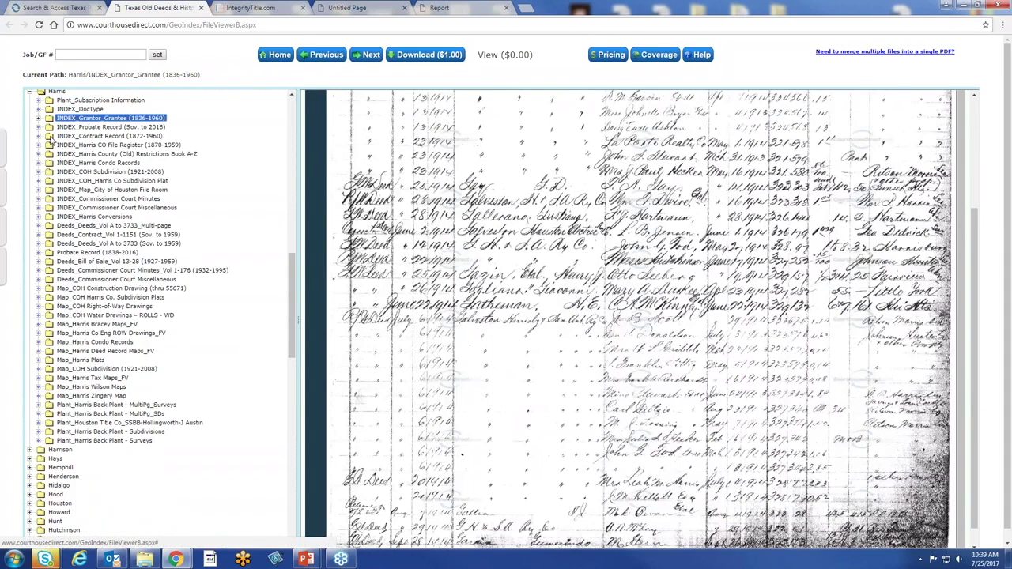
Collapse the Harris county folder, then expand and collapse the Travis county folder
scroll(199, 400, down, 2)
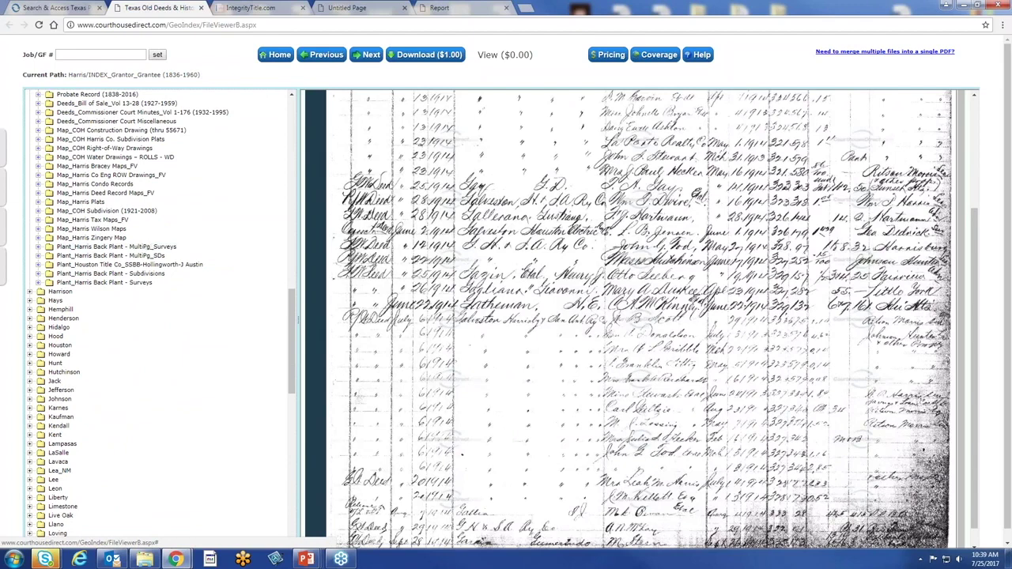
scroll(78, 342, up, 5)
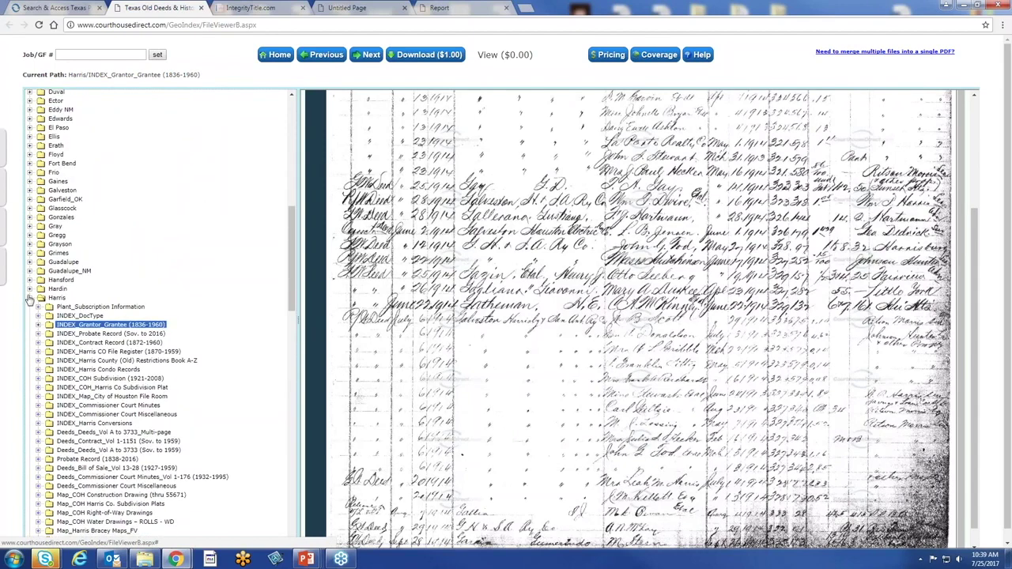
click(30, 298)
scroll(140, 313, down, 12)
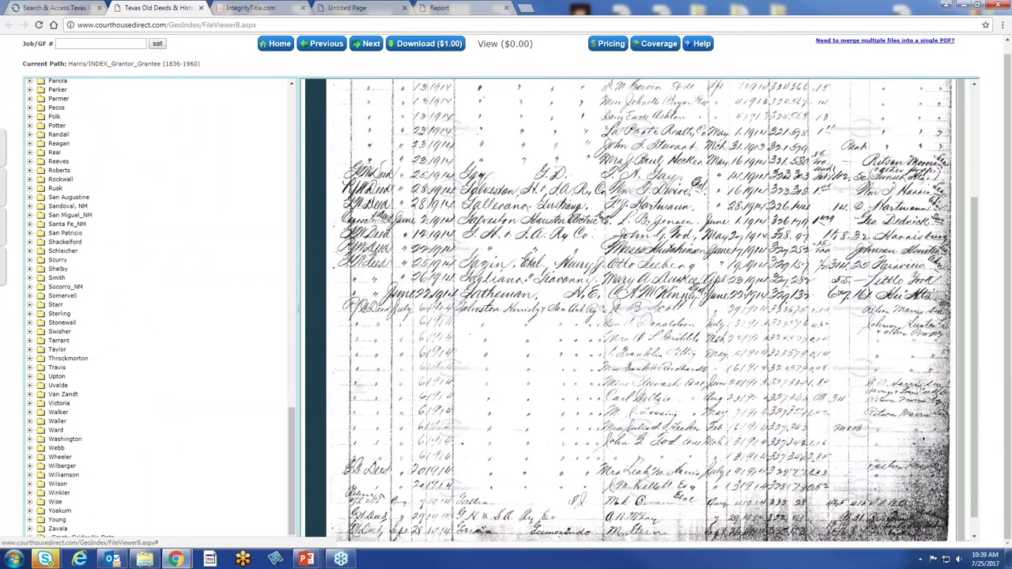
click(57, 367)
scroll(123, 391, down, 4)
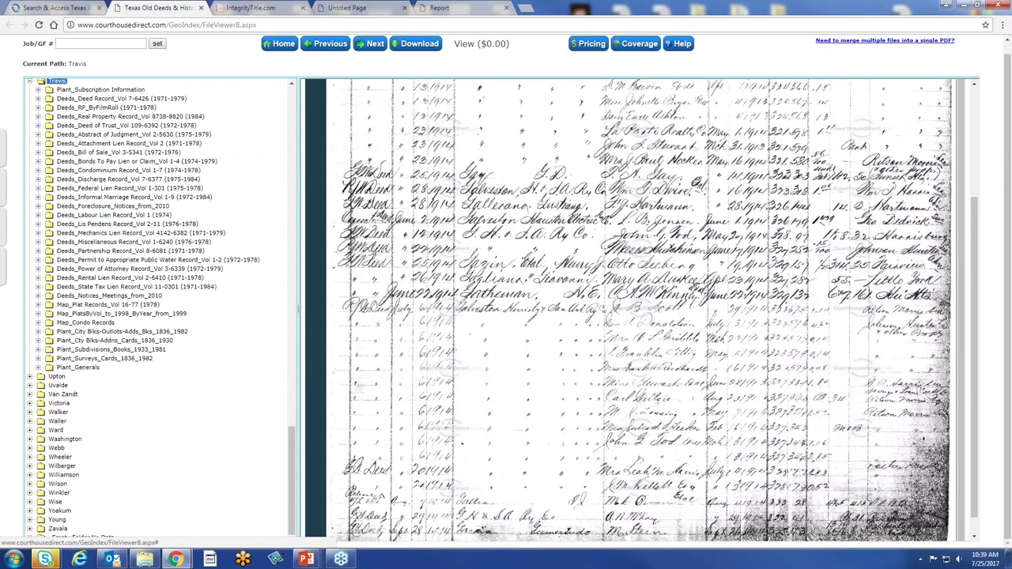
click(30, 81)
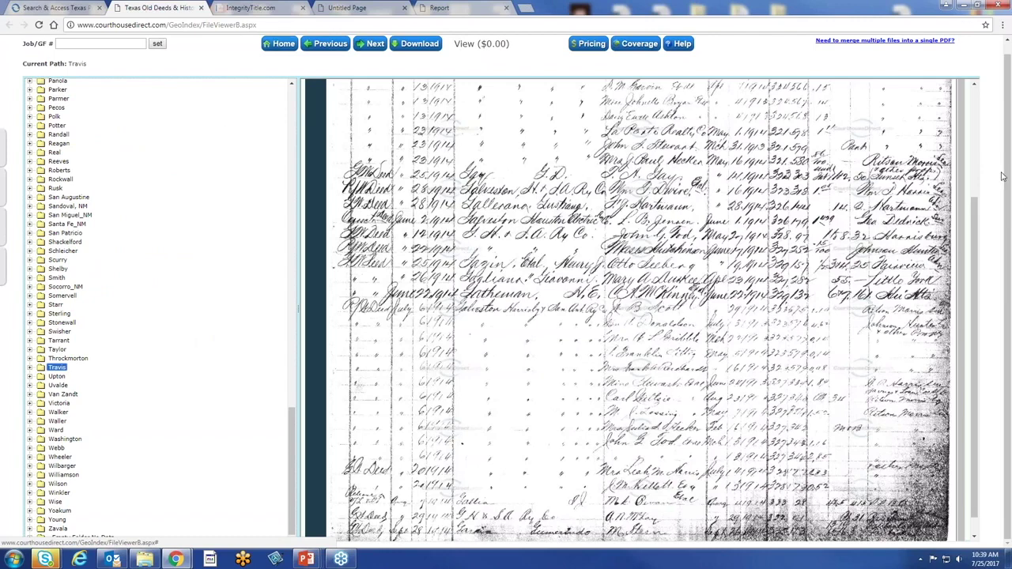
scroll(1007, 179, up, 1)
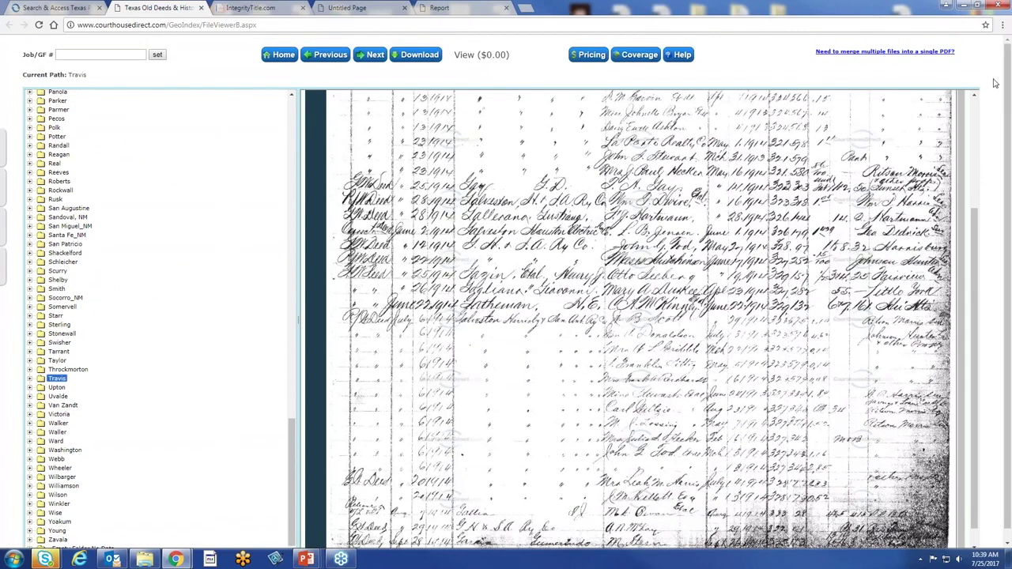
Check the saved Geo-Index report, then return to the old deeds viewer's Geo~Index county page
click(82, 10)
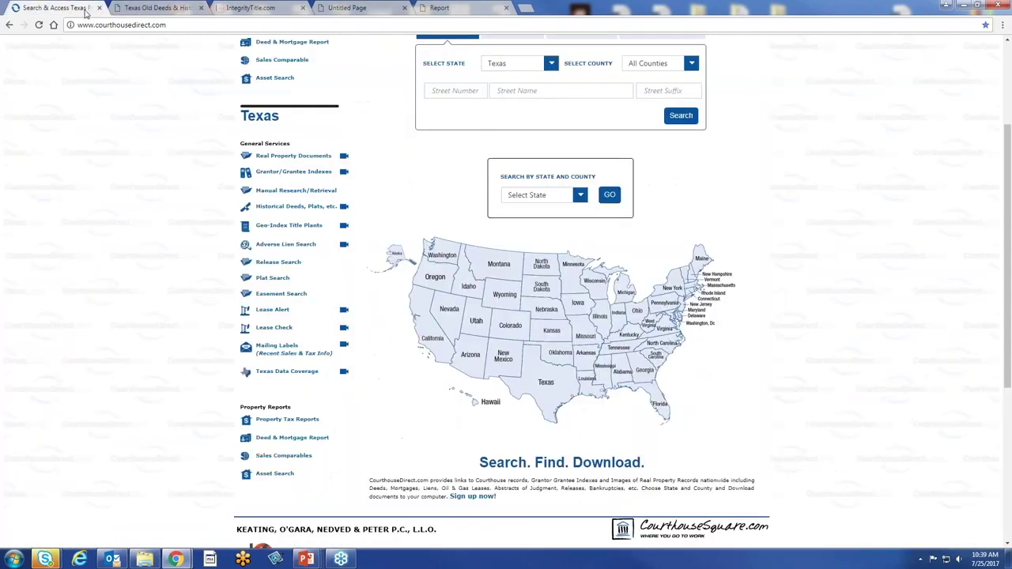
scroll(919, 243, up, 2)
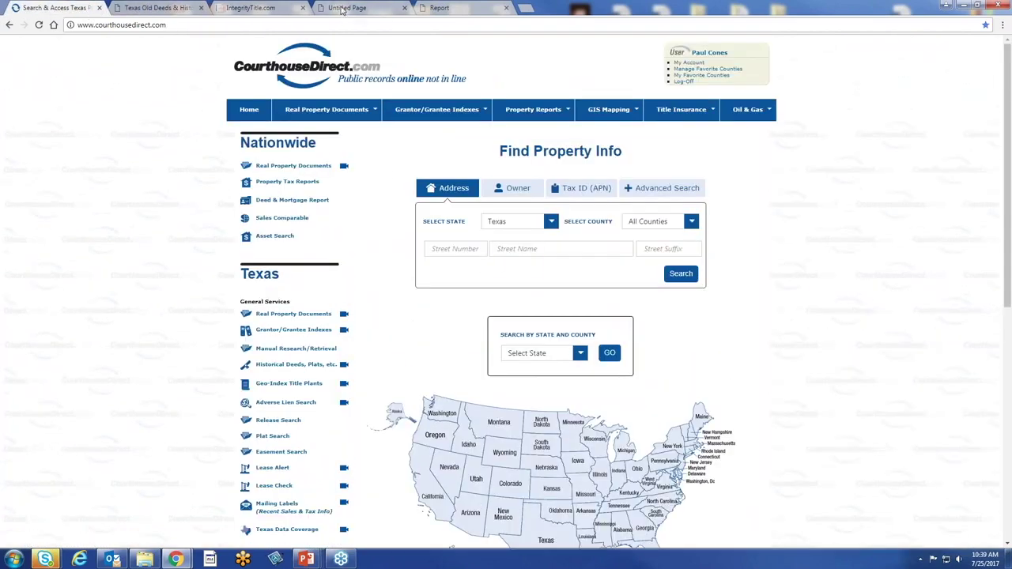
click(464, 11)
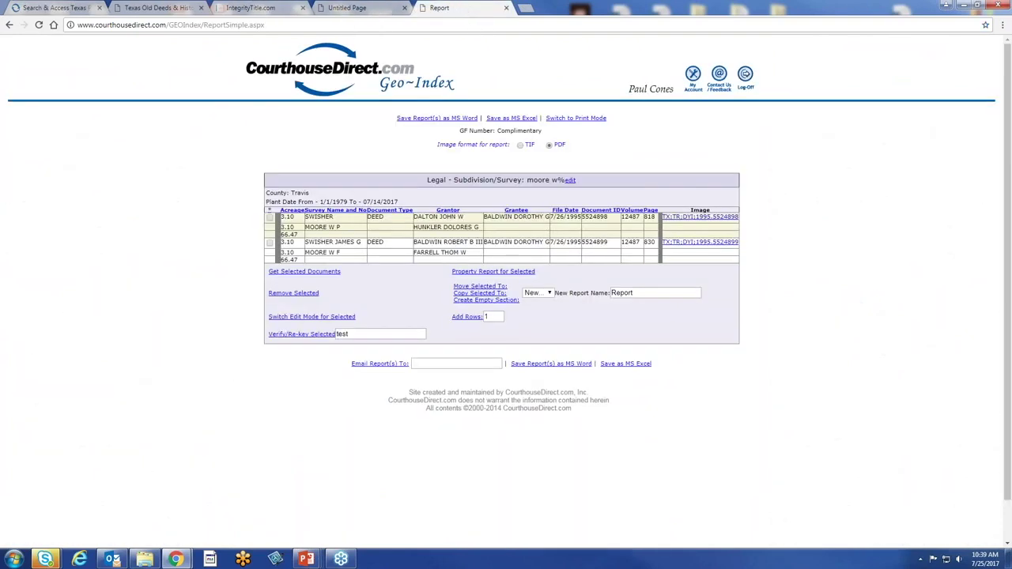
click(158, 8)
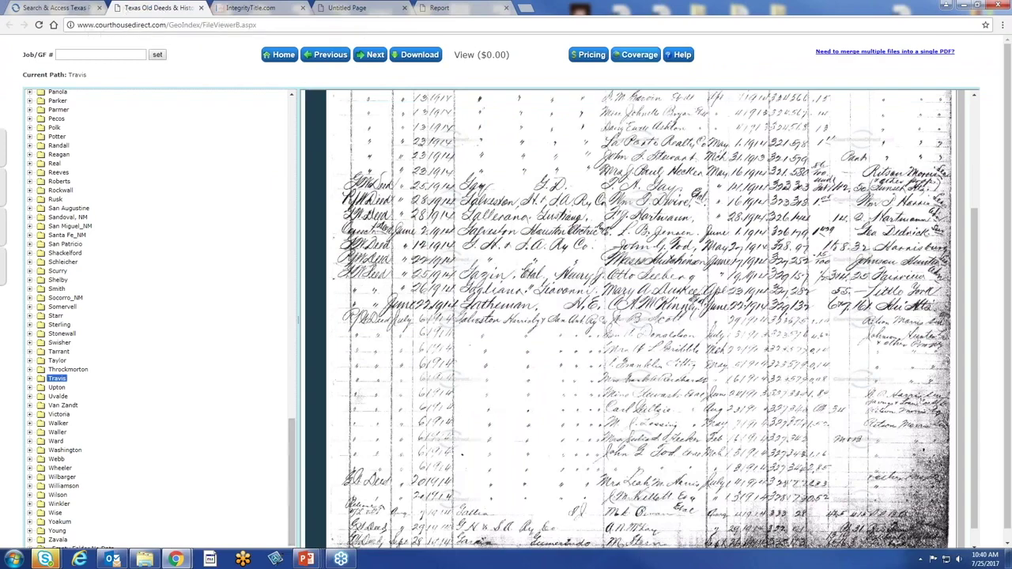
scroll(975, 229, up, 4)
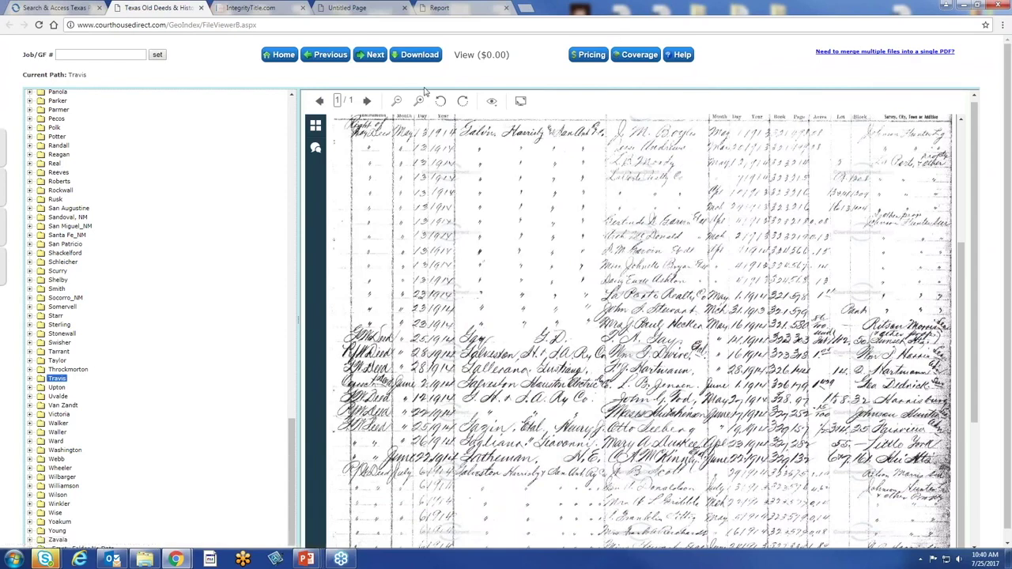
click(277, 55)
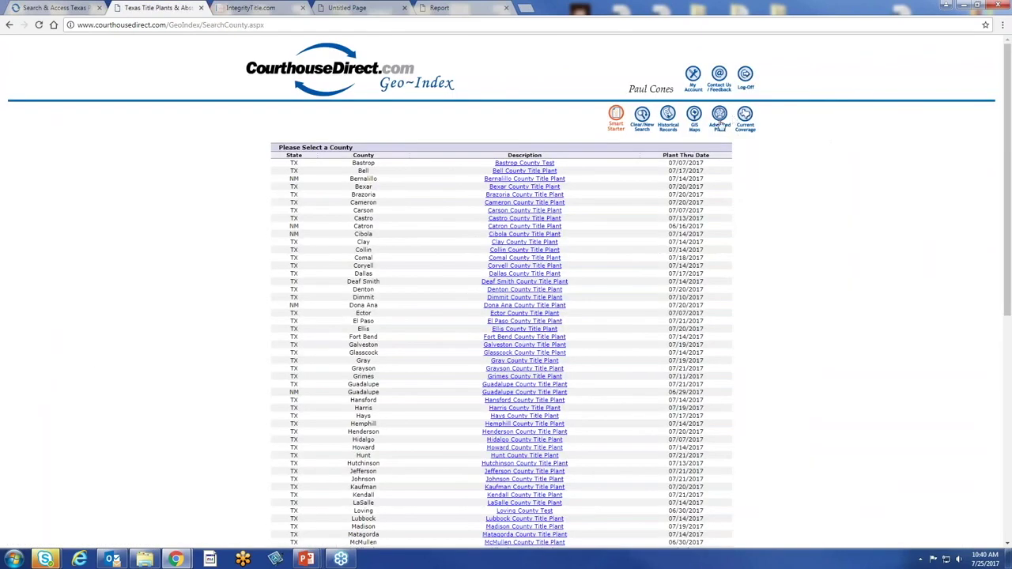
In Advanced Plant, select 'TX - Harris County' and continue with 'search without GF#'
click(711, 119)
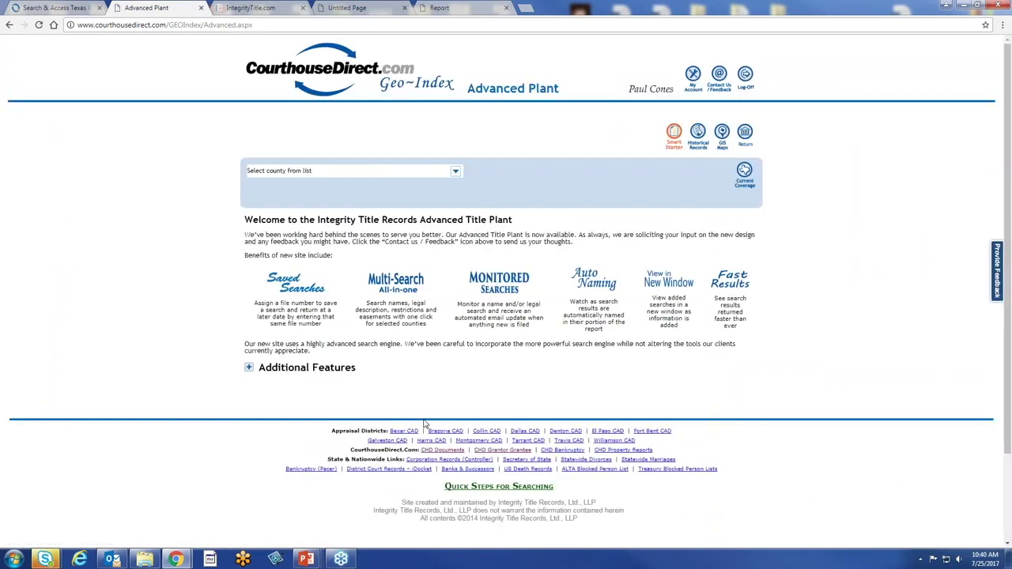
click(459, 176)
drag(472, 207, 472, 257)
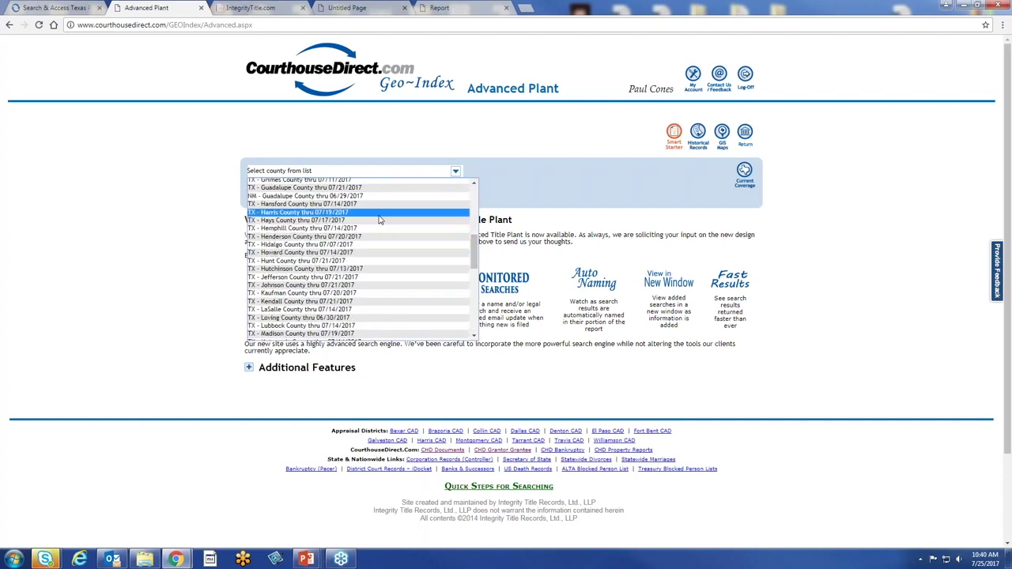
click(380, 212)
click(614, 187)
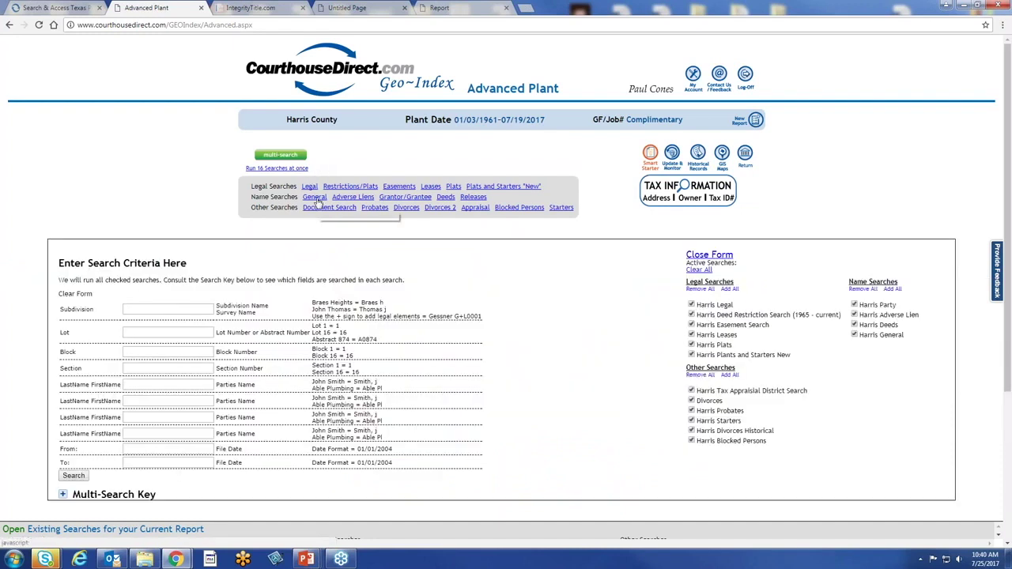
Search Subdivision 'gessner g', Lot 5, Block 1 across all Harris County searches
click(168, 309)
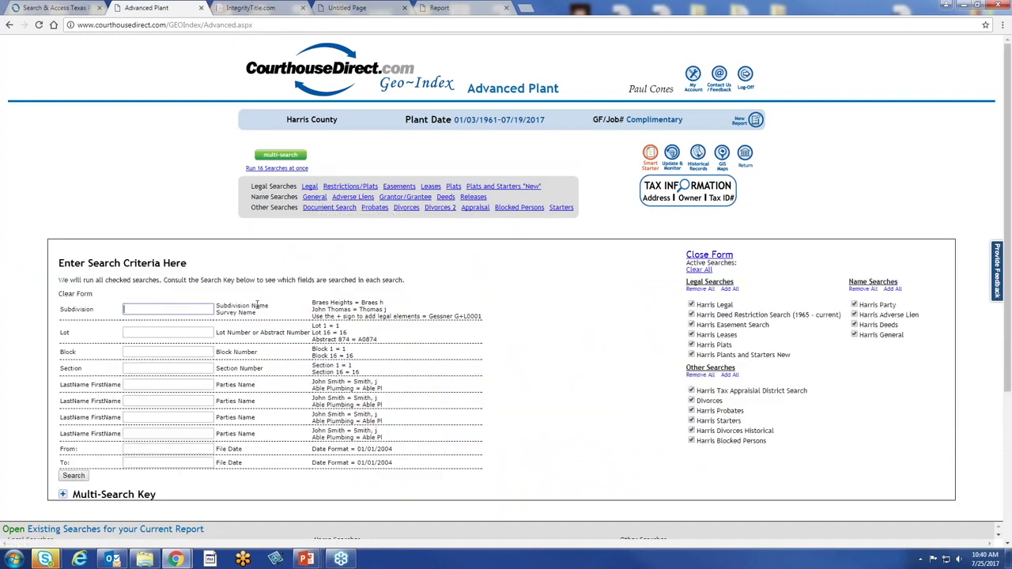
text(gessner g)
key(Tab)
text(5)
key(Tab)
text(1)
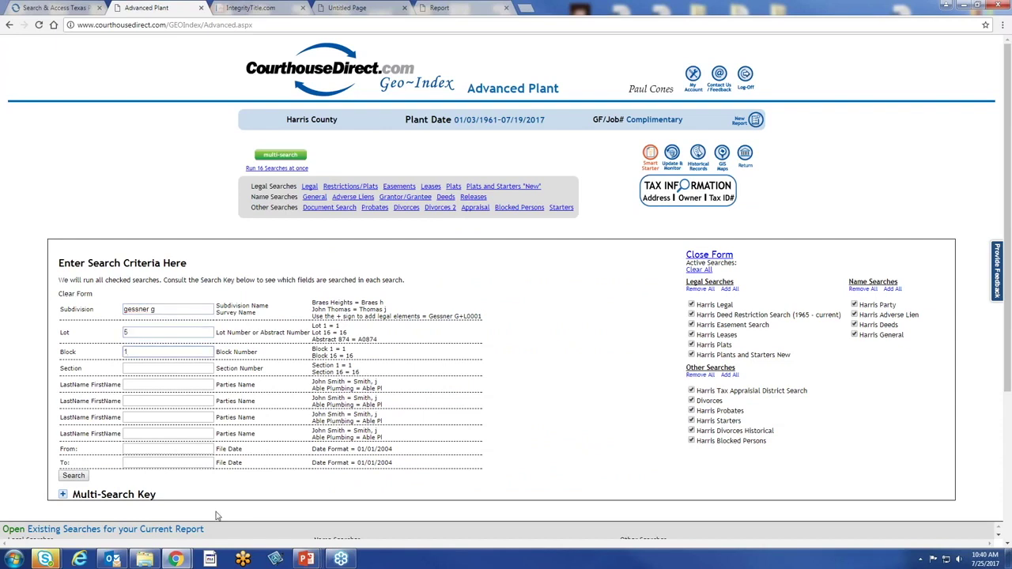
click(80, 477)
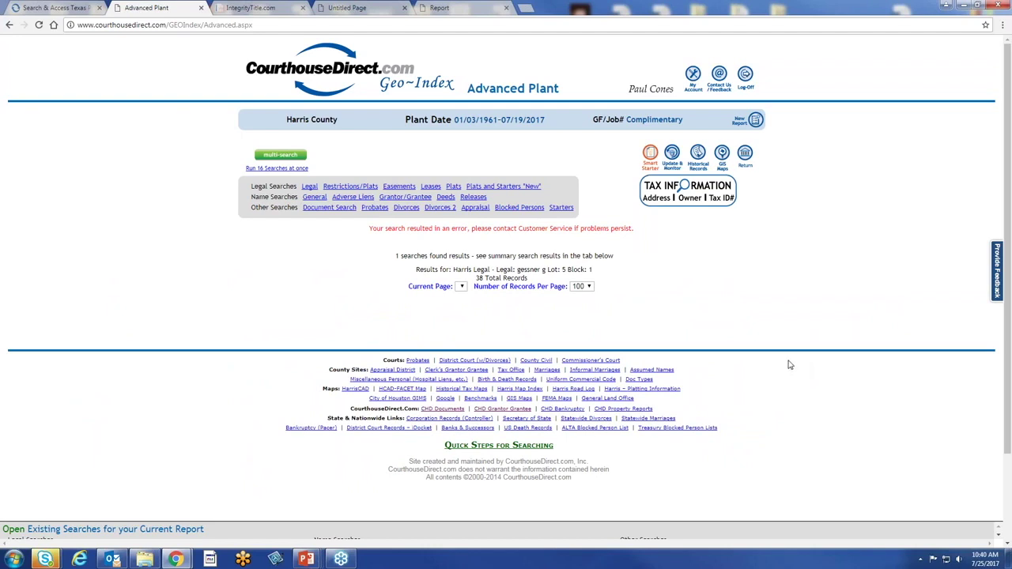
Review the Open/Close Existing Searches summary, then close it to view the 38-record grantor/grantee table
click(14, 530)
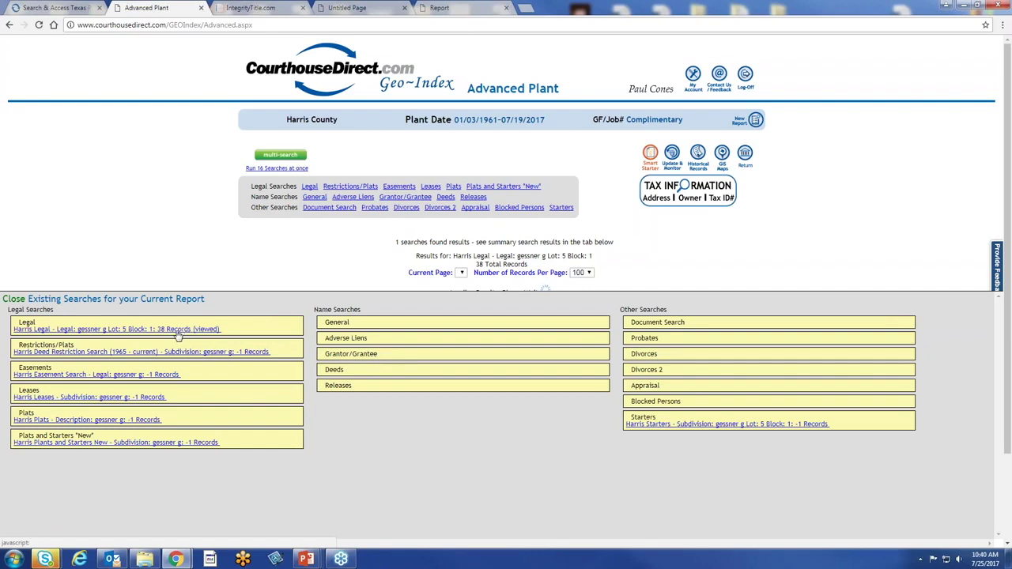
click(15, 300)
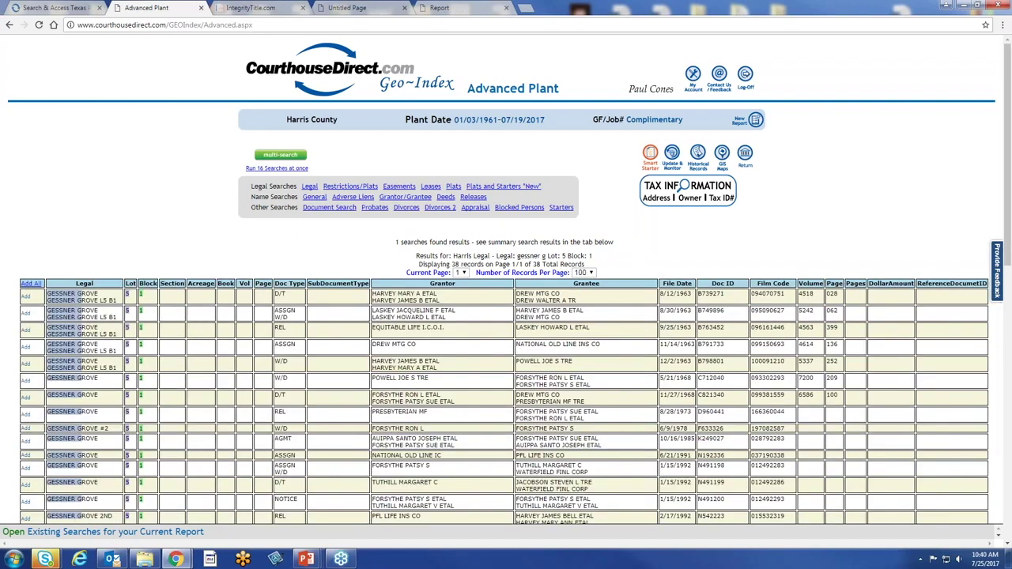
scroll(229, 456, down, 1)
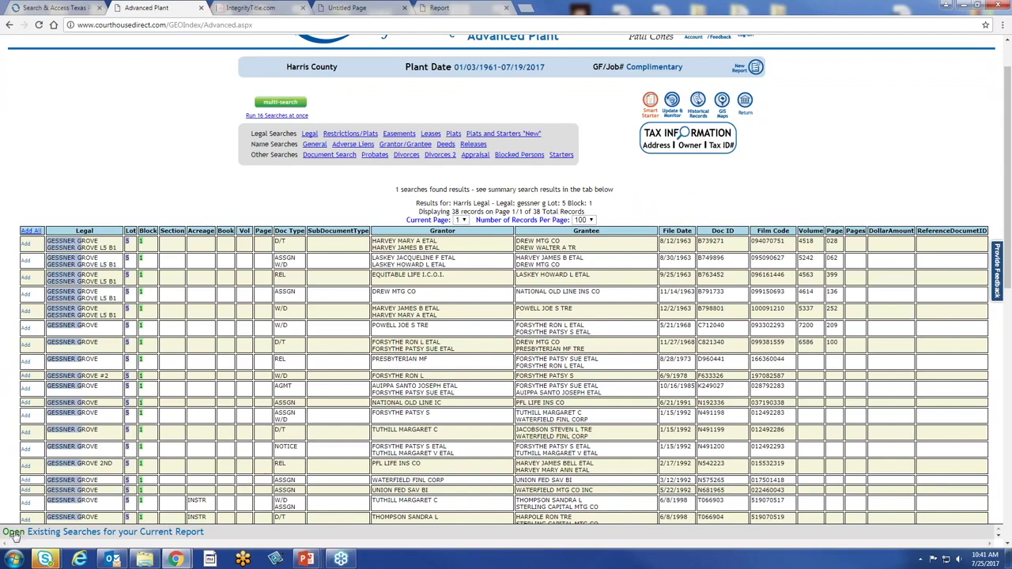
click(15, 534)
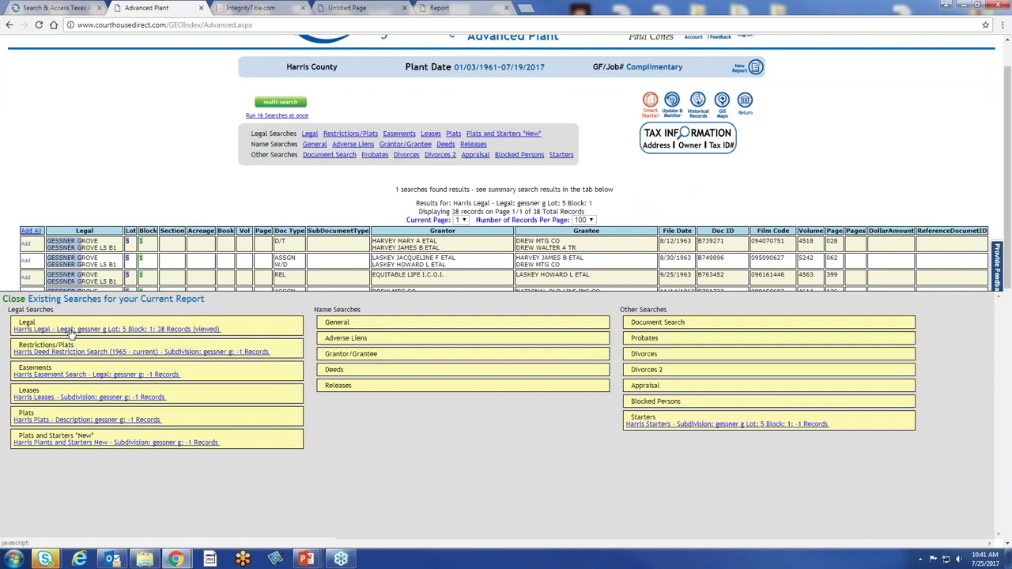
click(18, 300)
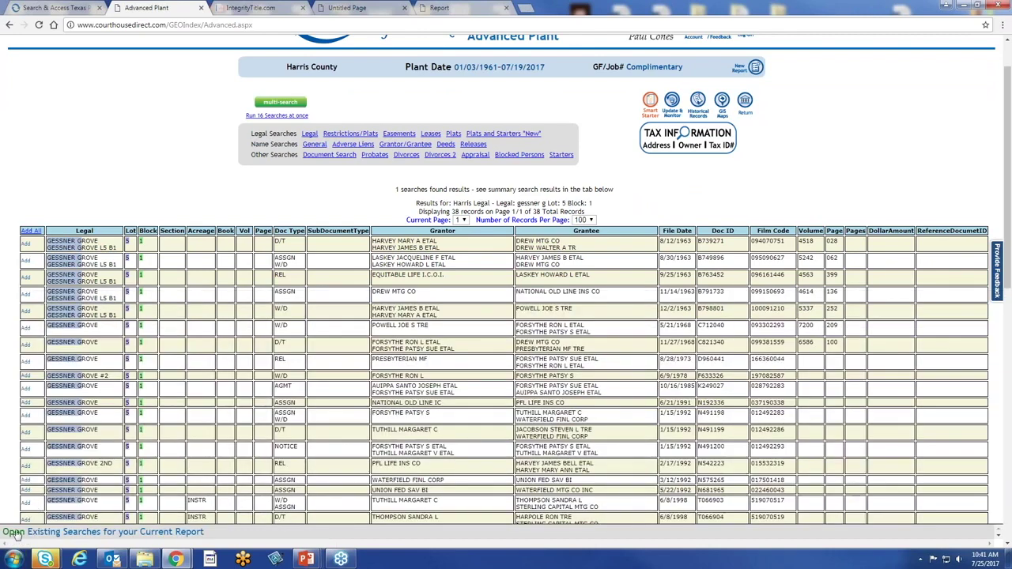
click(14, 534)
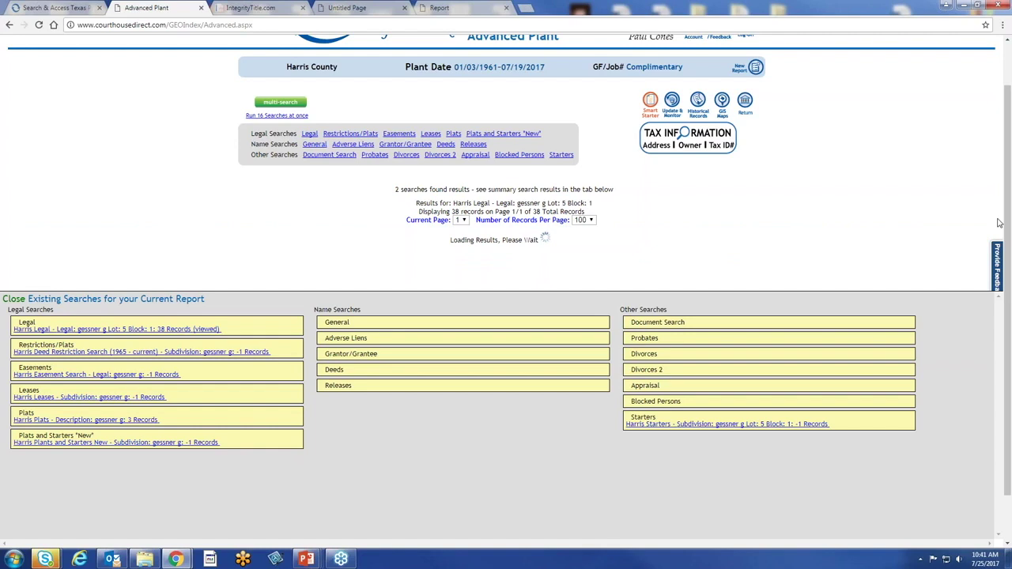
scroll(846, 208, up, 1)
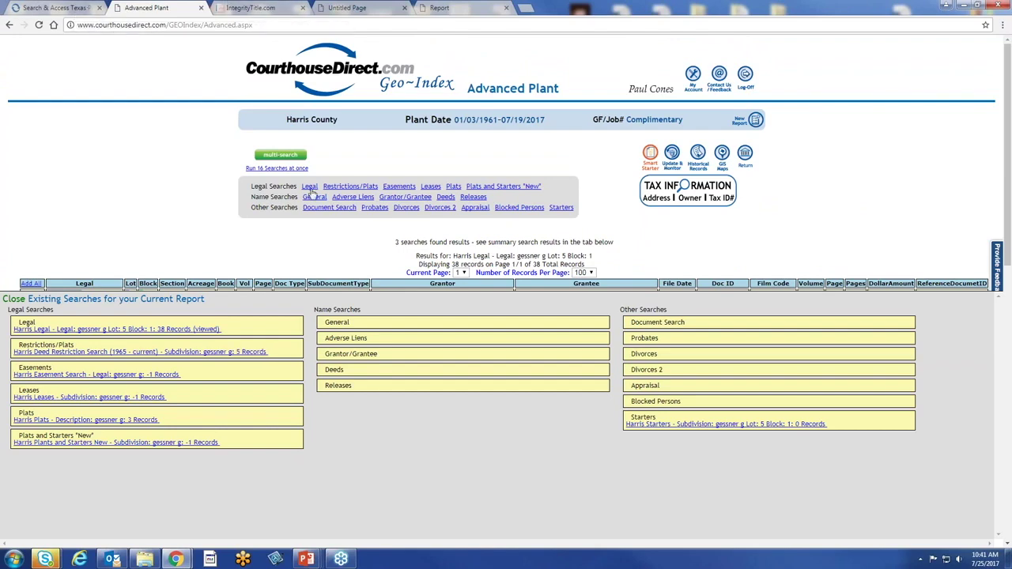
click(16, 300)
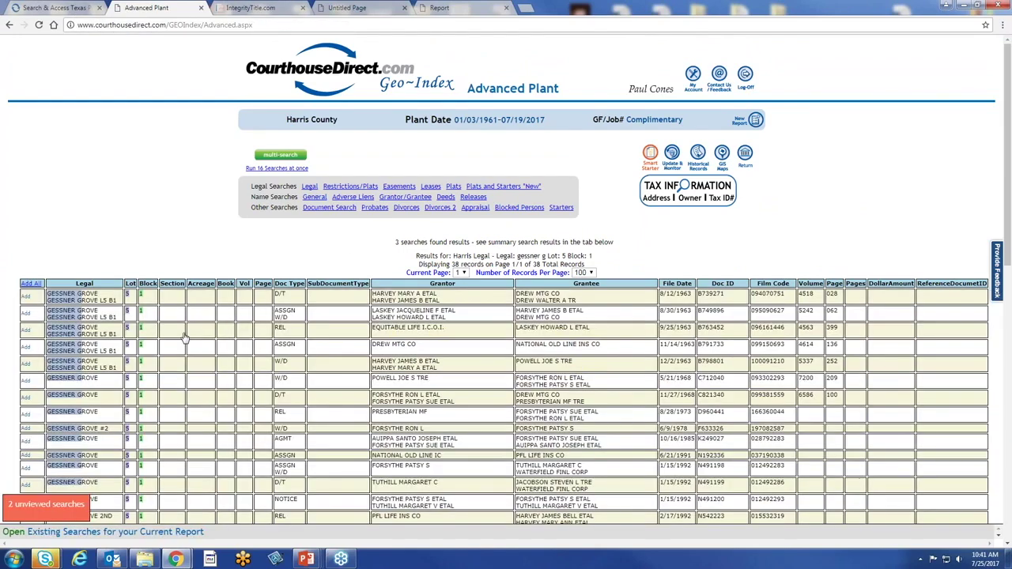
scroll(881, 247, down, 1)
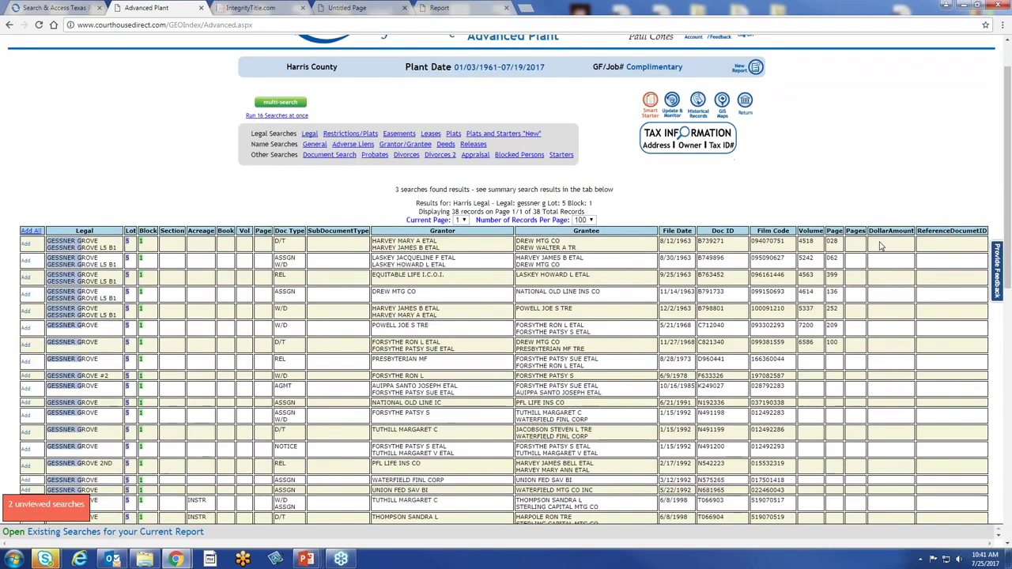
scroll(881, 246, up, 1)
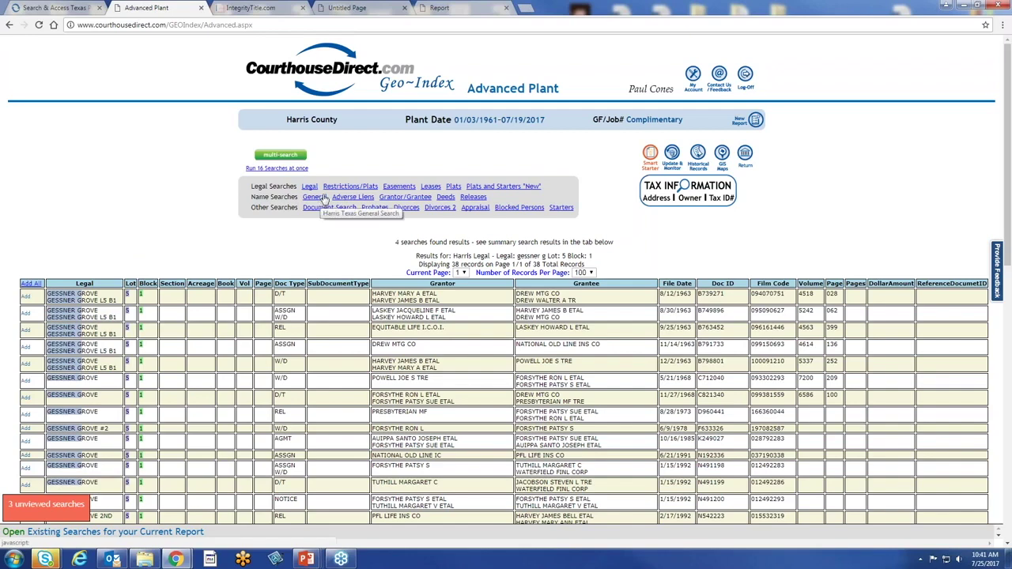
click(326, 196)
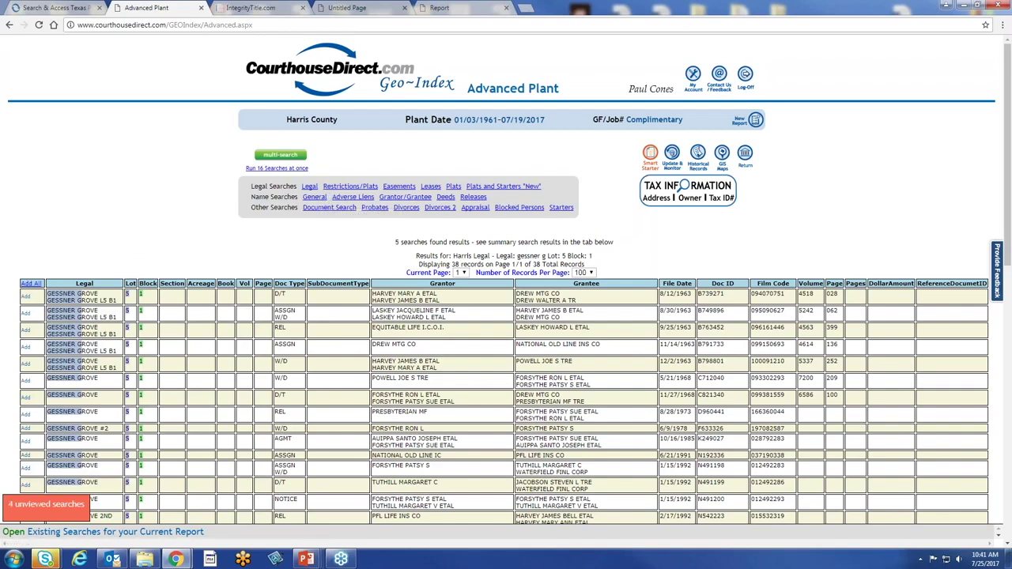